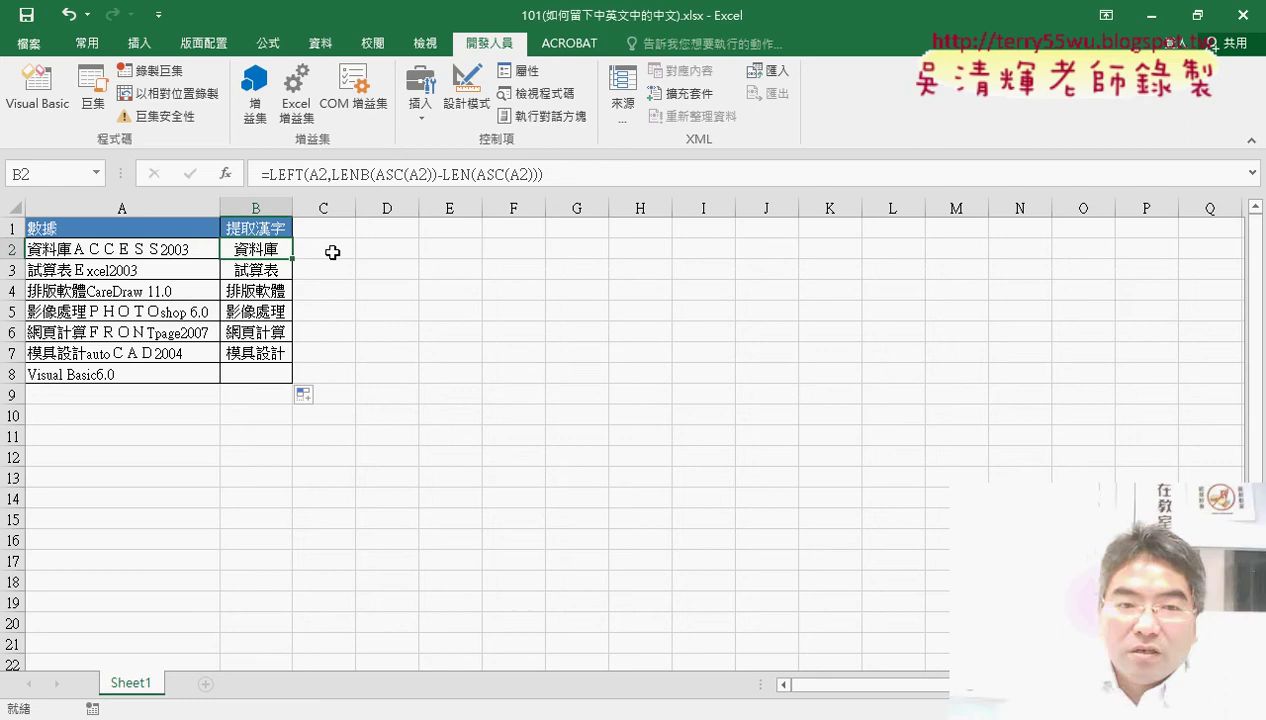
Step: Clear B2:B8 and insert =ASC(A2) into B2 with Insert Function
drag(257, 248, 269, 382)
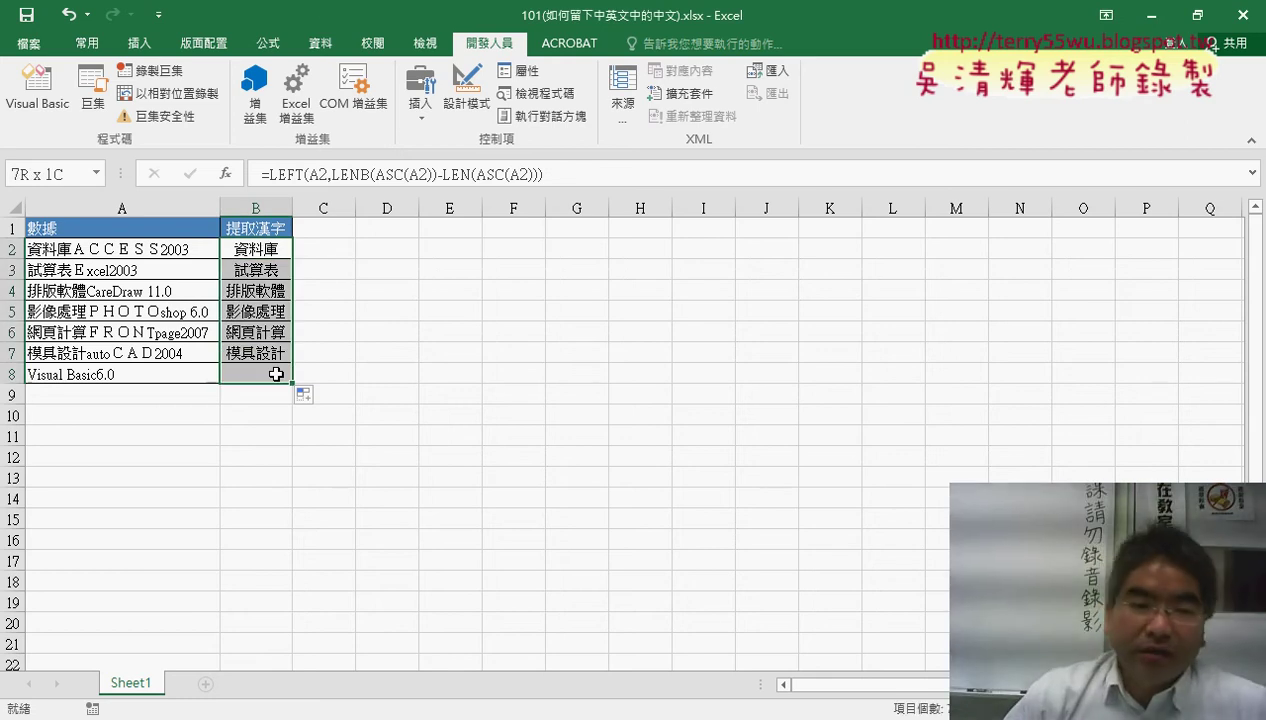
key(Delete)
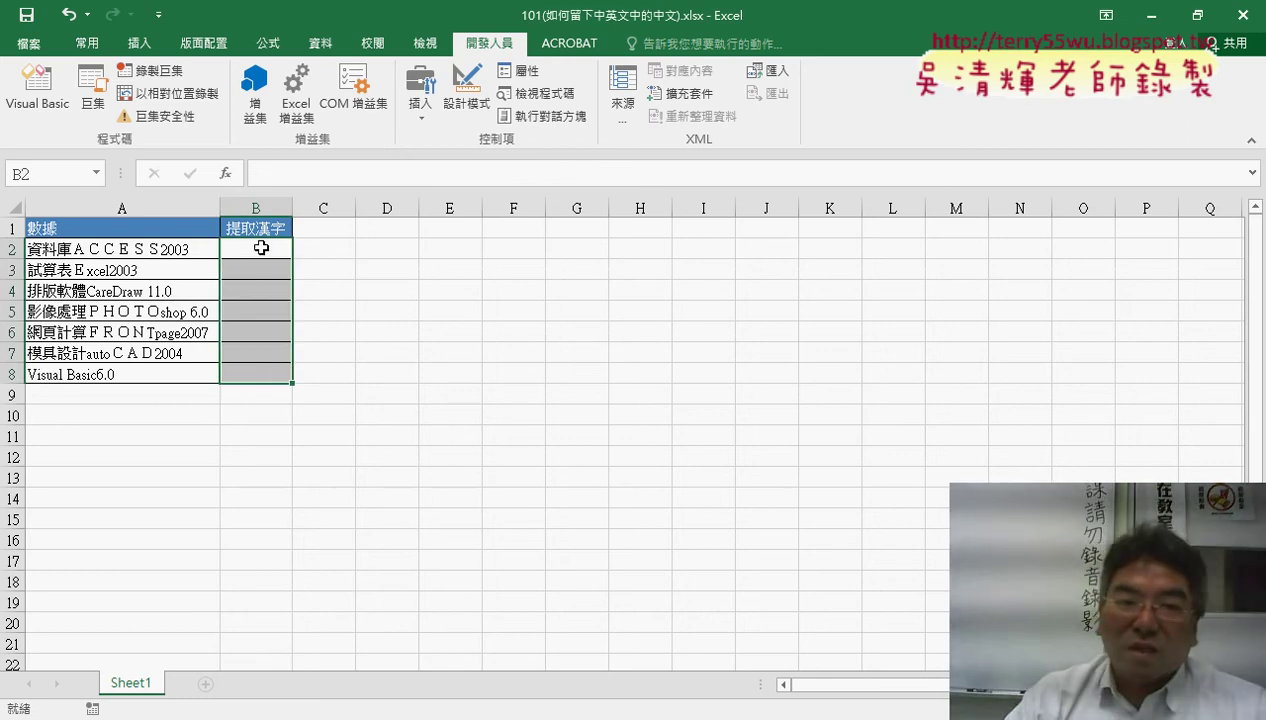
click(257, 247)
click(227, 173)
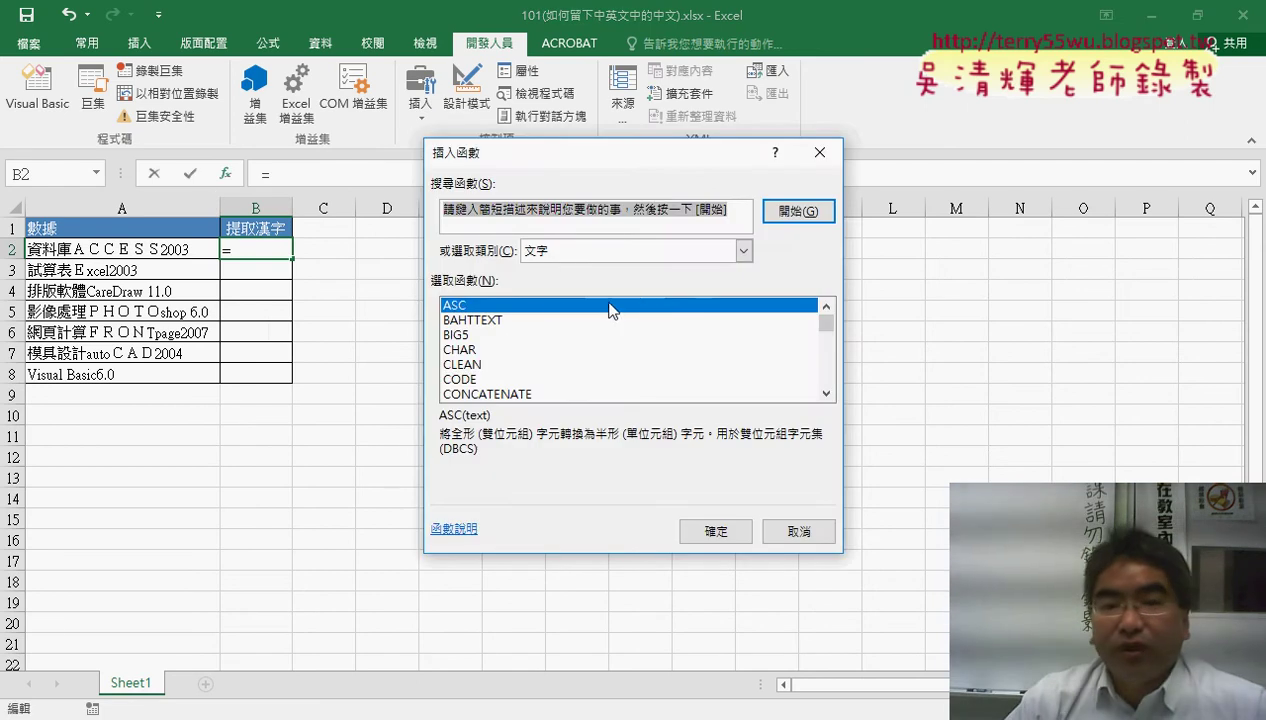
click(550, 304)
double_click(553, 310)
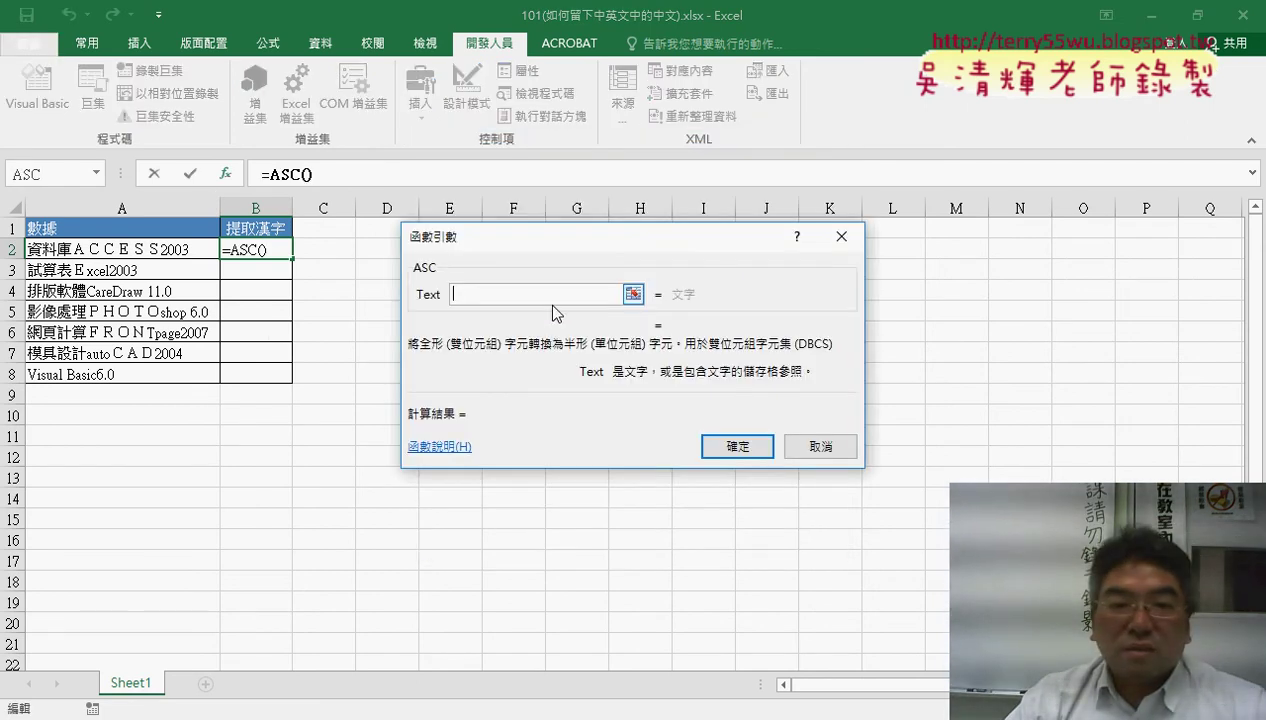
click(142, 250)
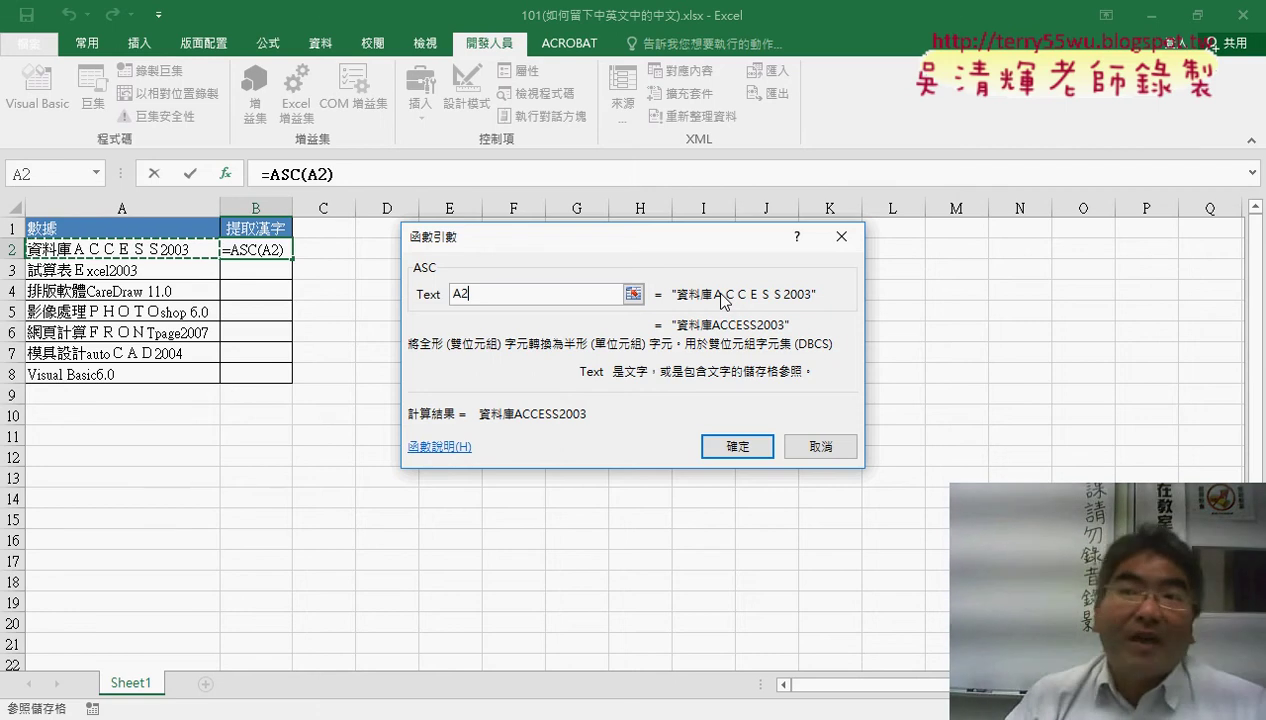
click(741, 444)
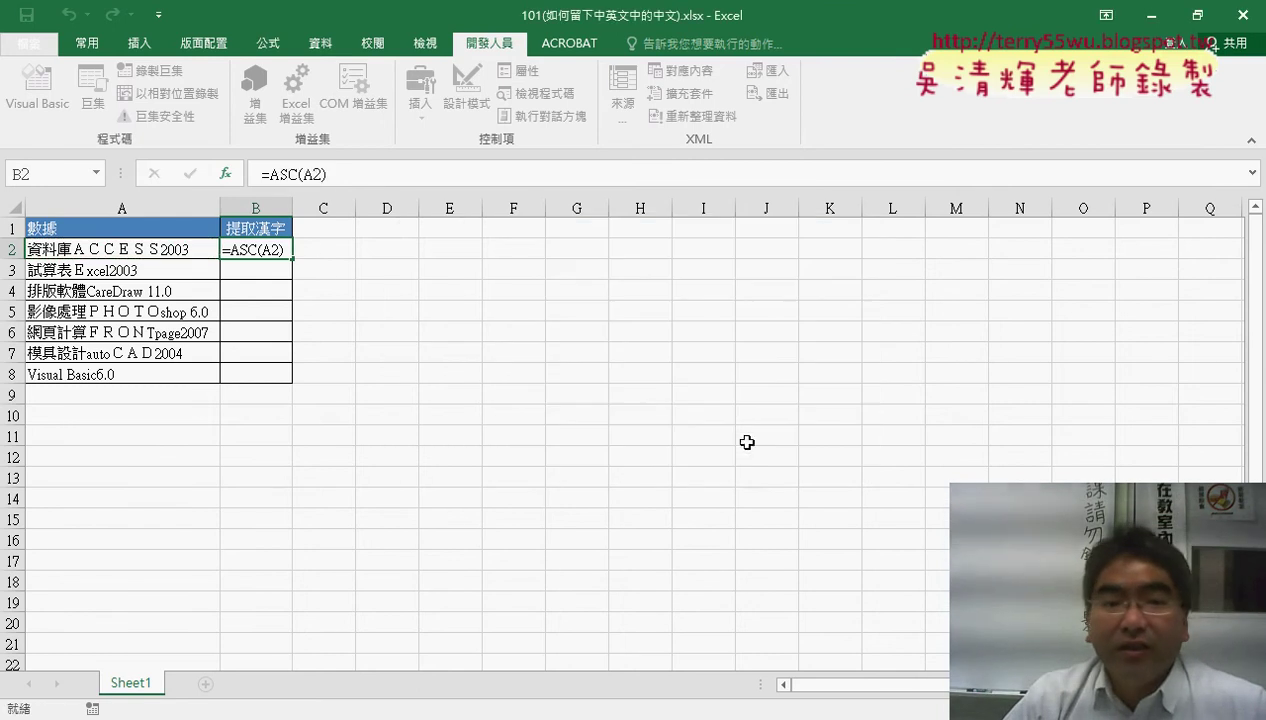
Step: Autofit column B to show 資料庫ACCESS2003, then select ASC(A2) in B2's formula
double_click(293, 208)
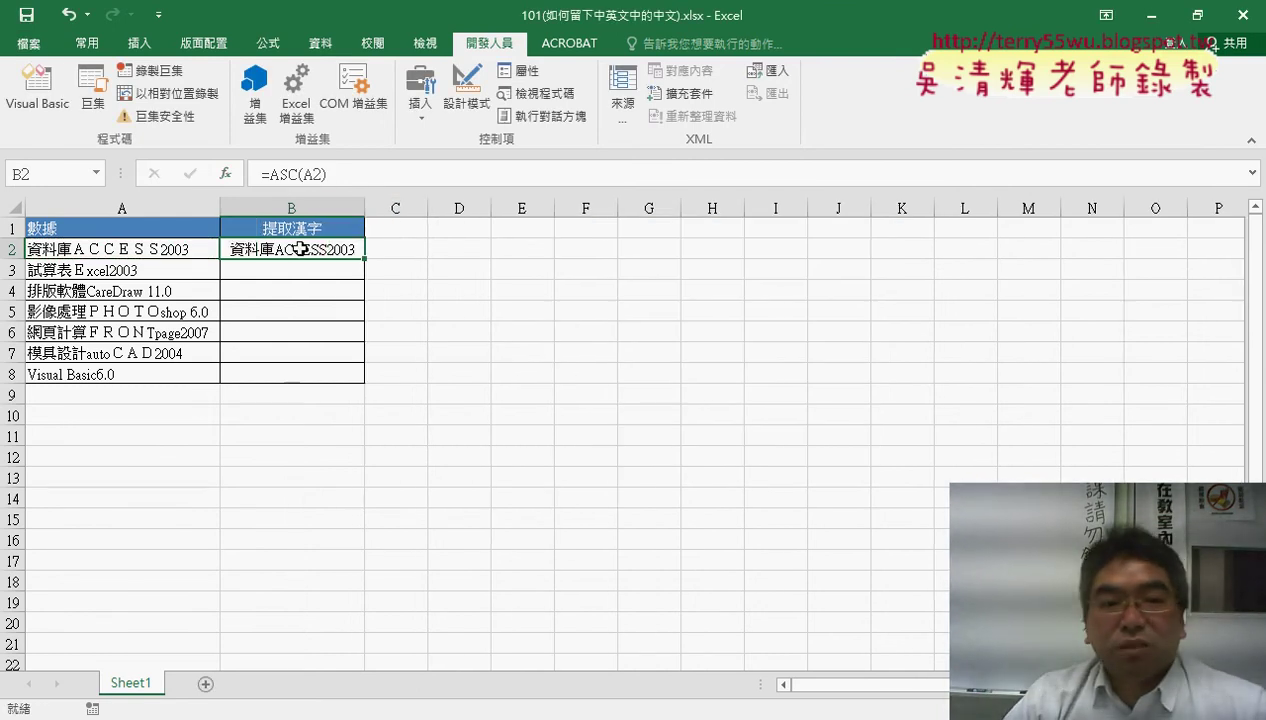
click(115, 250)
click(264, 246)
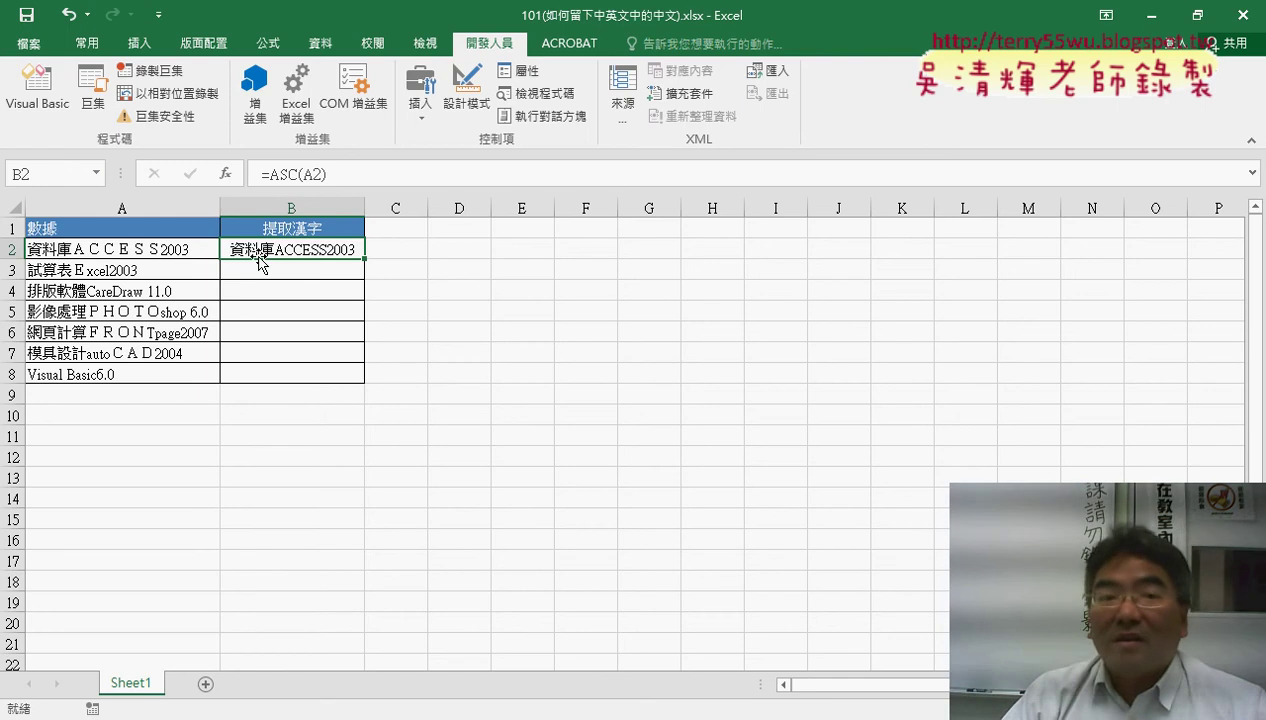
drag(330, 175, 268, 177)
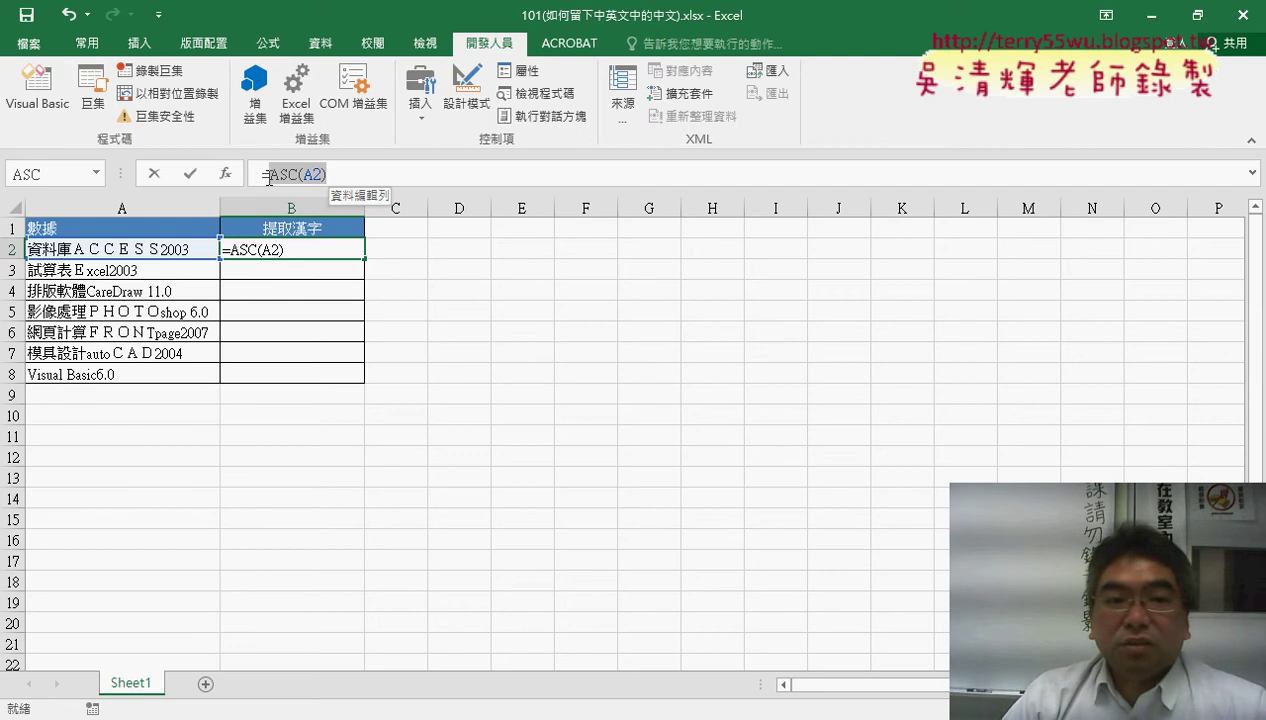
Step: Wrap ASC(A2) in LENB so B2 reads =LENB(ASC(A2)) and returns 16
right_click(285, 176)
click(325, 183)
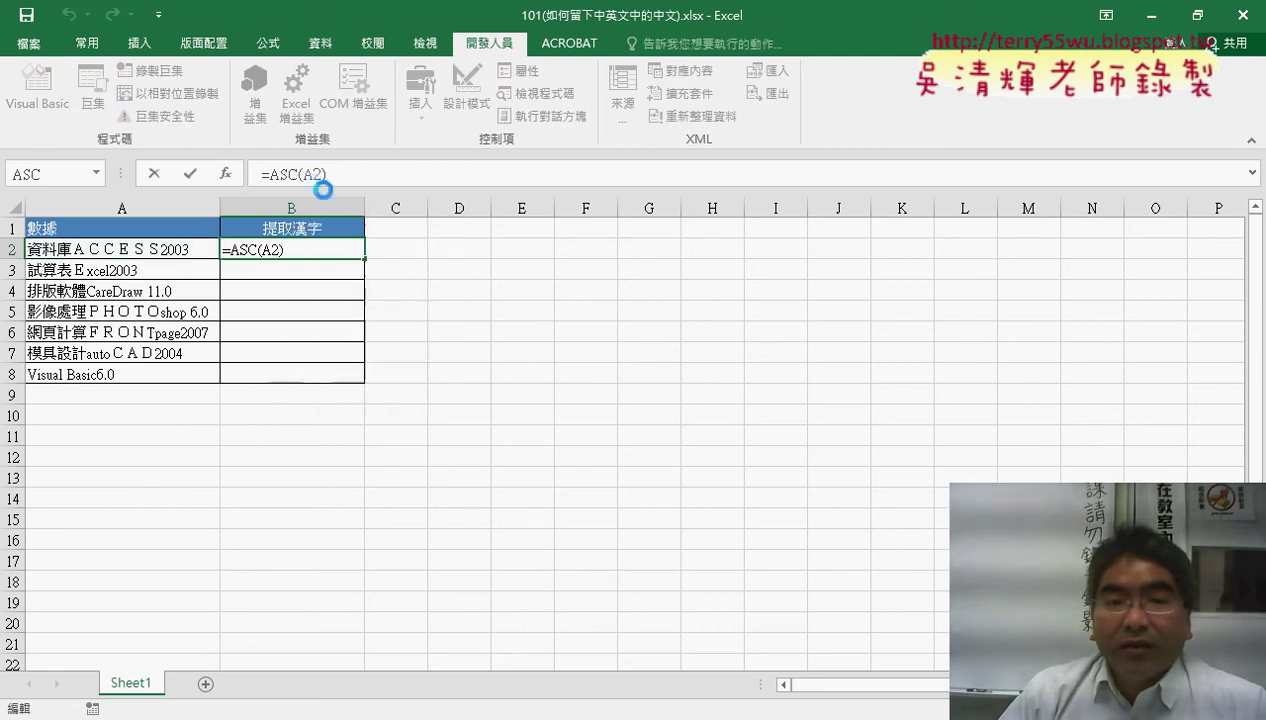
click(227, 174)
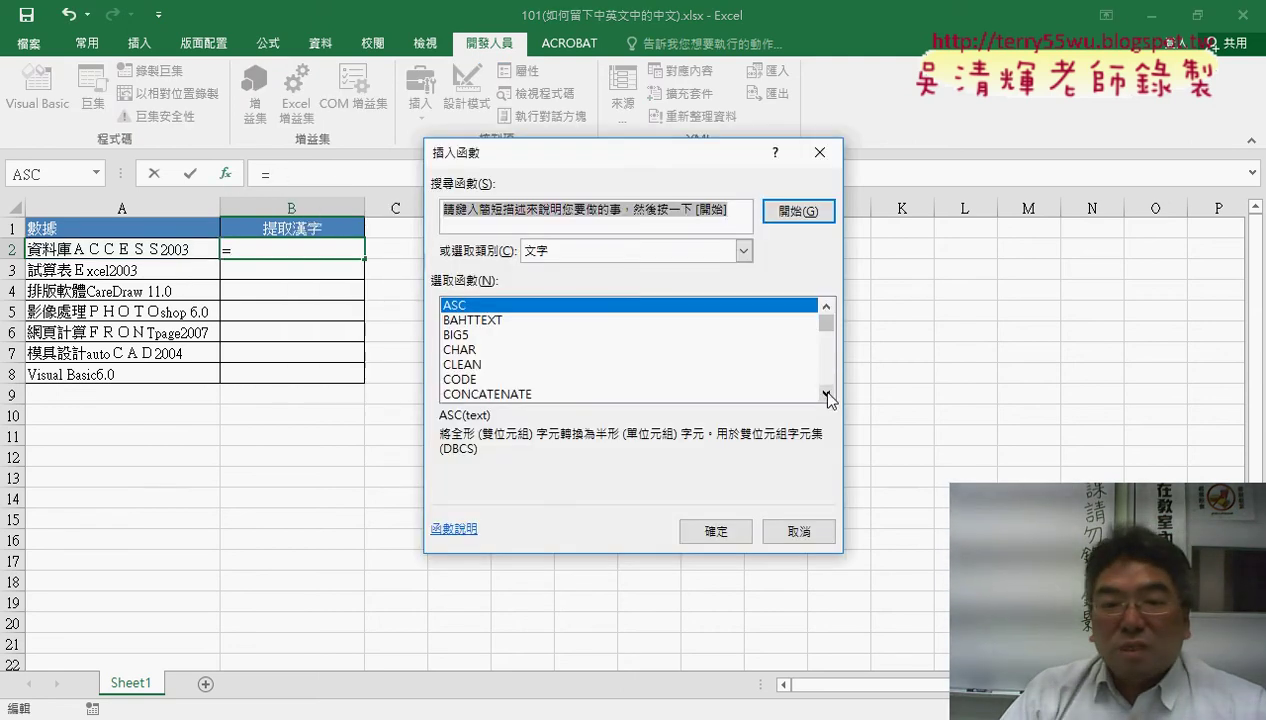
drag(827, 393, 827, 393)
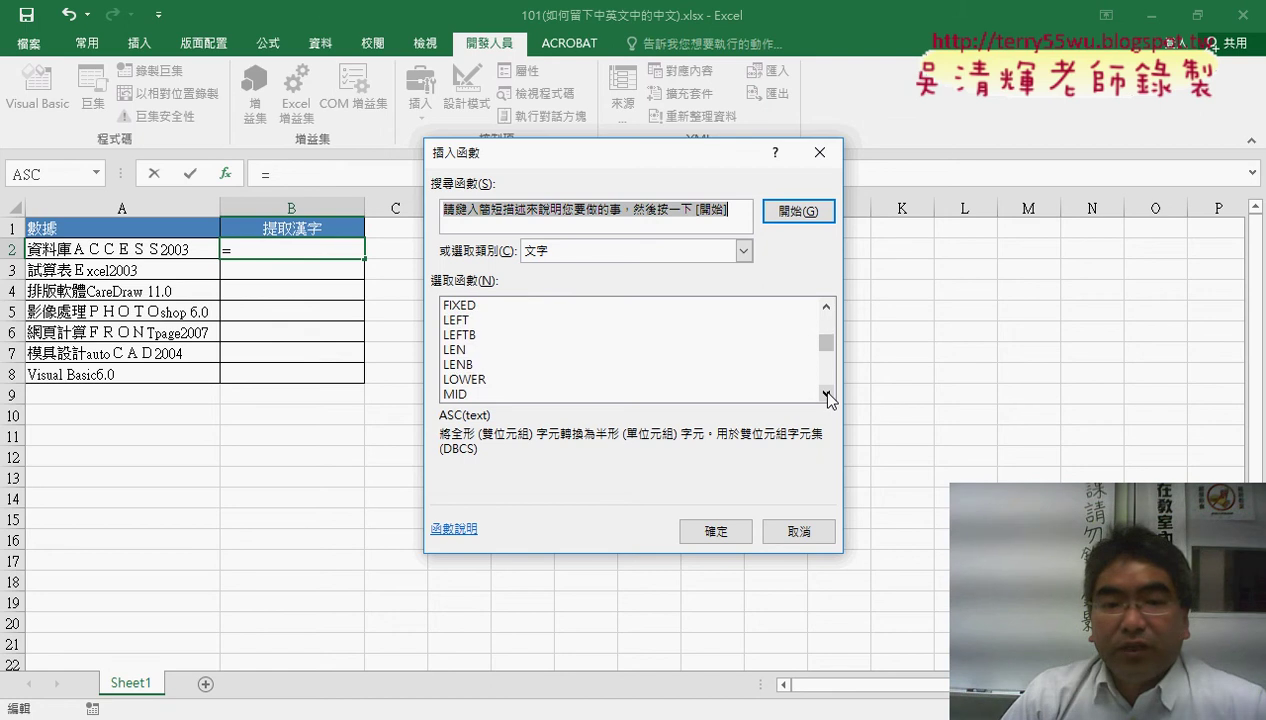
double_click(519, 364)
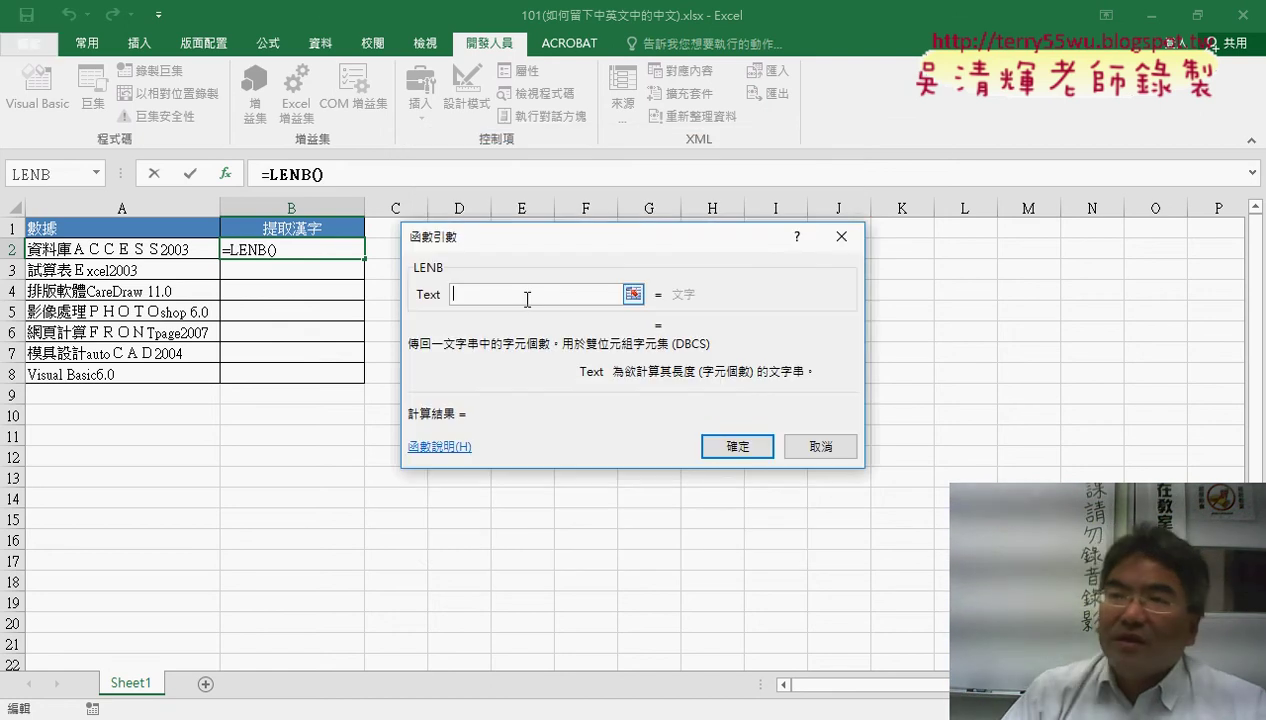
right_click(527, 305)
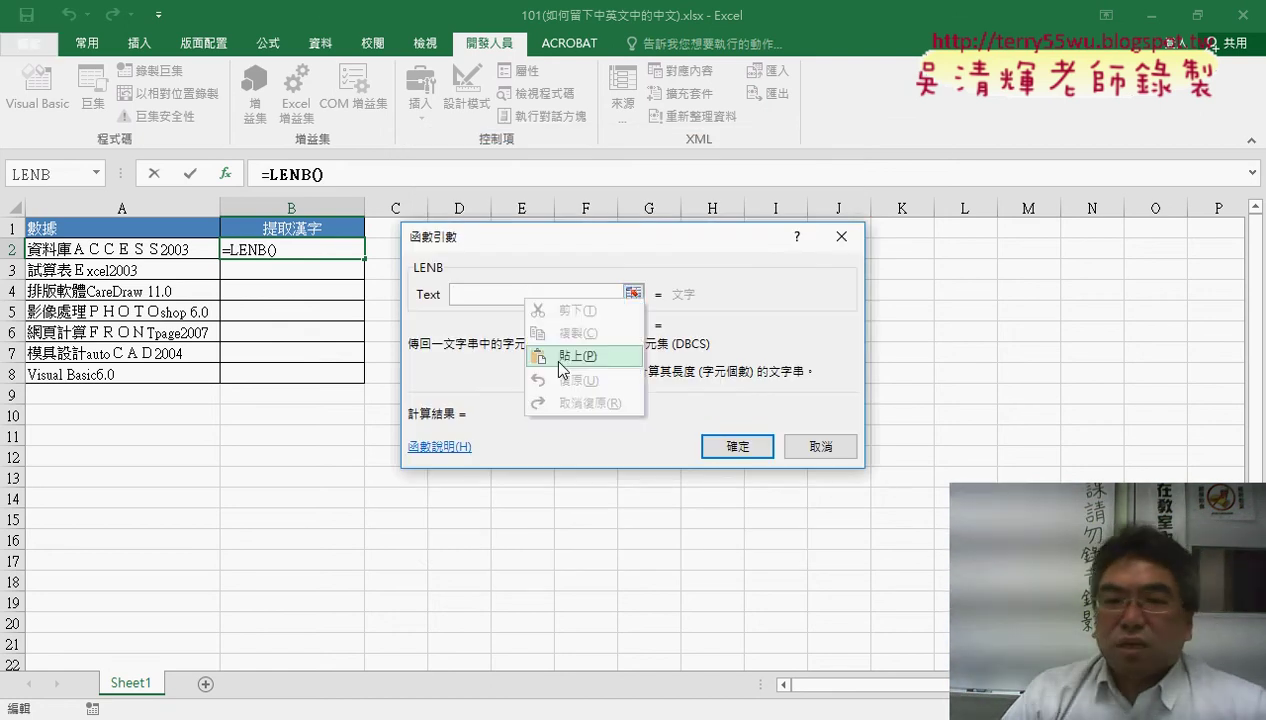
click(561, 358)
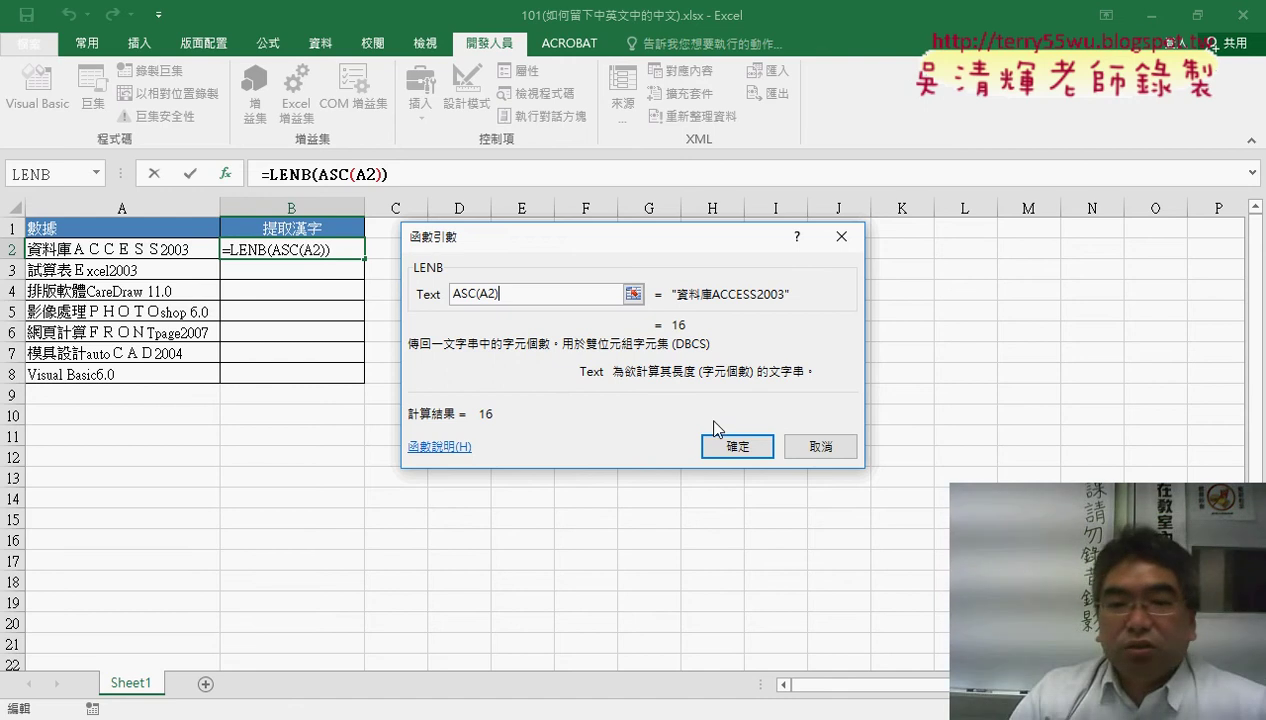
click(730, 430)
click(390, 175)
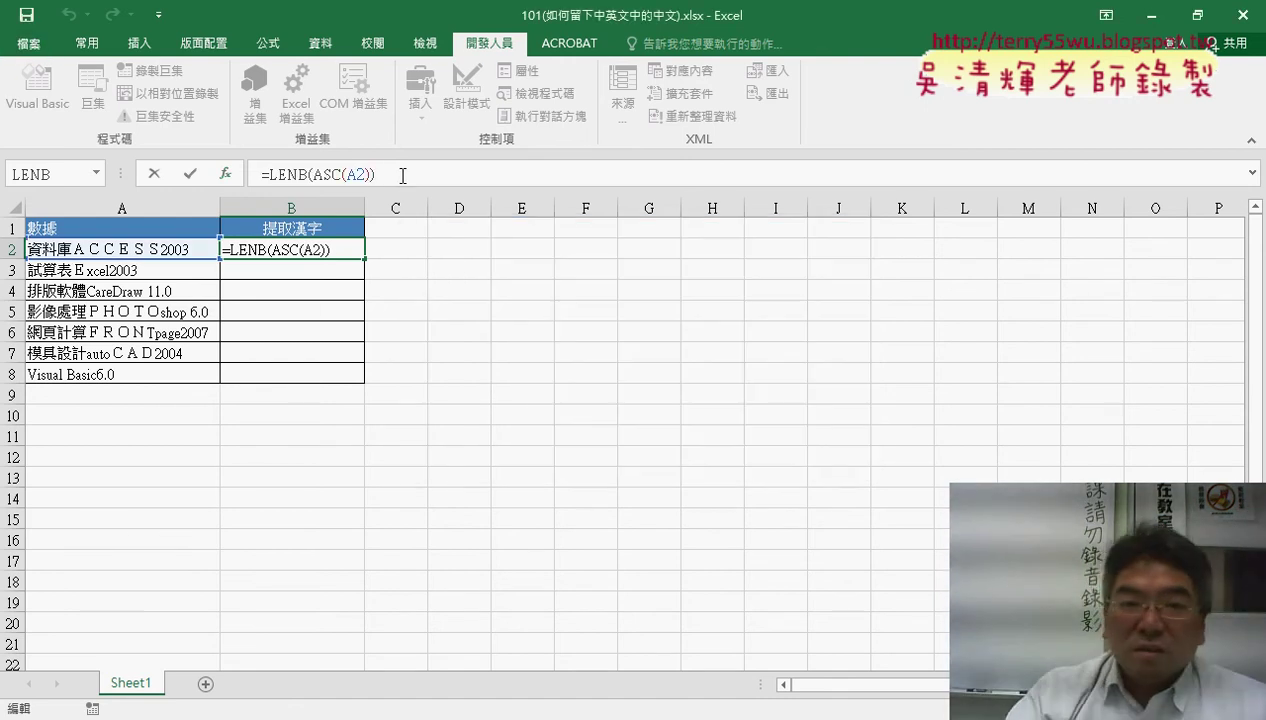
Step: Append a minus and a copy of LENB(ASC(A2)), changing the copy to LEN
text(-)
drag(376, 173, 279, 176)
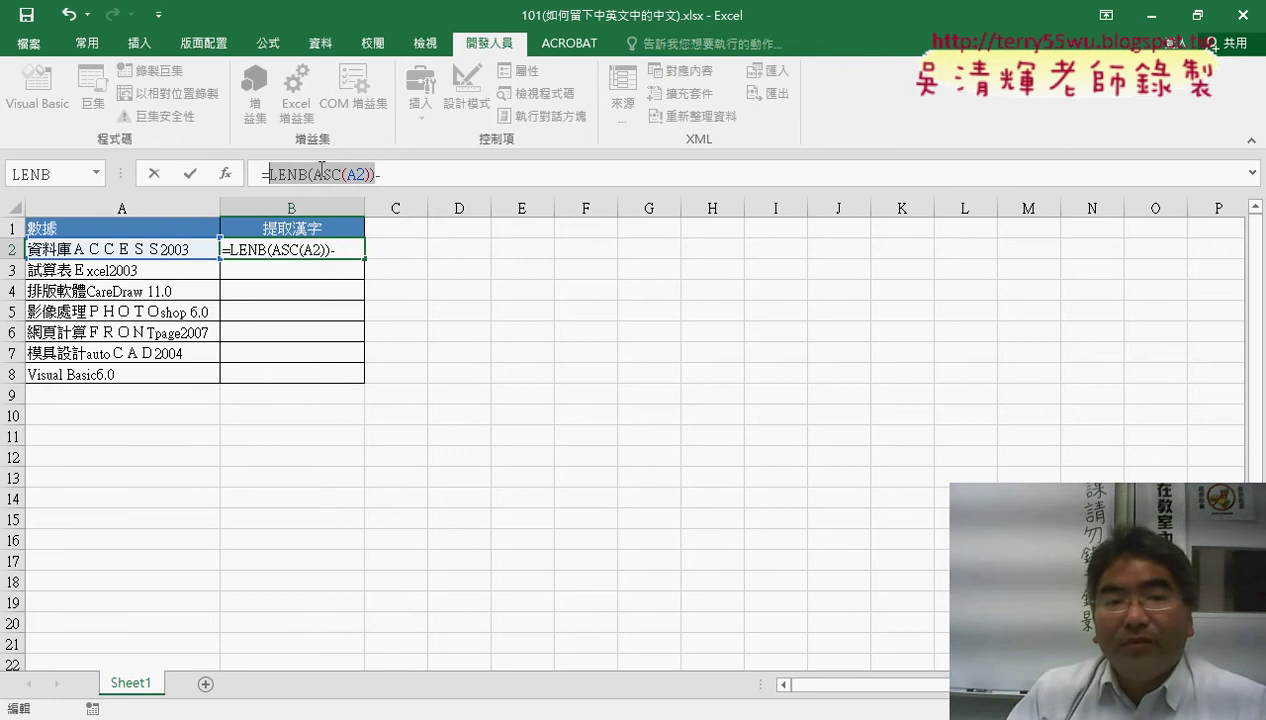
right_click(317, 175)
click(350, 210)
click(403, 176)
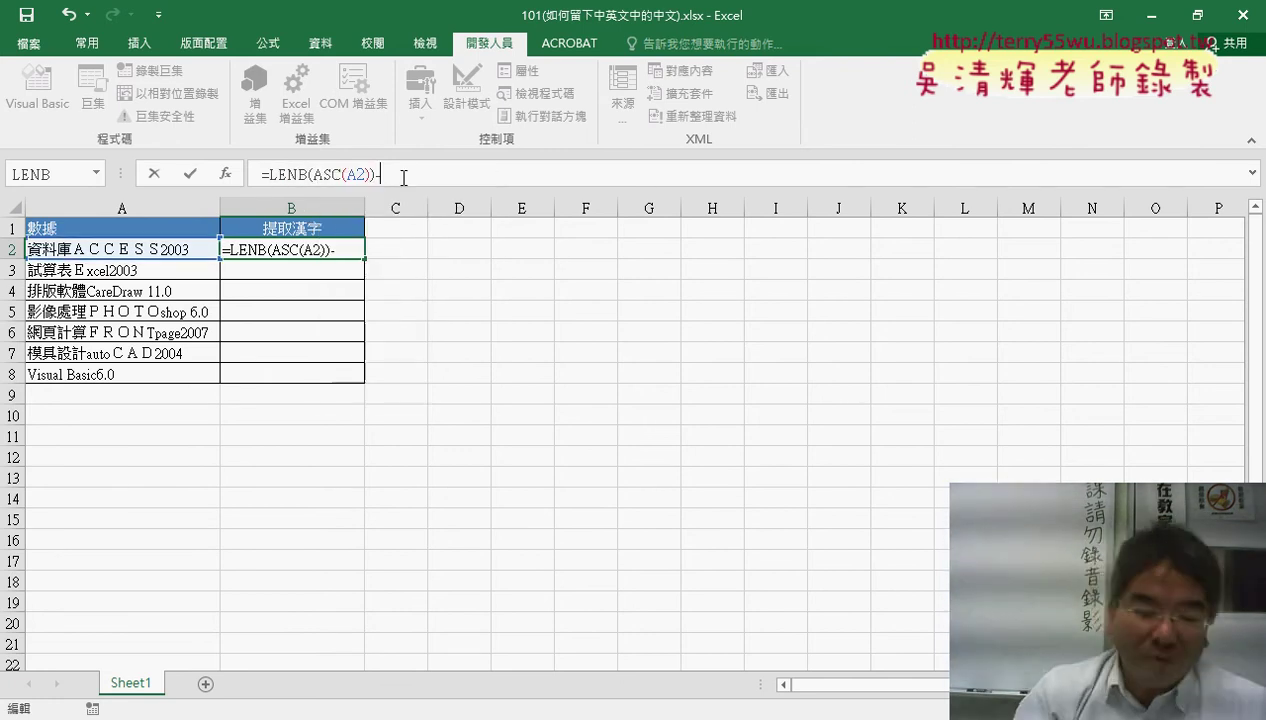
key(ctrl+v)
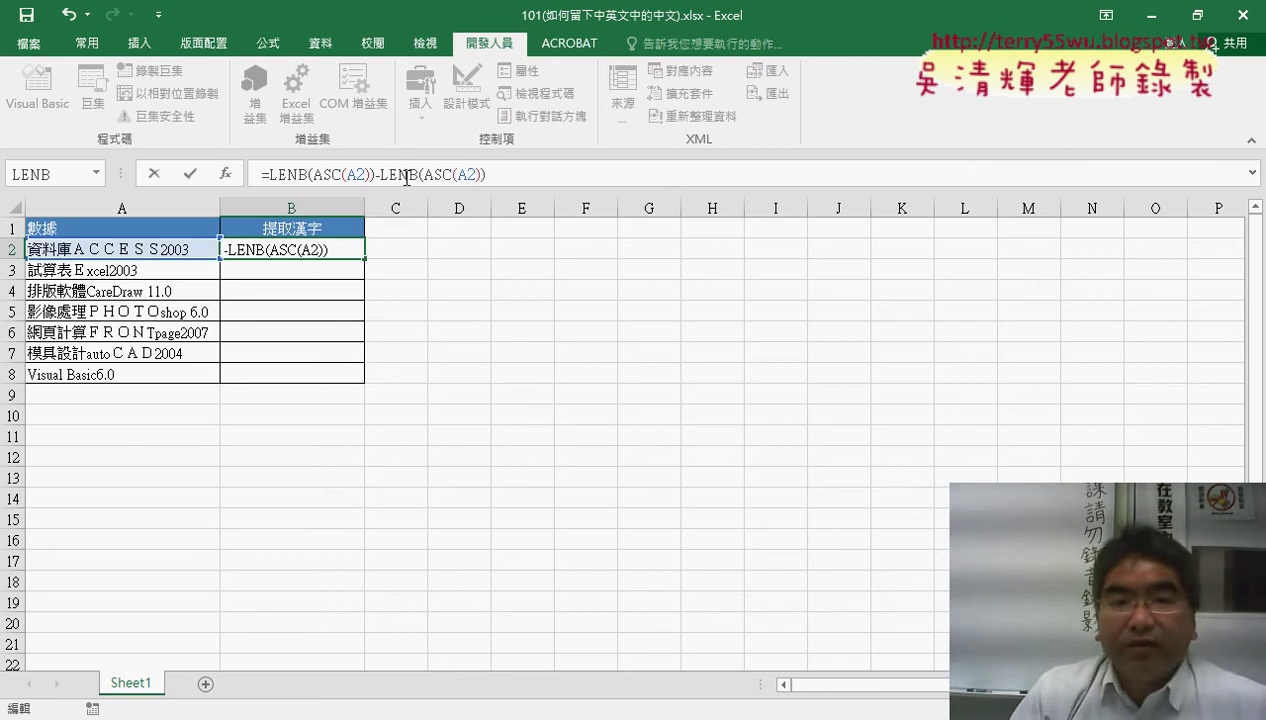
click(409, 175)
key(Delete)
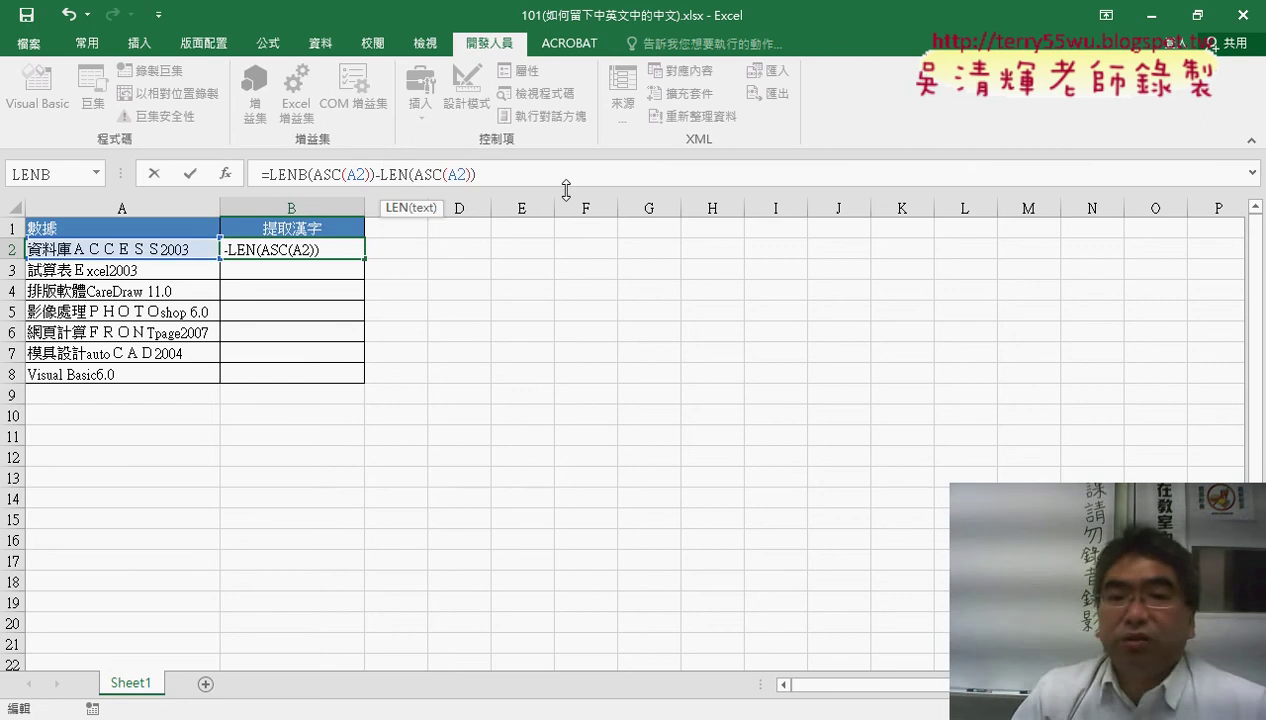
Step: Enter =LENB(ASC(A2))-LEN(ASC(A2)) so B2 shows 3, then reselect the formula body
double_click(454, 177)
drag(454, 177, 378, 175)
drag(268, 175, 376, 175)
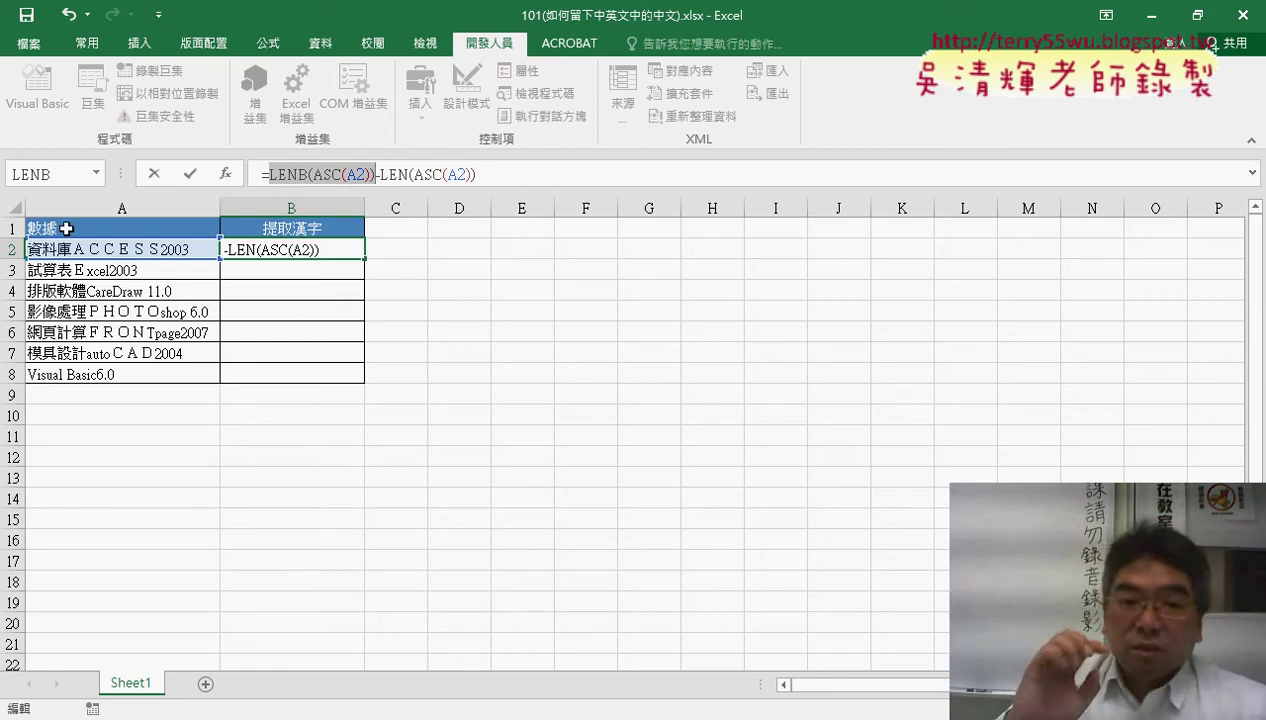
click(190, 174)
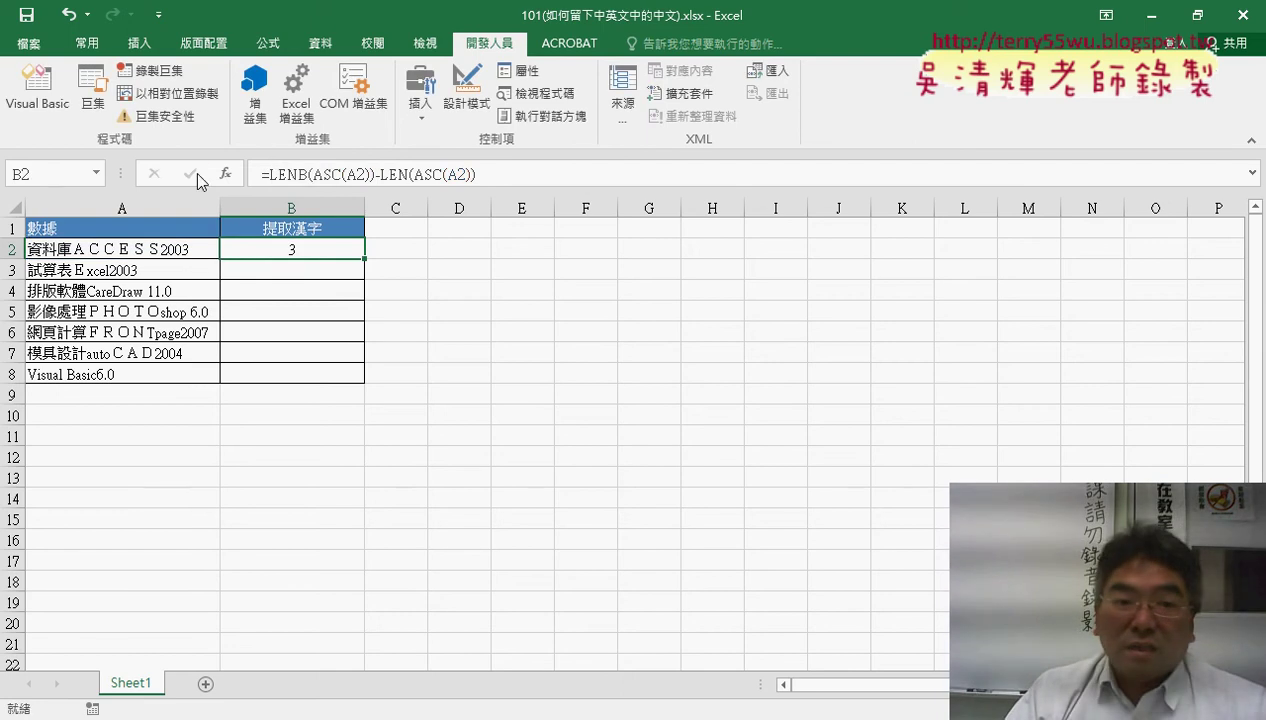
click(278, 174)
drag(264, 174, 472, 174)
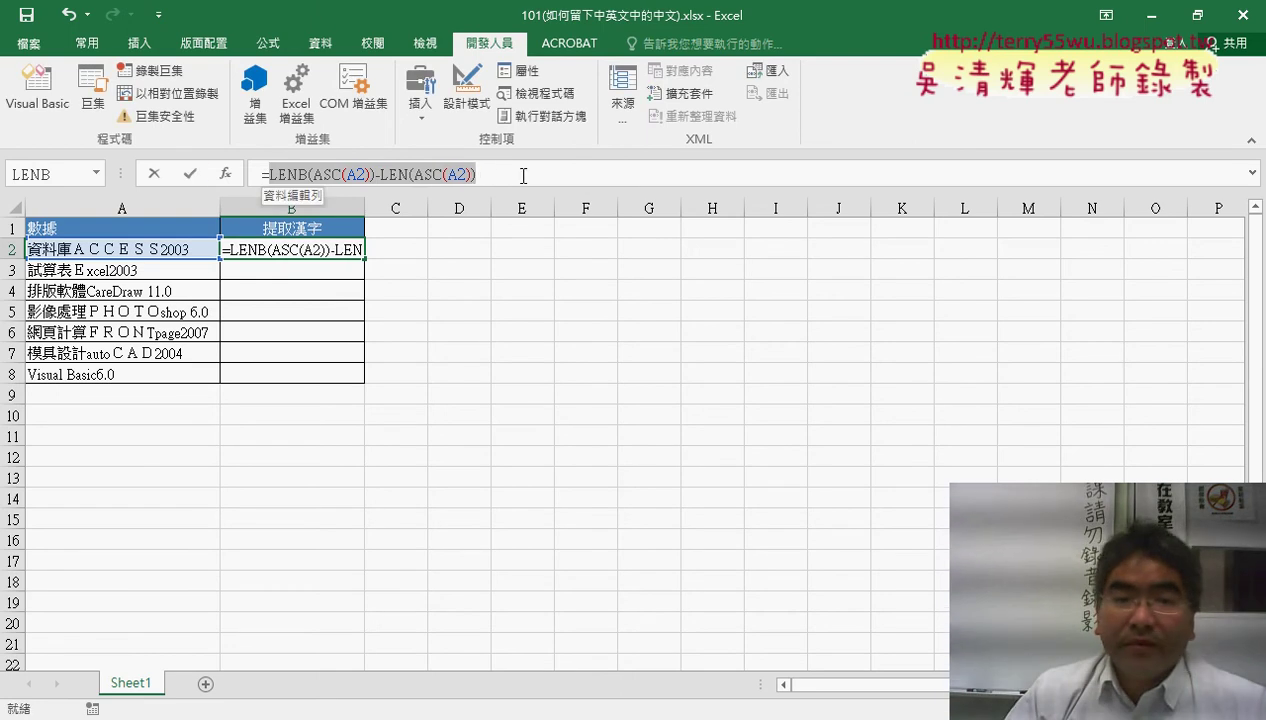
Step: Cut the length expression out of B2 and insert the LEFT function
right_click(472, 176)
click(515, 188)
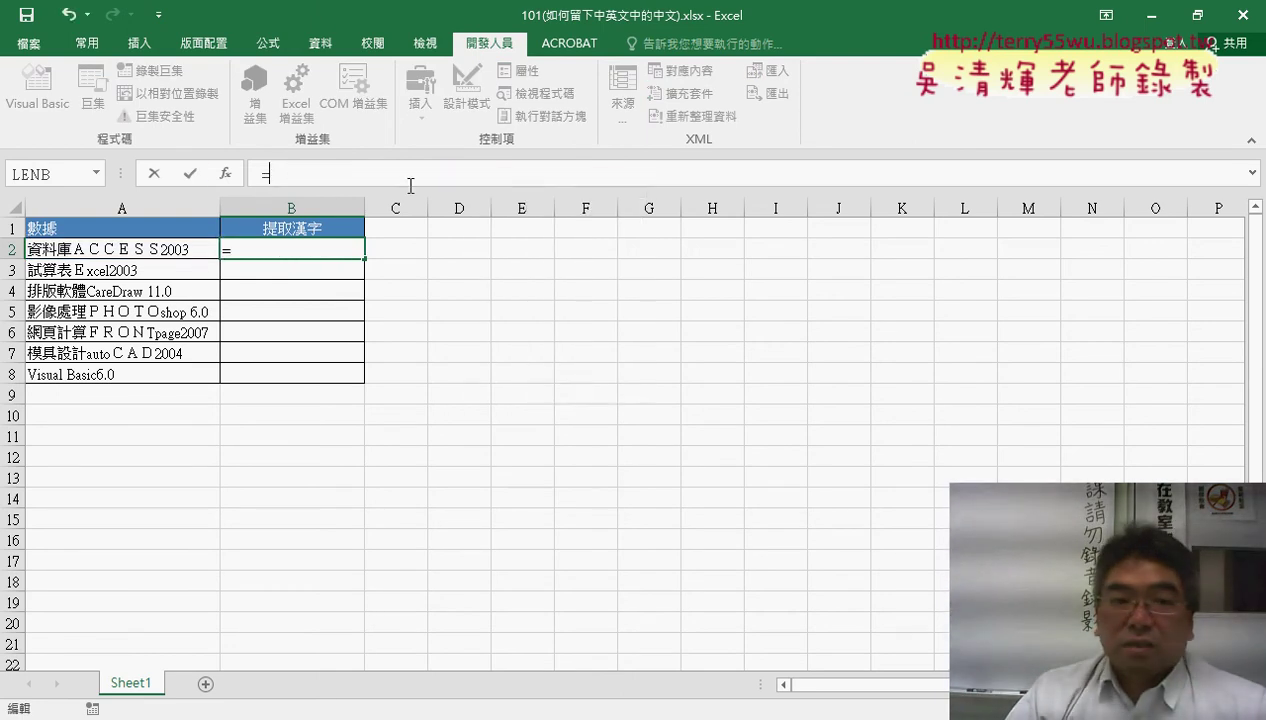
click(226, 174)
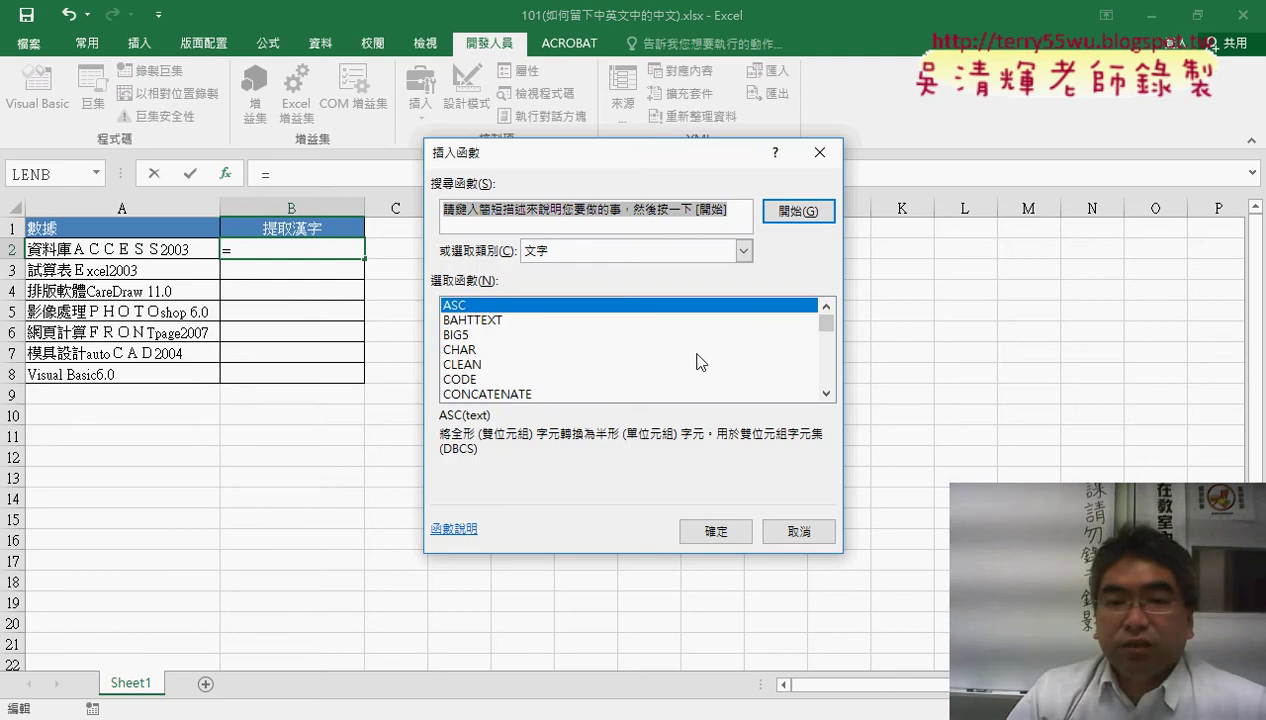
click(826, 393)
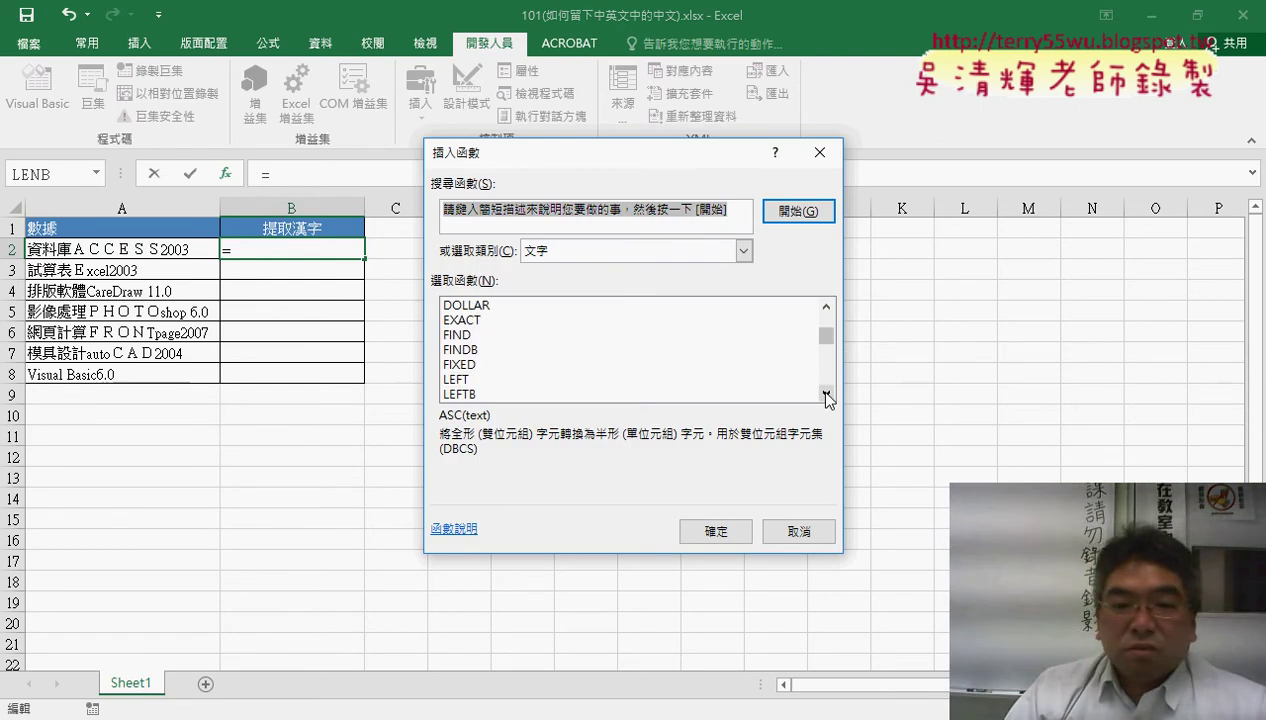
double_click(535, 380)
Step: Give LEFT Text A2 and the pasted length difference, then fill down to B8
click(503, 292)
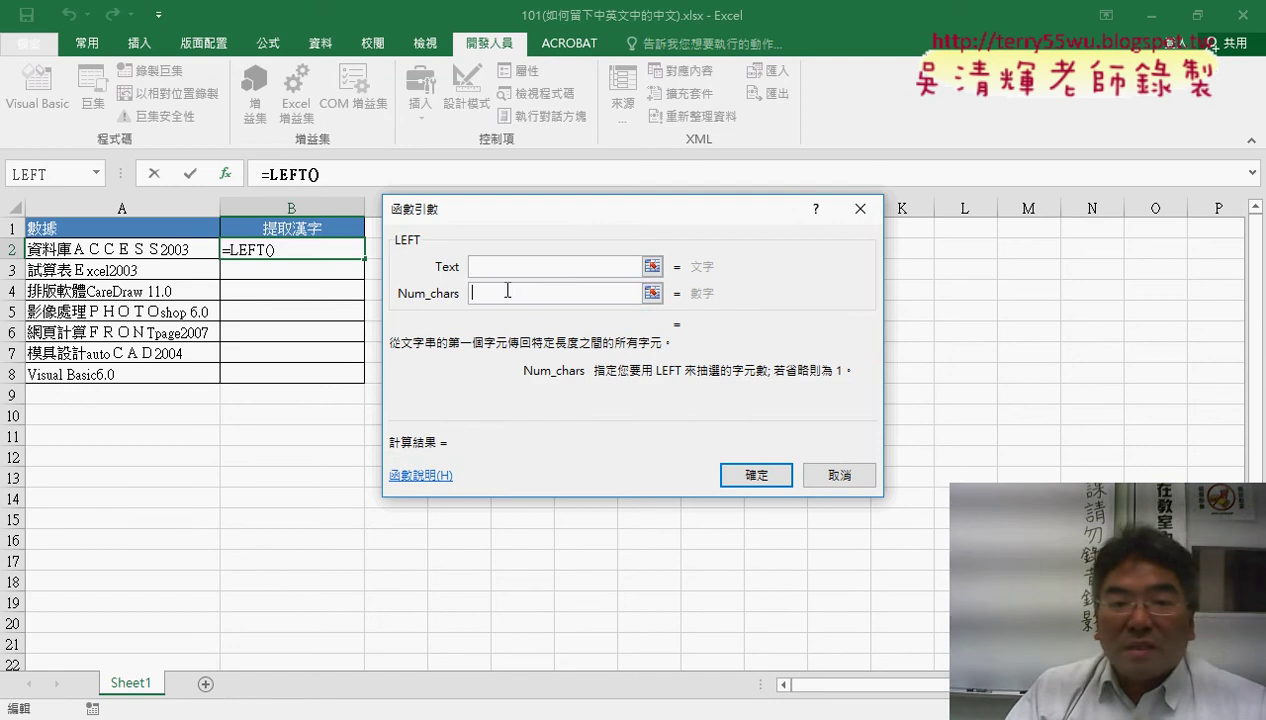
right_click(485, 292)
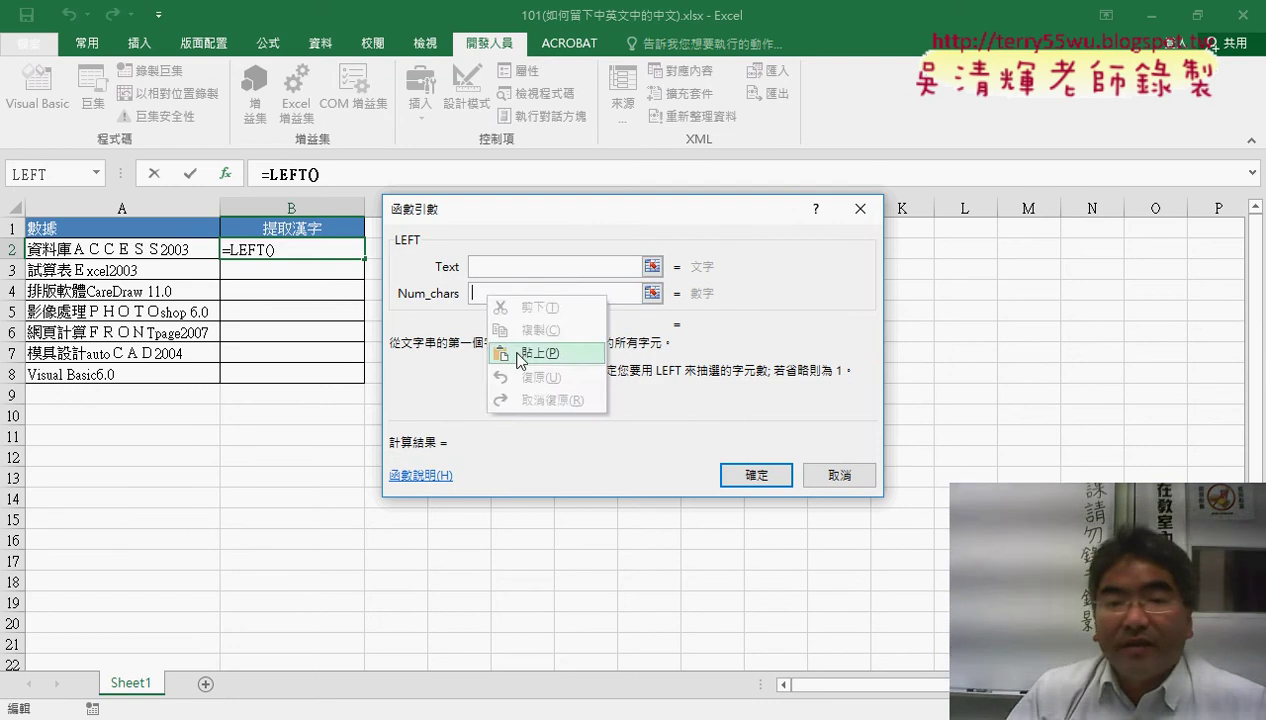
click(512, 356)
click(503, 266)
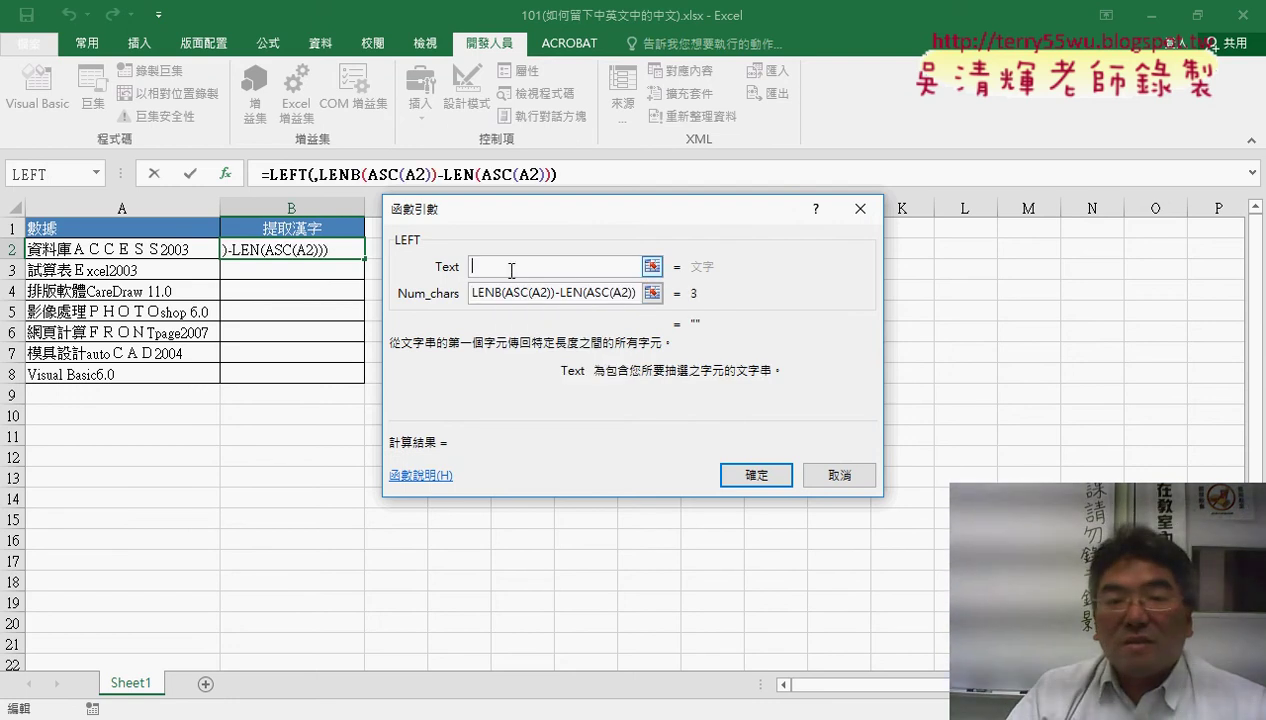
click(178, 246)
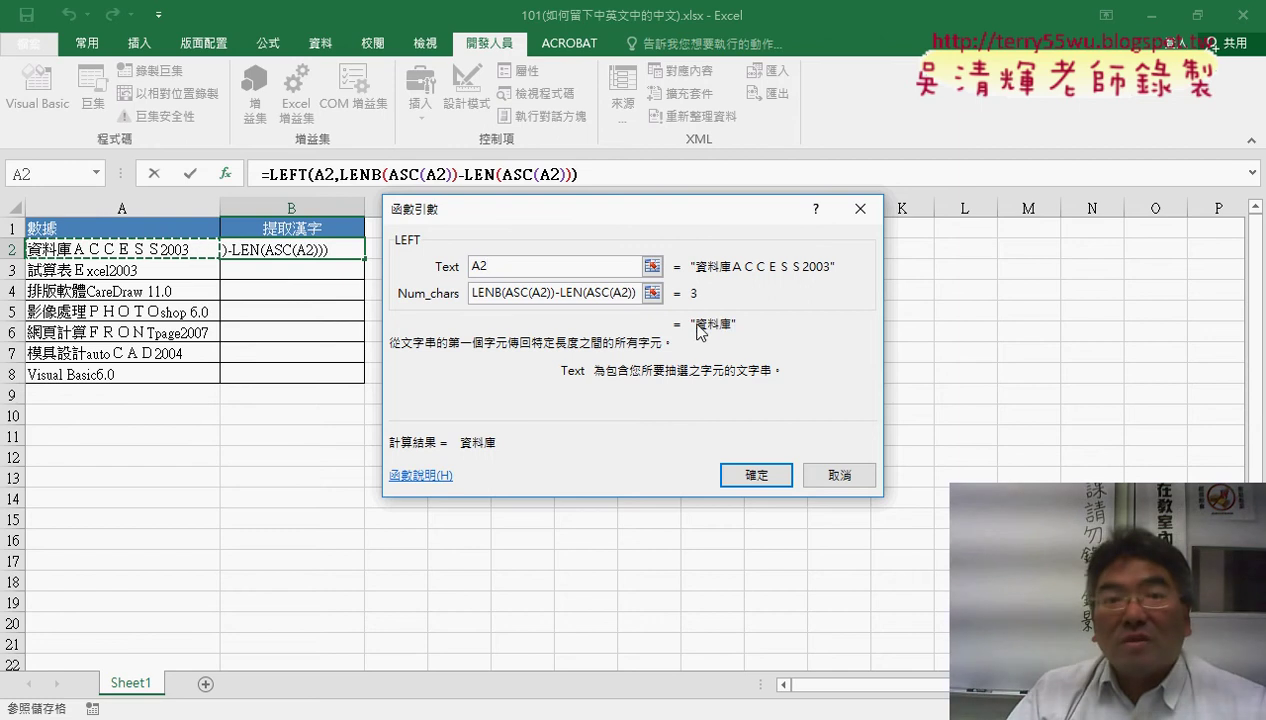
click(750, 472)
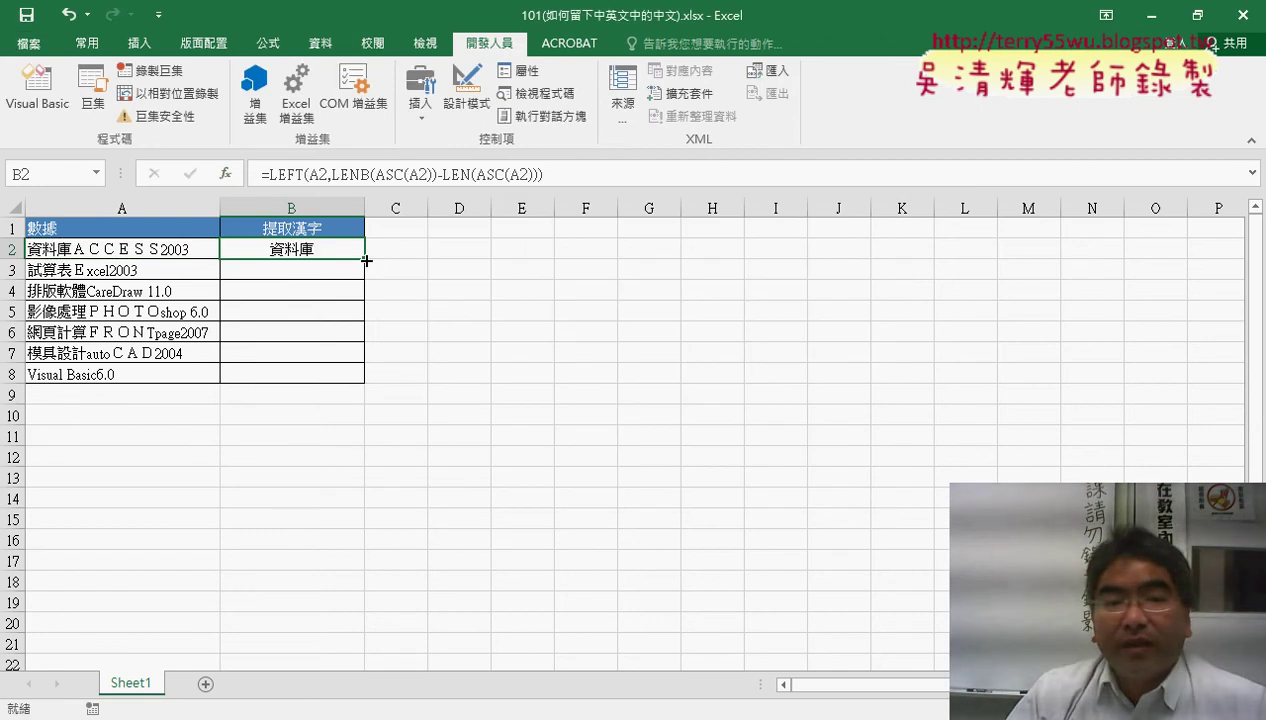
double_click(365, 258)
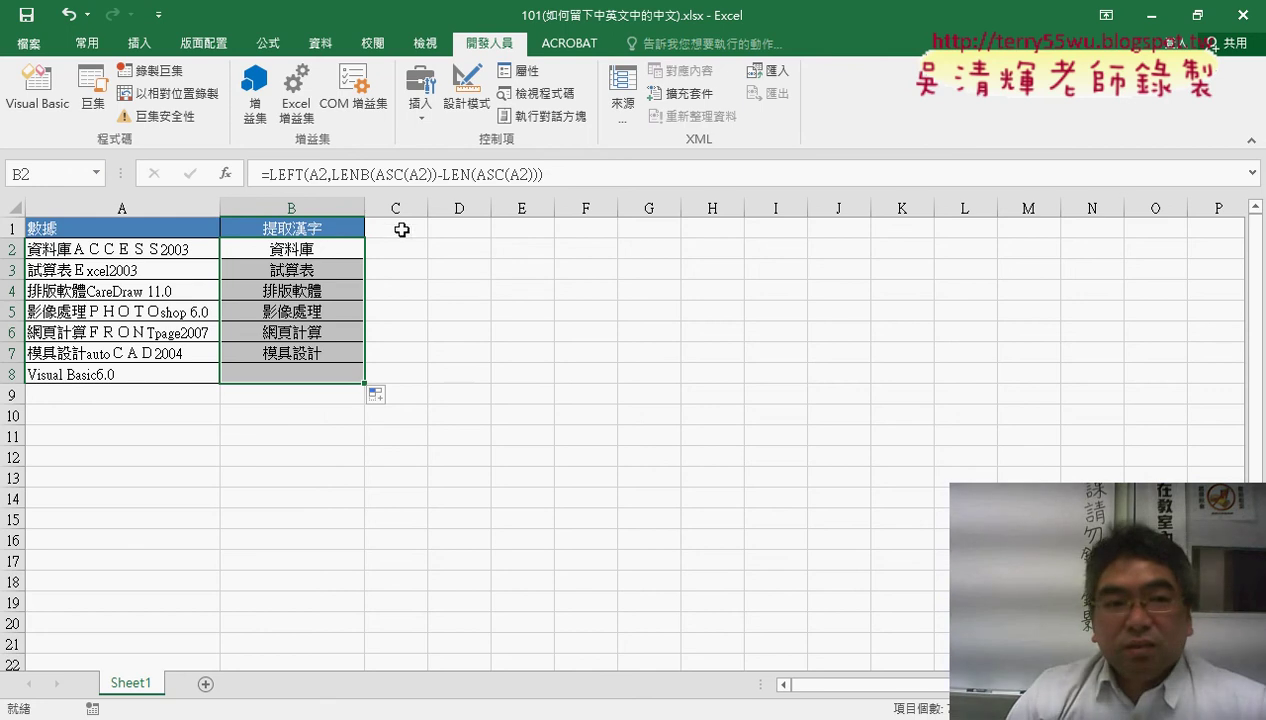
Step: Open the Visual Basic for Applications editor
click(45, 107)
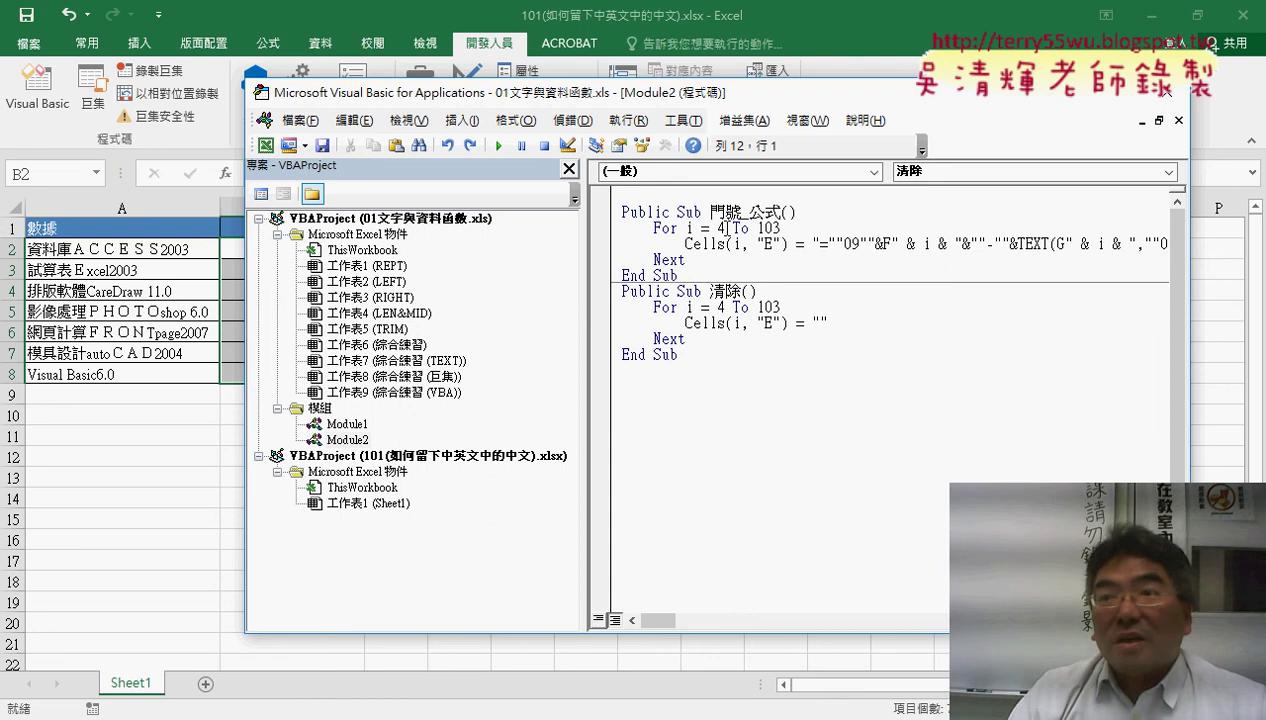
Step: Copy all the 門號_公式 and 清除 code in Module2
drag(680, 355, 599, 217)
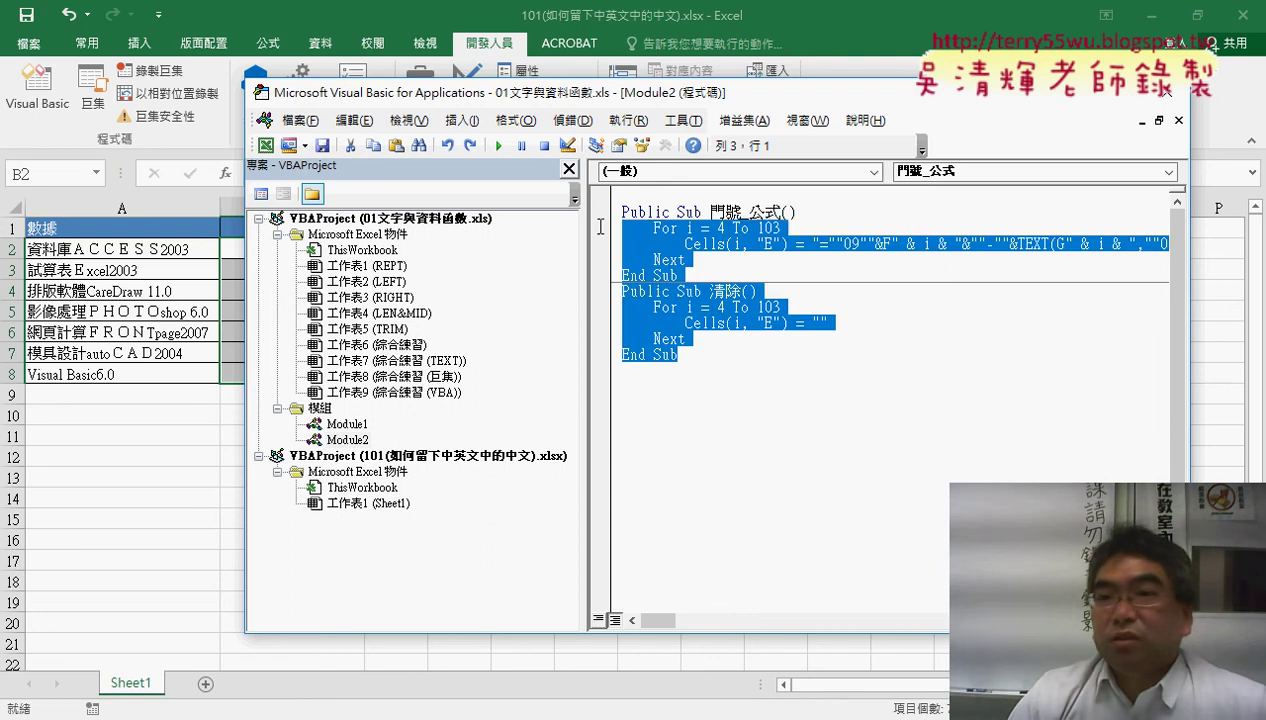
right_click(671, 239)
click(705, 273)
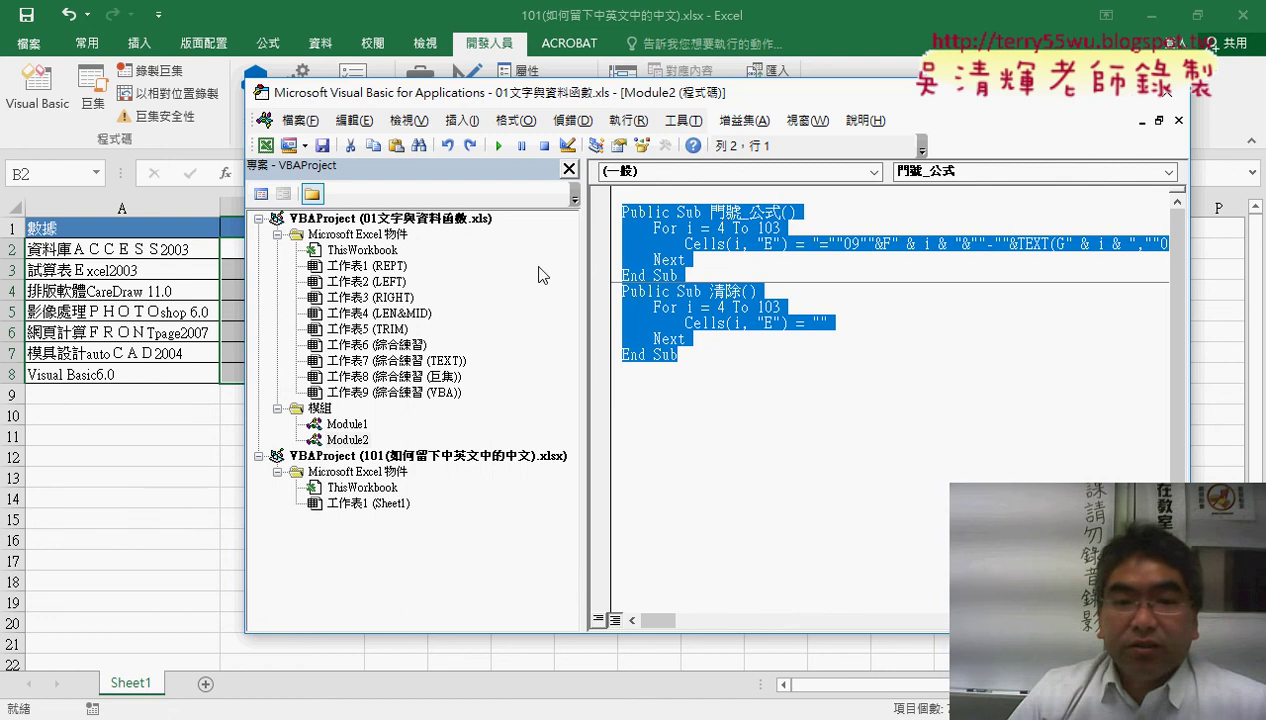
Step: Select the 01文字與資料函數.xls and 101 workbook projects in the project tree
click(427, 222)
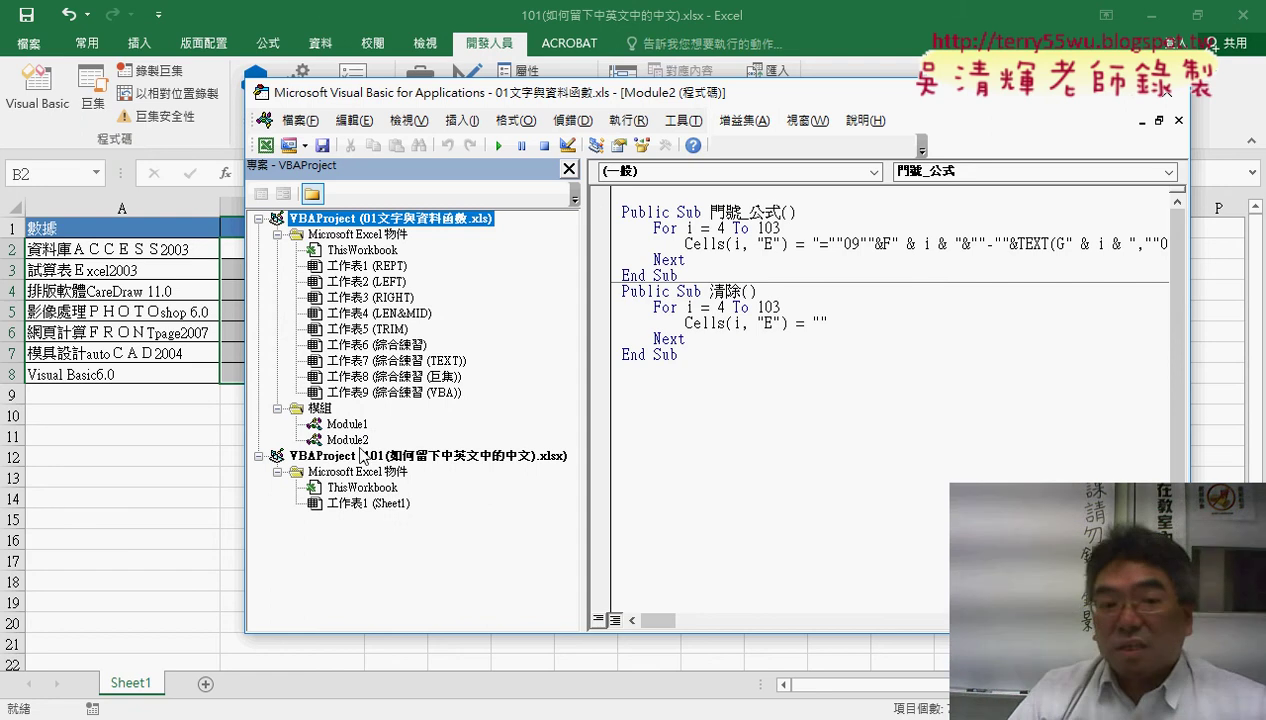
click(362, 487)
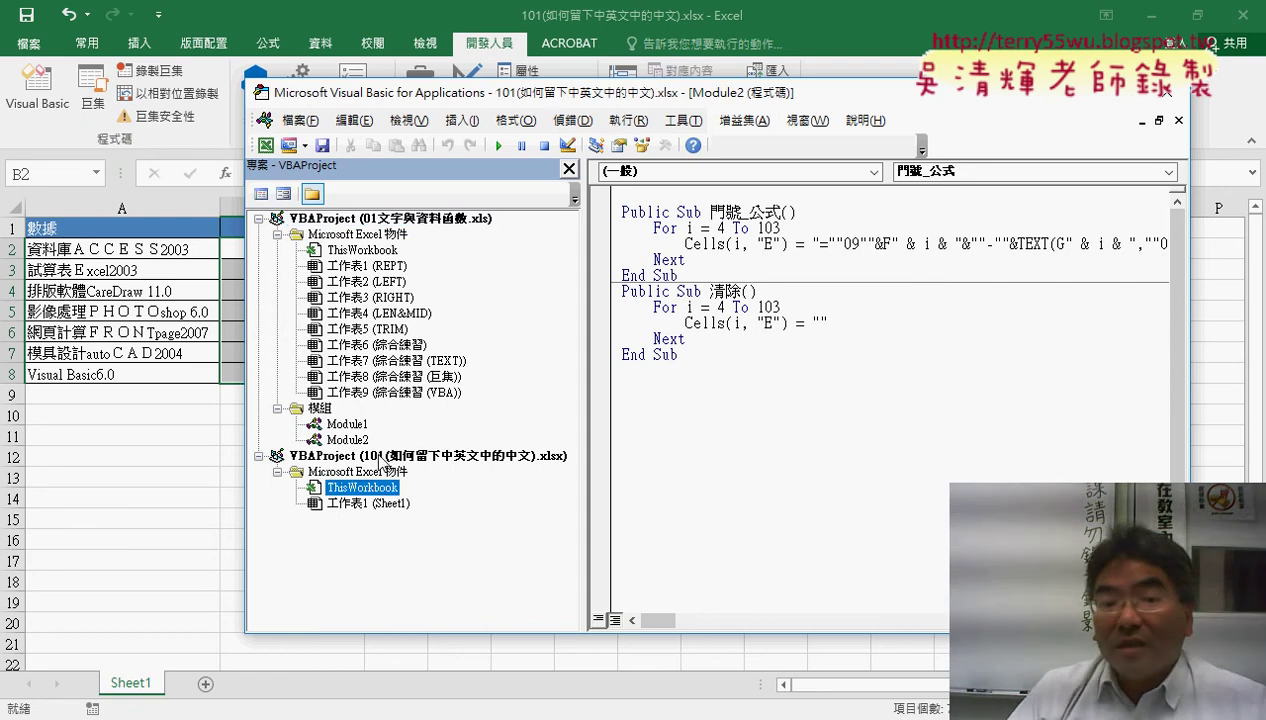
click(380, 458)
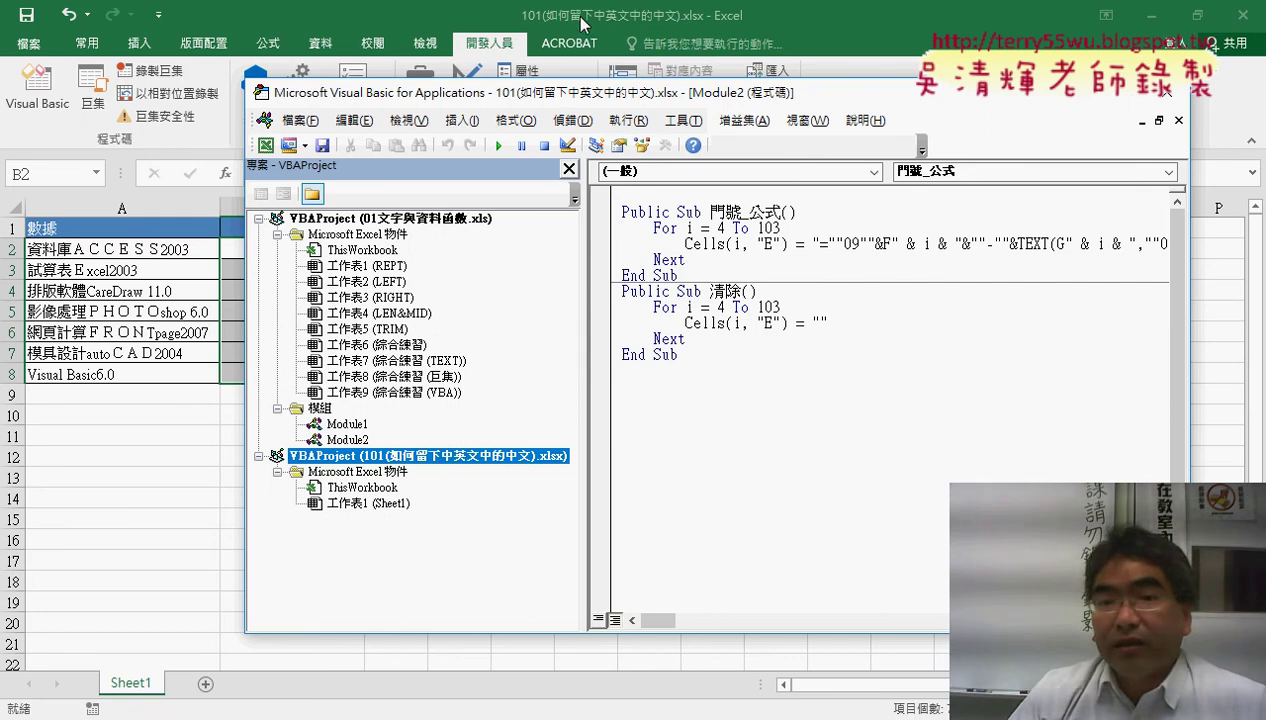
click(438, 220)
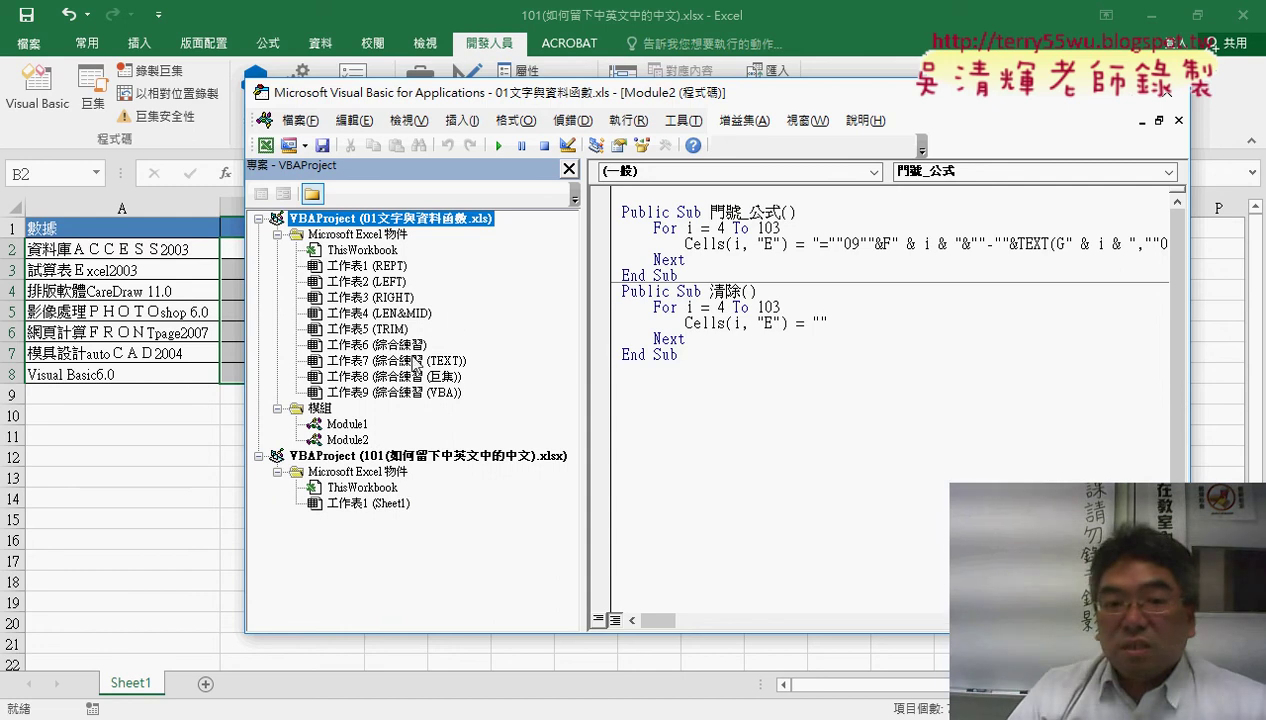
click(360, 456)
click(360, 471)
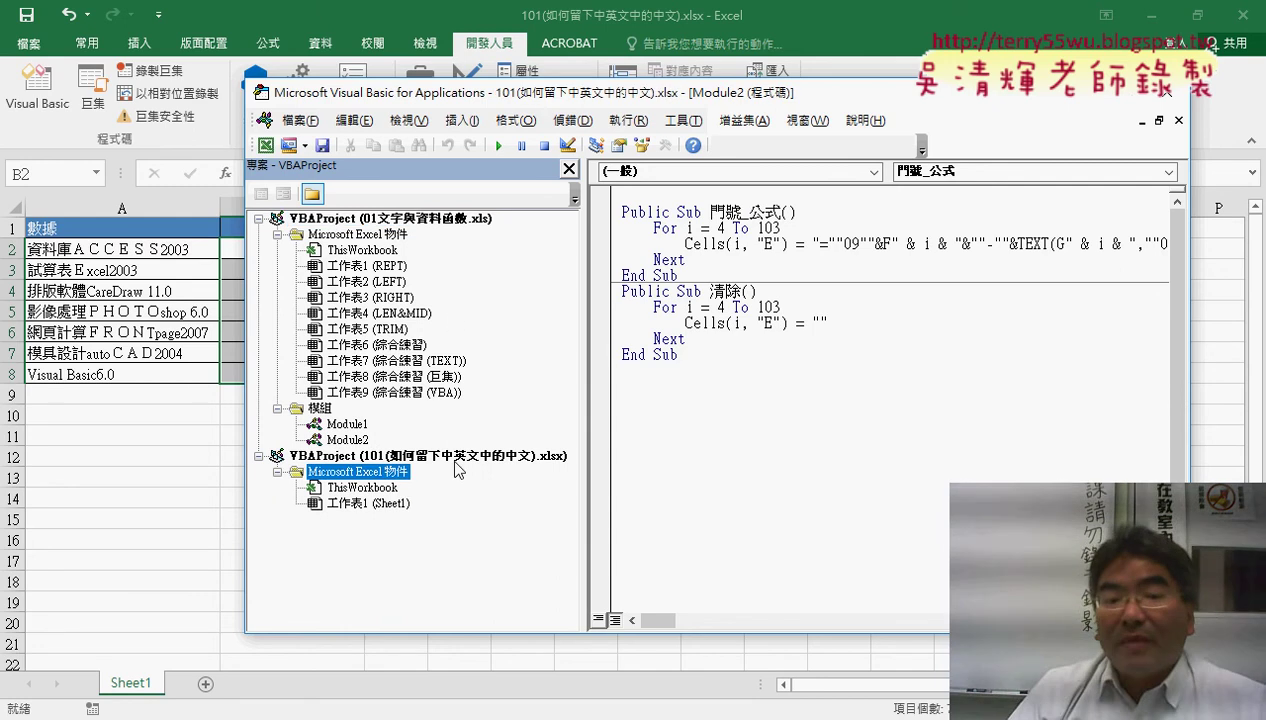
right_click(372, 484)
mouse_move(450, 560)
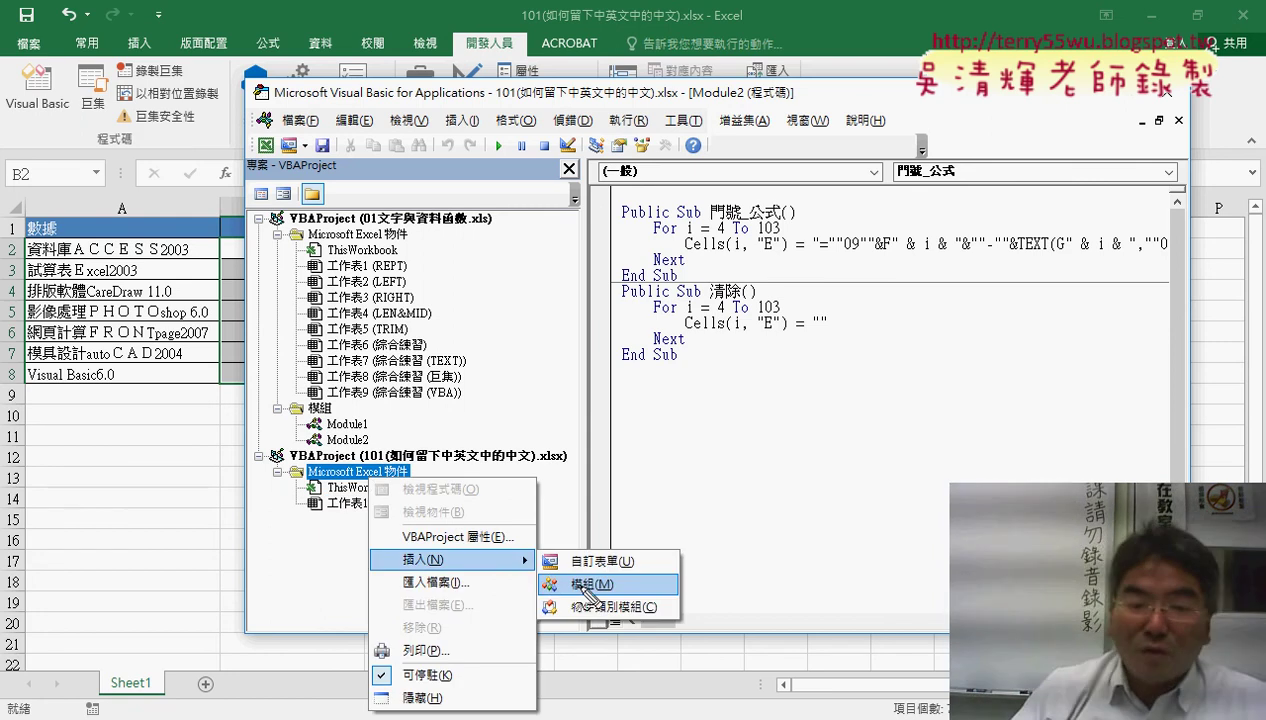
drag(608, 576, 612, 590)
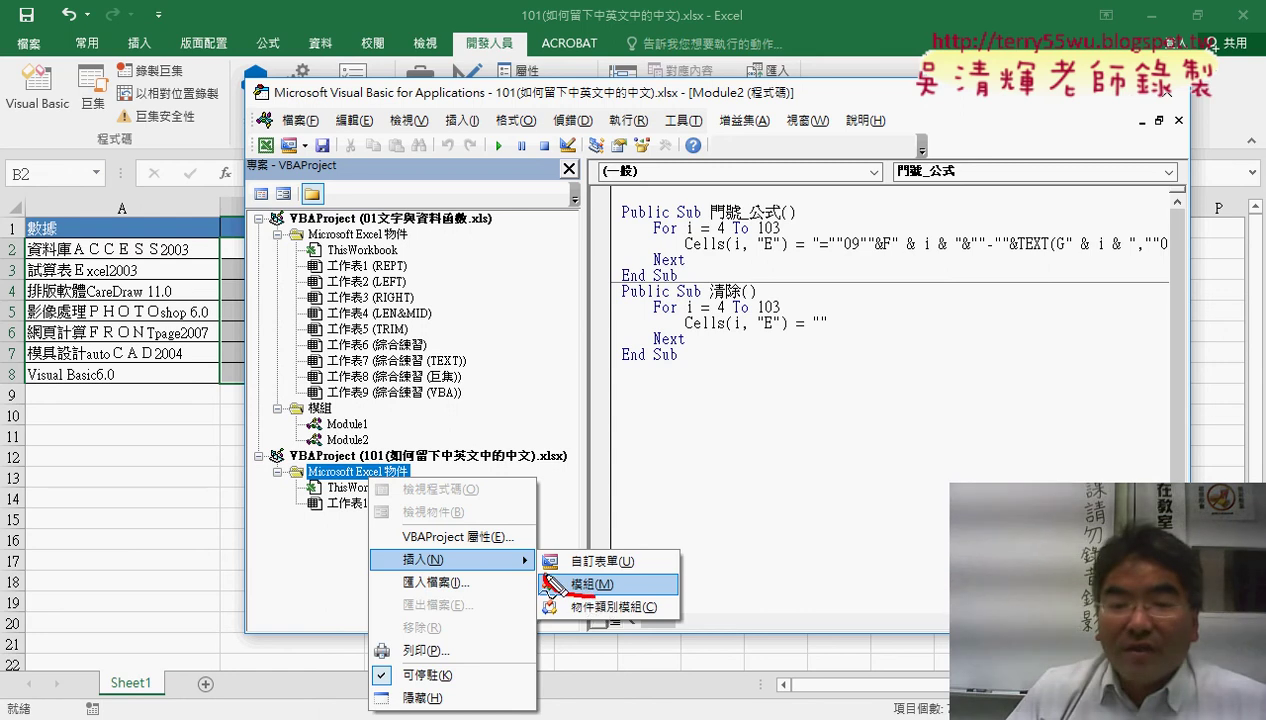
drag(483, 468, 517, 486)
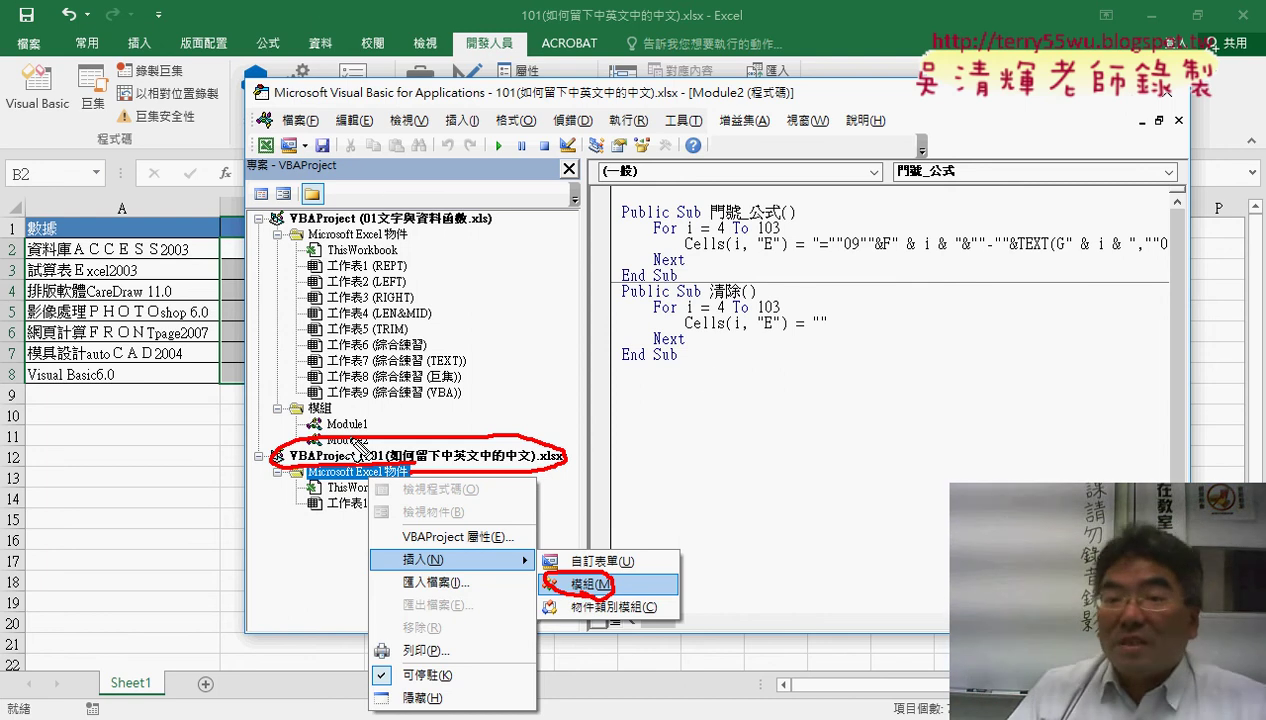
mouse_move(765, 482)
mouse_down()
mouse_move(808, 440)
mouse_move(731, 499)
mouse_up()
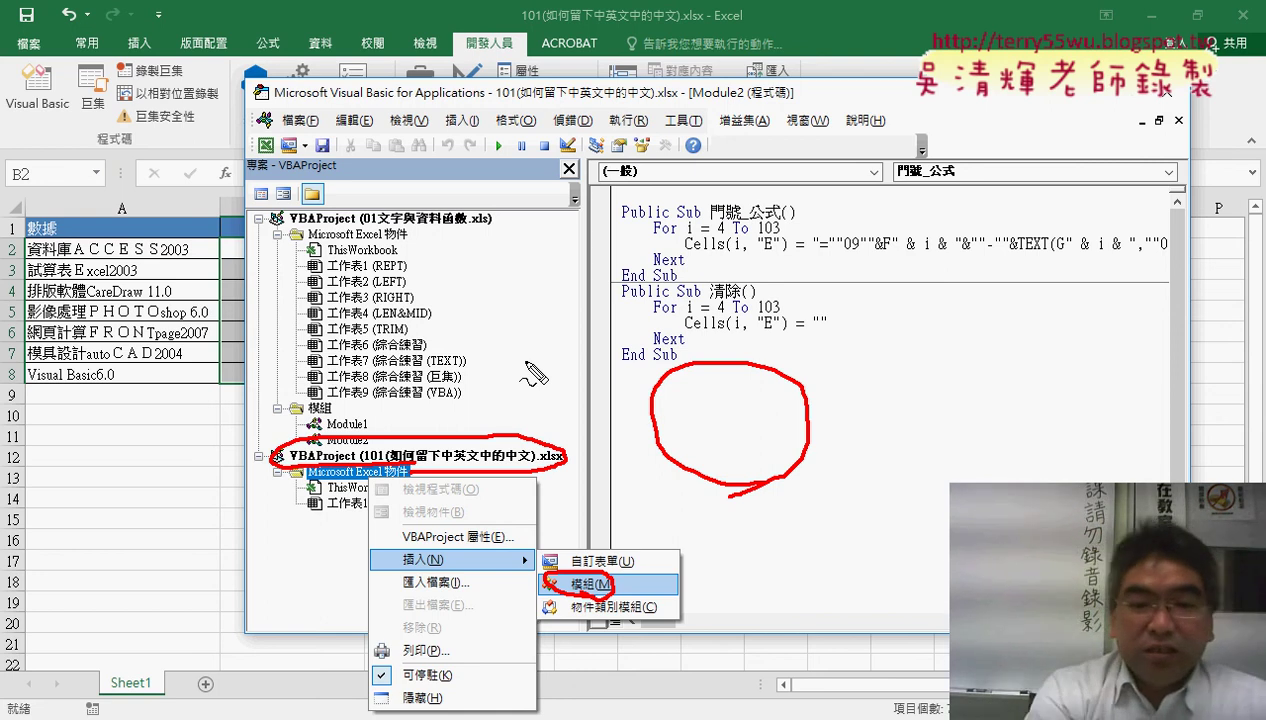
key(Escape)
click(405, 456)
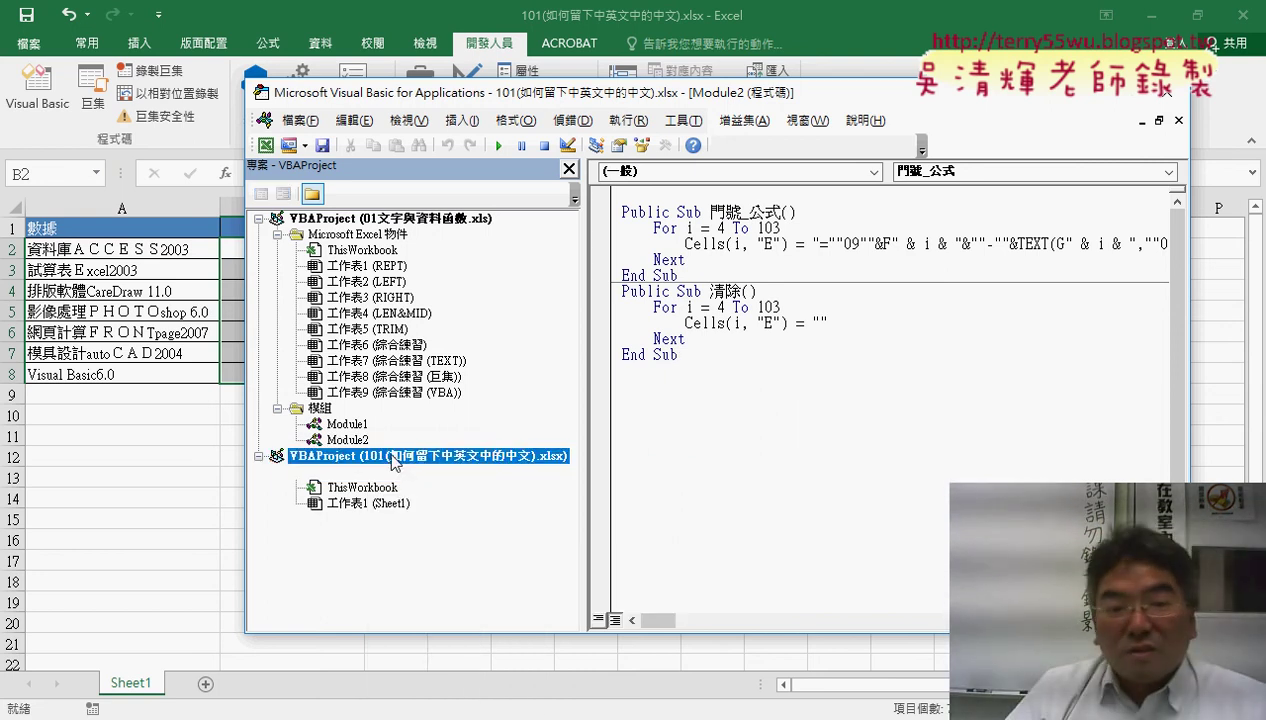
click(382, 471)
click(419, 457)
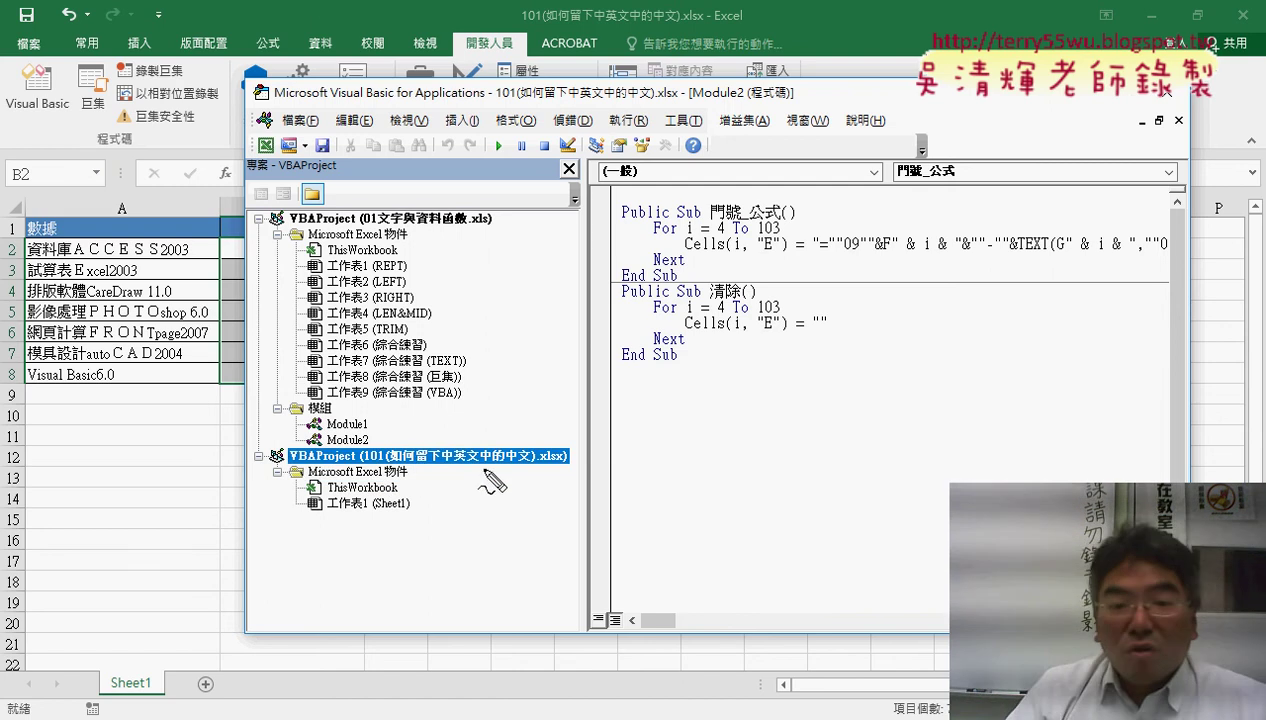
drag(531, 464, 366, 470)
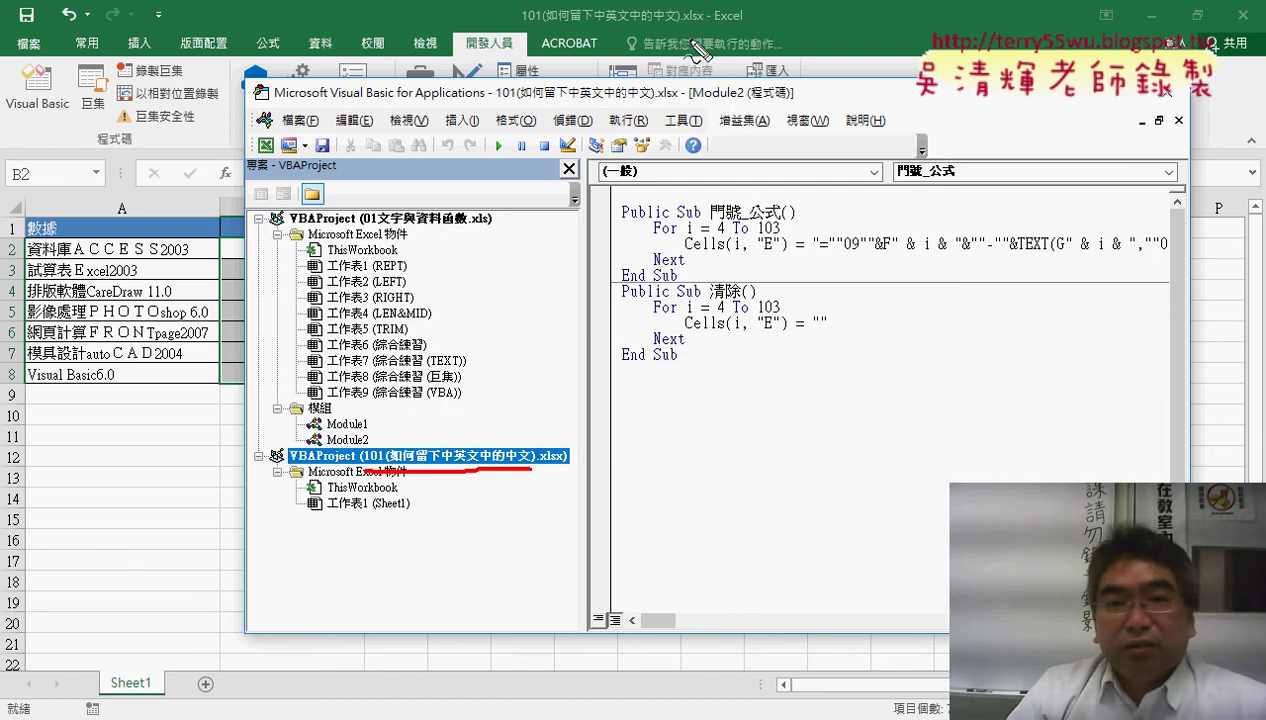
drag(690, 27, 524, 28)
drag(490, 229, 360, 236)
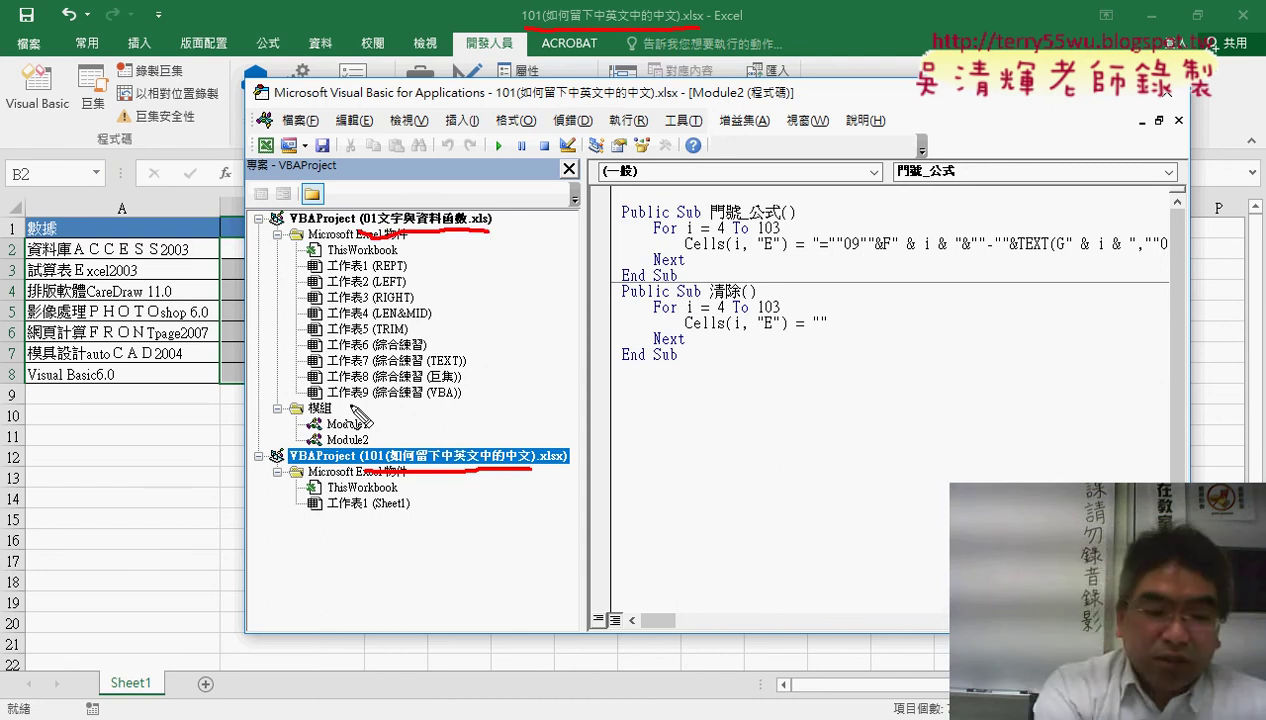
key(Escape)
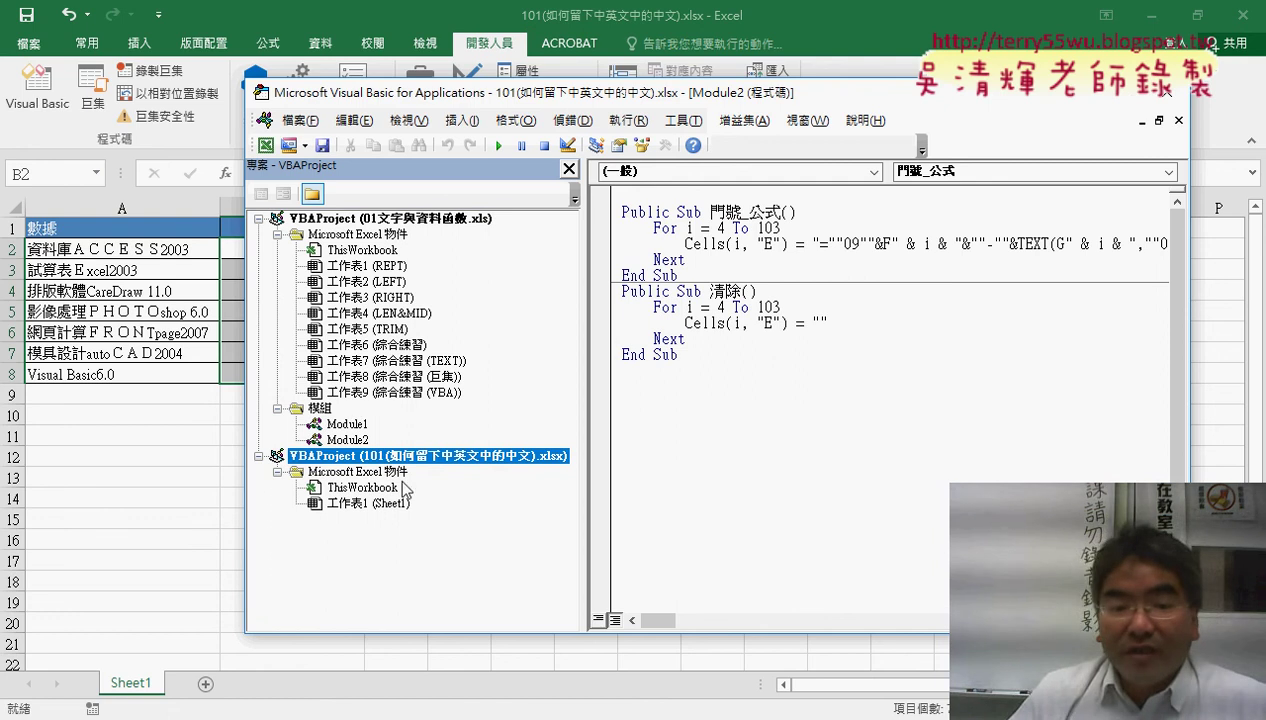
Step: Insert a new Module1 into the 101 workbook's project, then dismiss the Properties pane
right_click(370, 487)
mouse_move(460, 567)
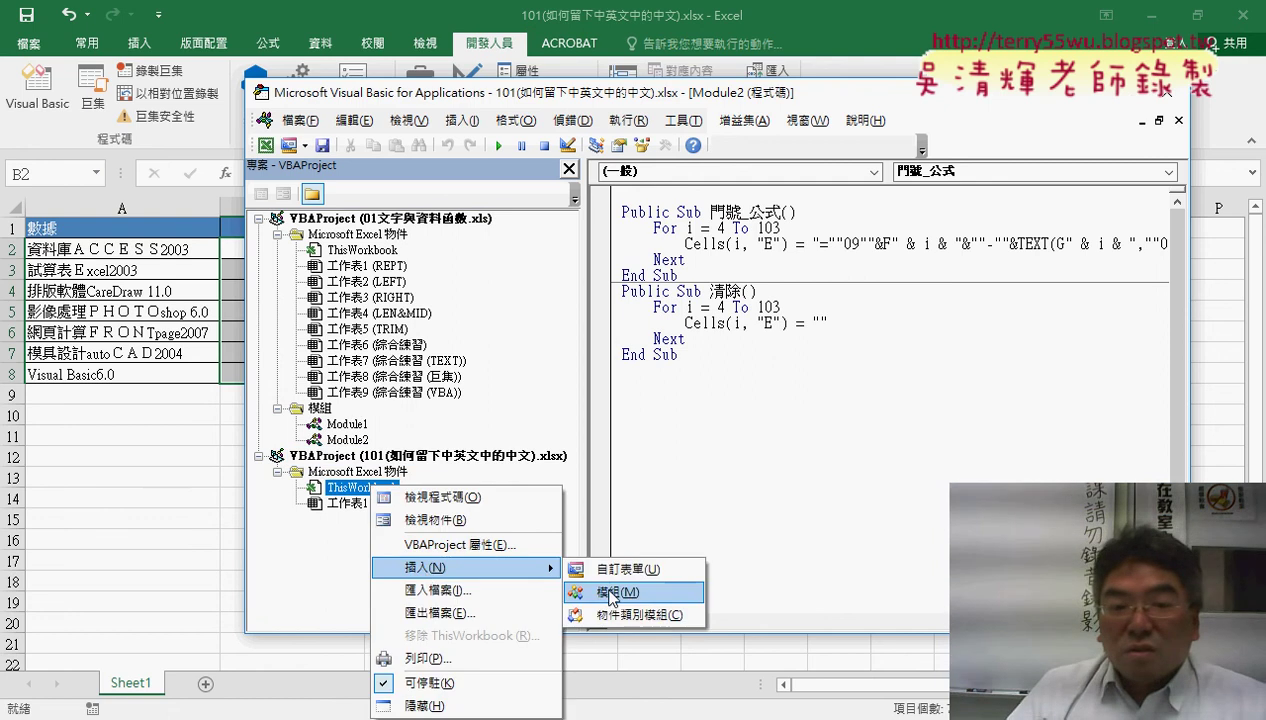
click(611, 592)
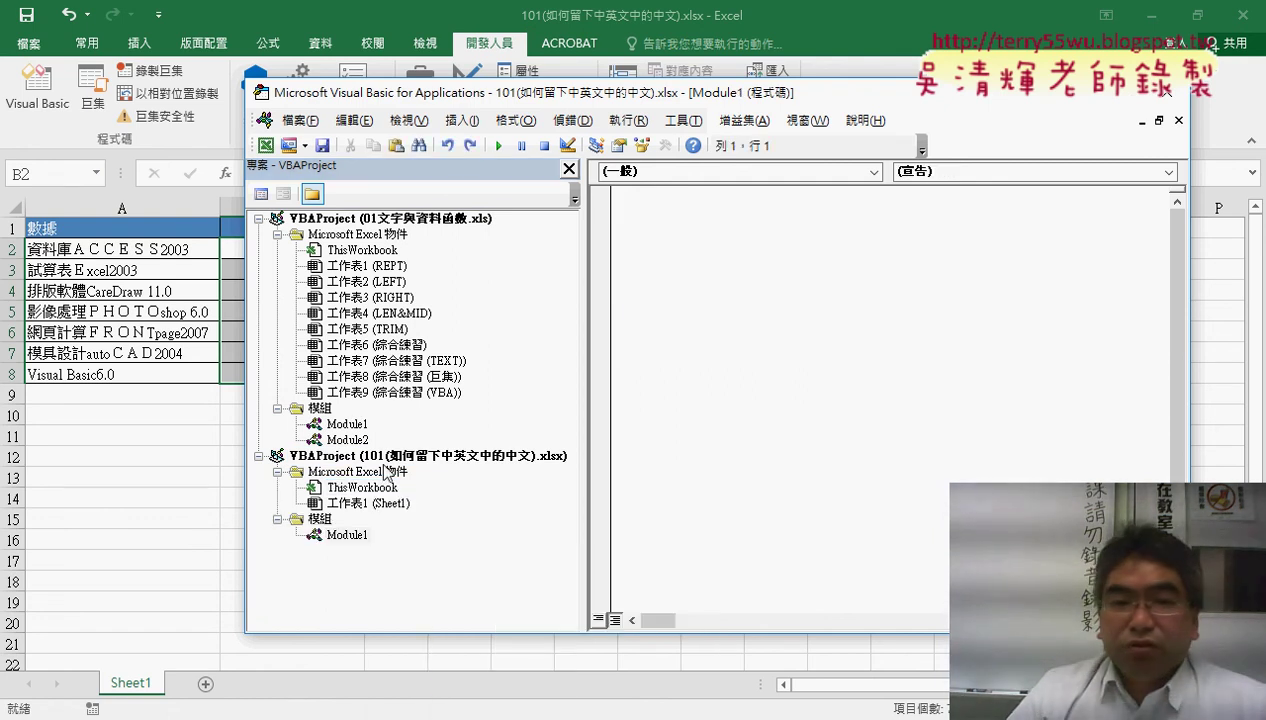
click(420, 121)
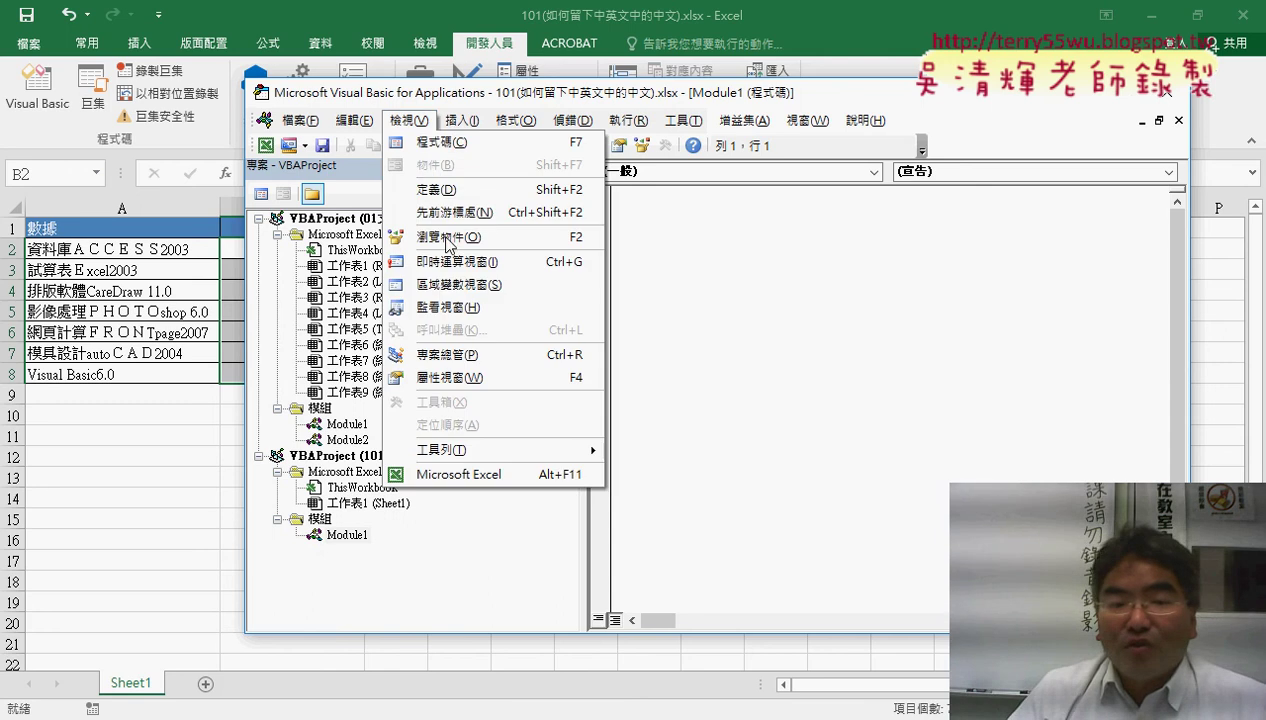
click(444, 376)
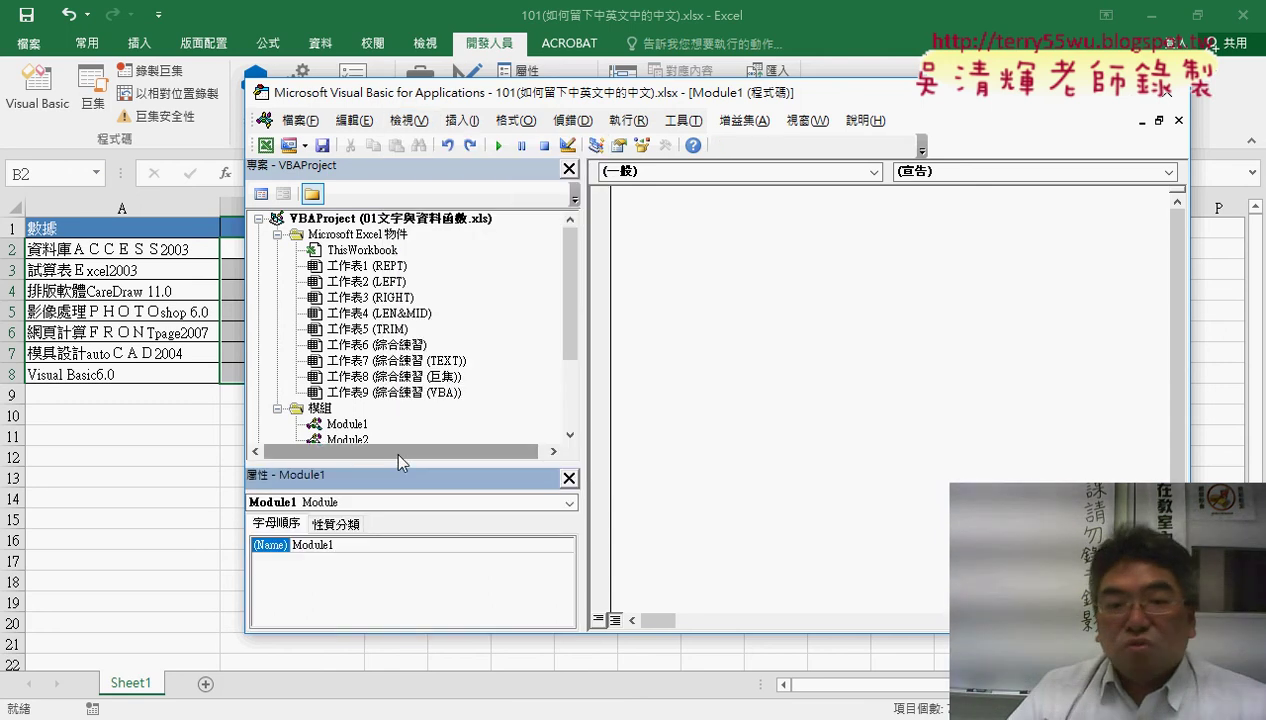
drag(398, 463, 408, 336)
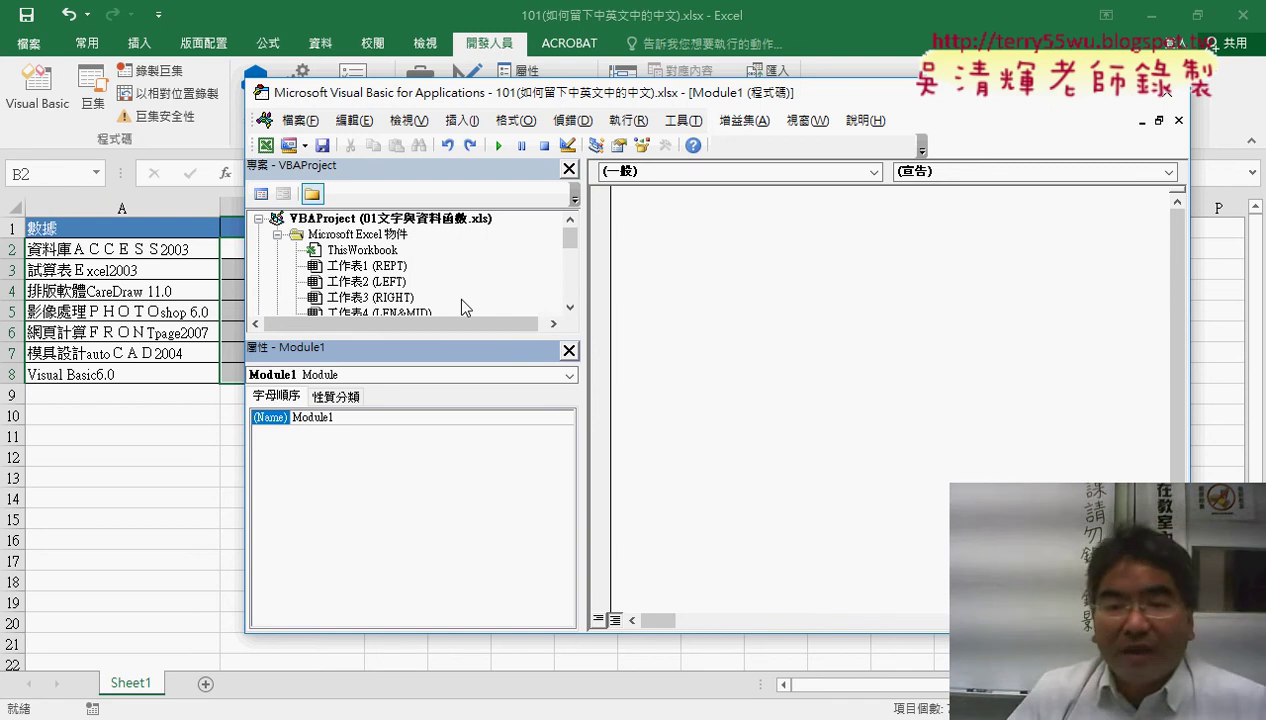
click(568, 350)
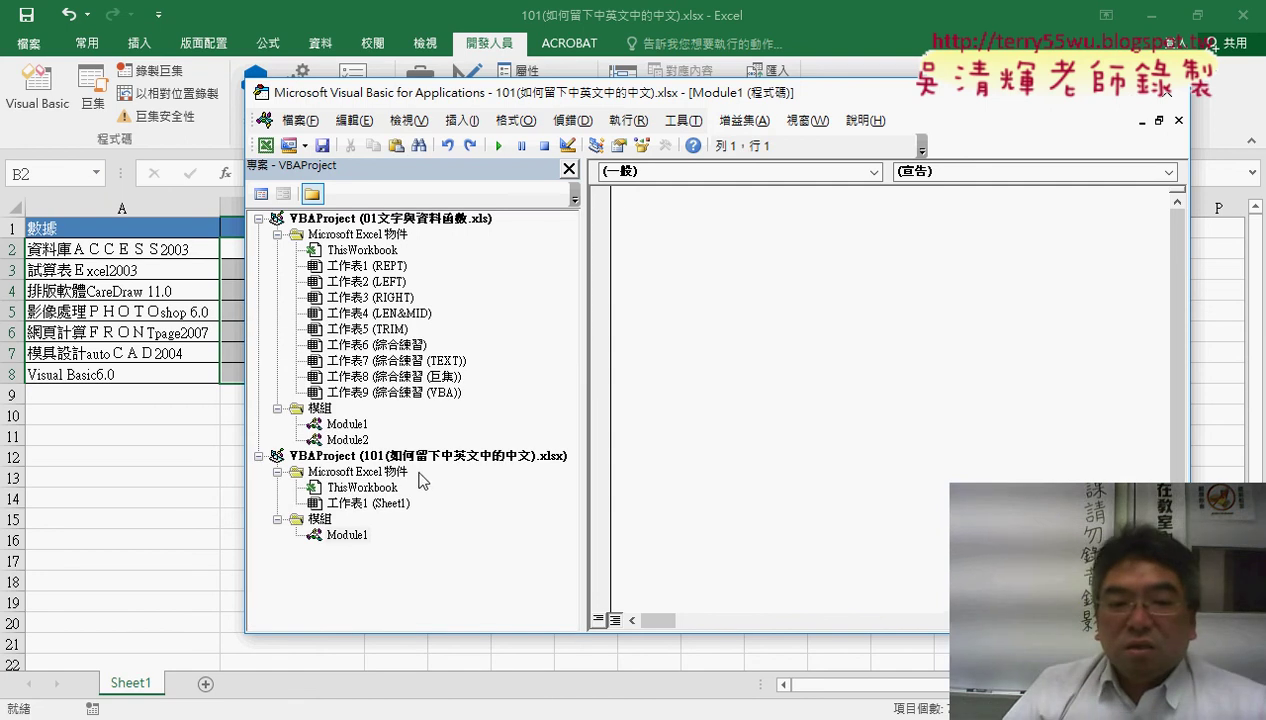
Step: Copy Module2's macro code into the empty Module1 of the 101 workbook
double_click(353, 535)
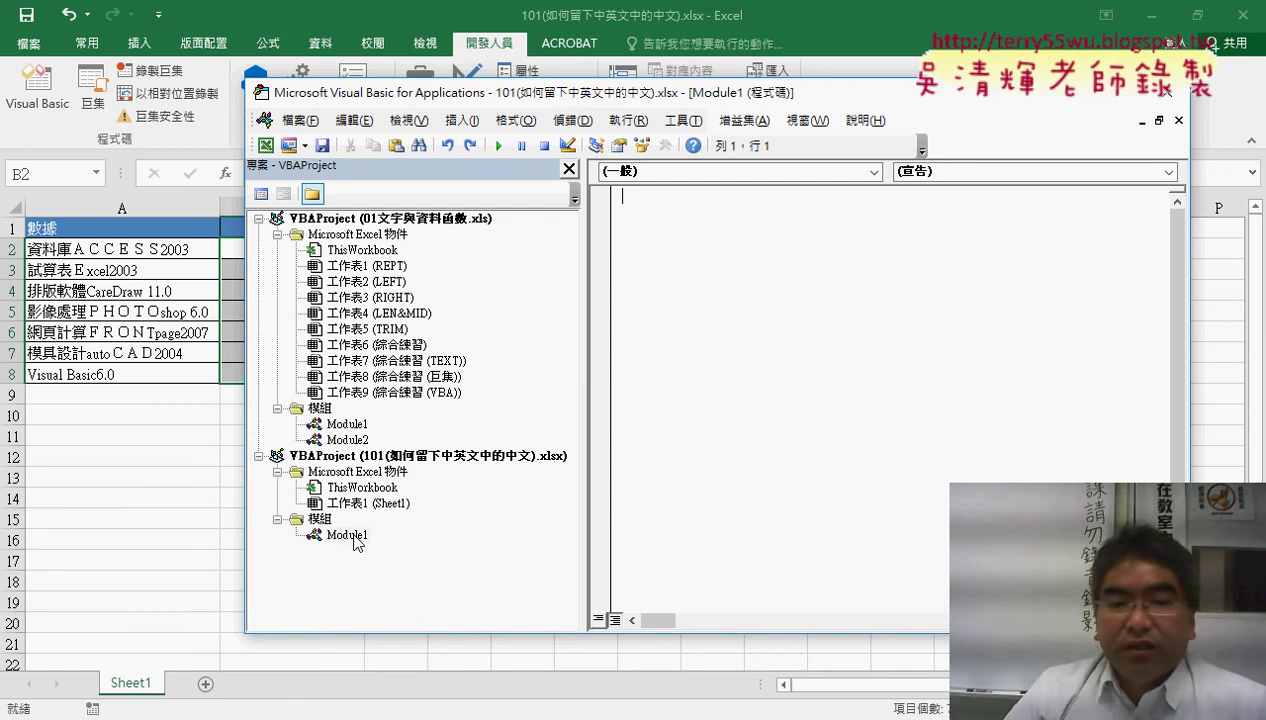
double_click(346, 439)
key(ctrl+a)
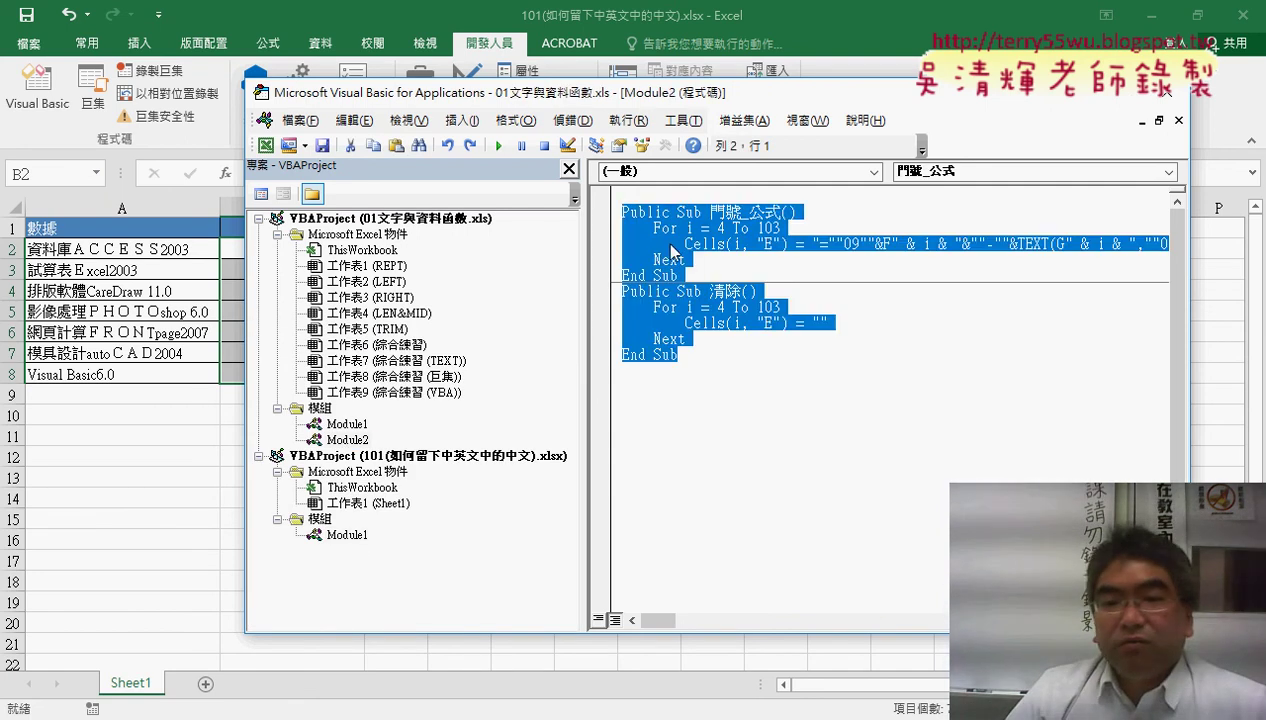
right_click(663, 241)
click(703, 280)
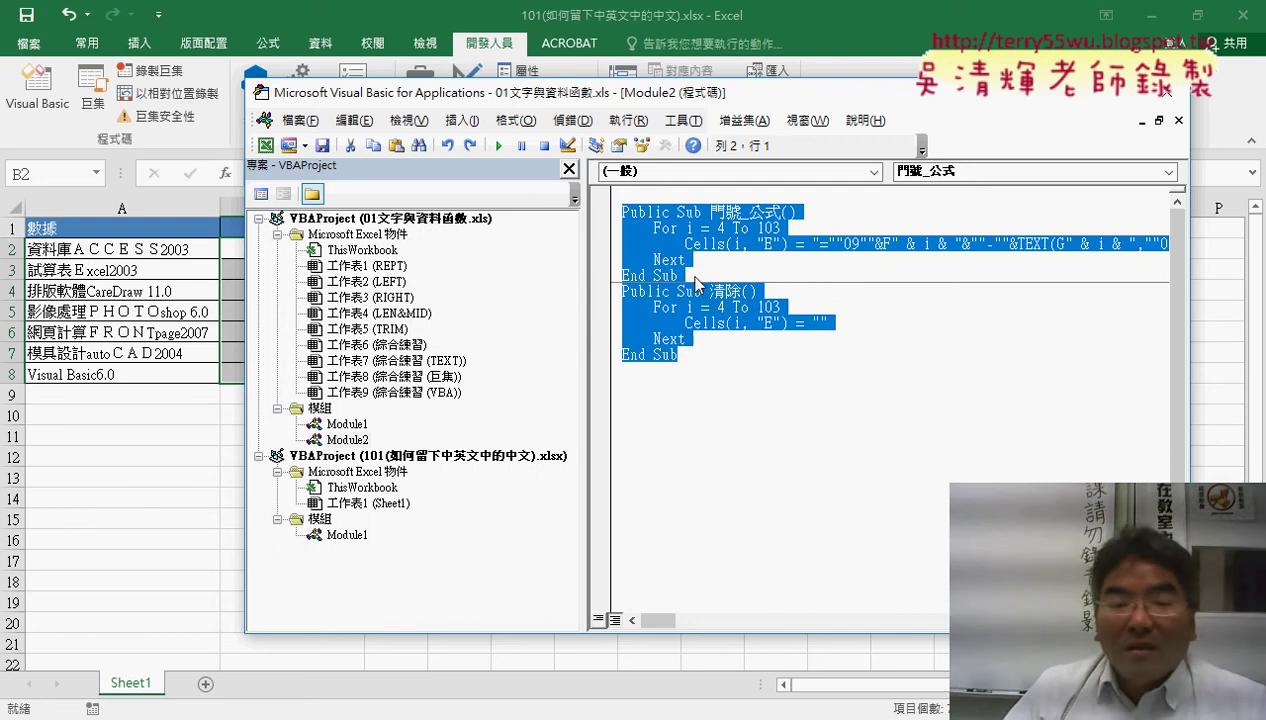
double_click(353, 535)
right_click(725, 271)
click(770, 345)
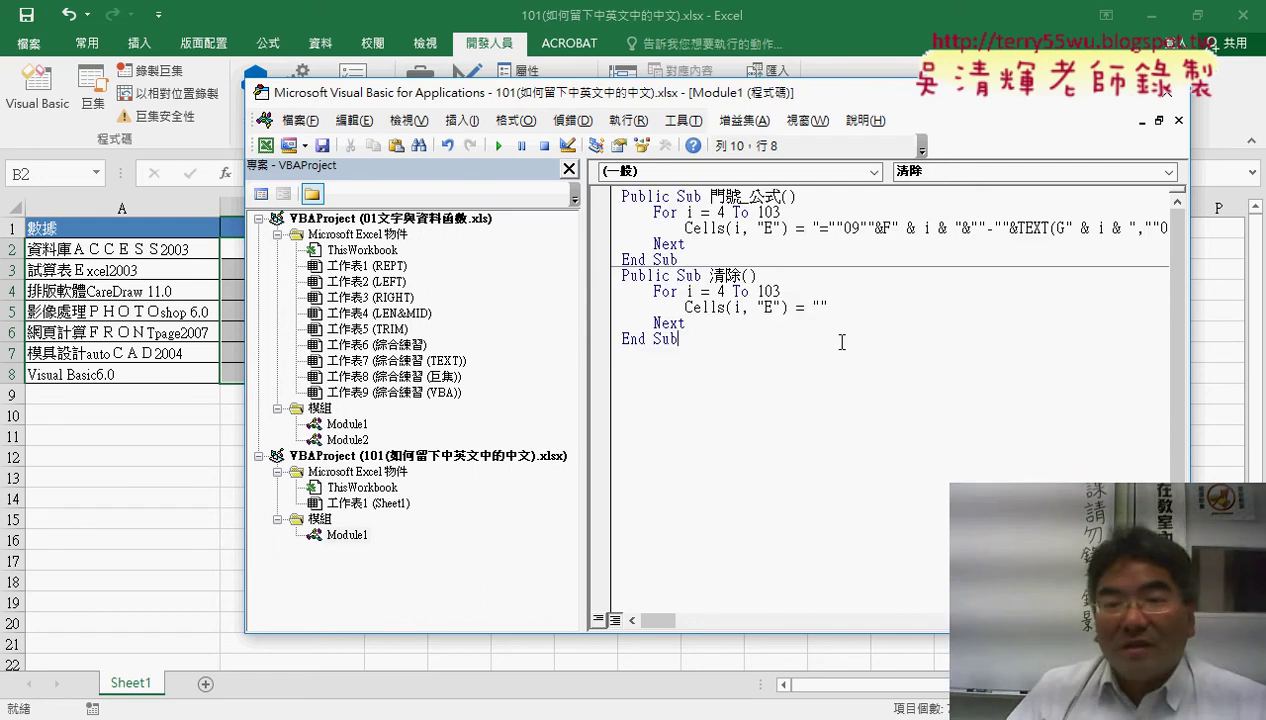
drag(742, 102, 917, 120)
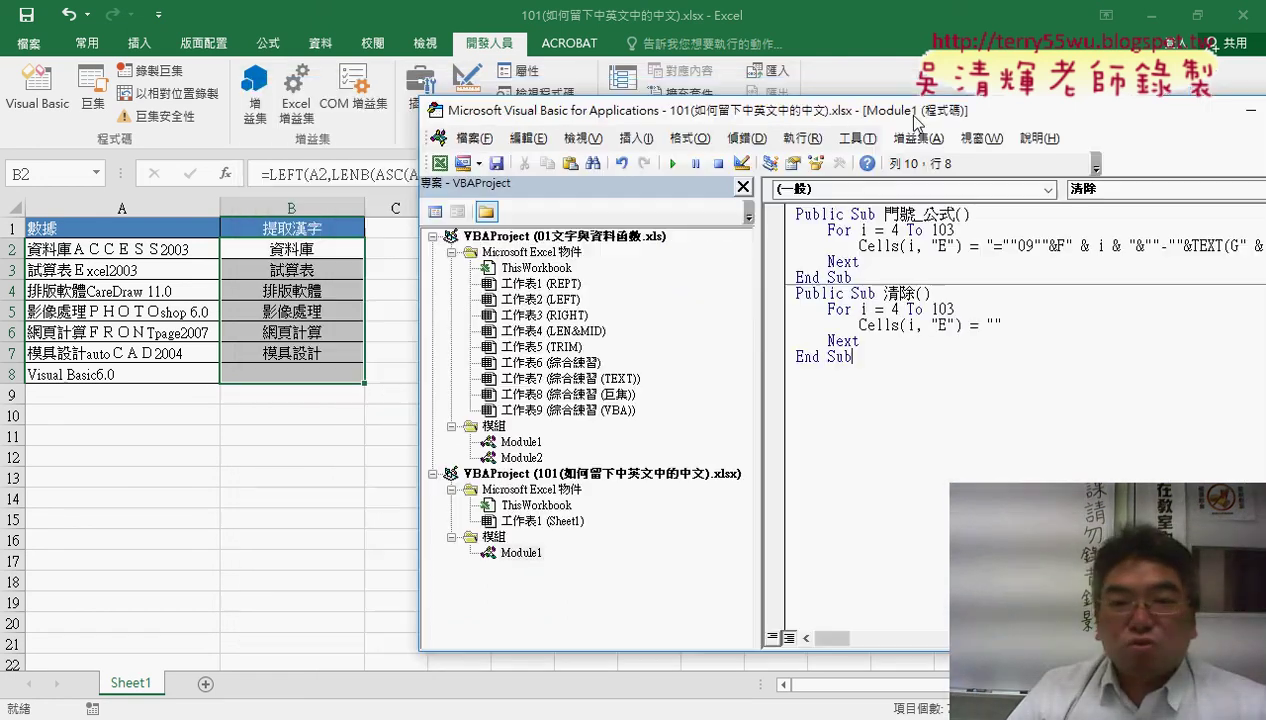
Step: Rename the 門號_公式 macro to 中文_公式
click(903, 214)
double_click(903, 214)
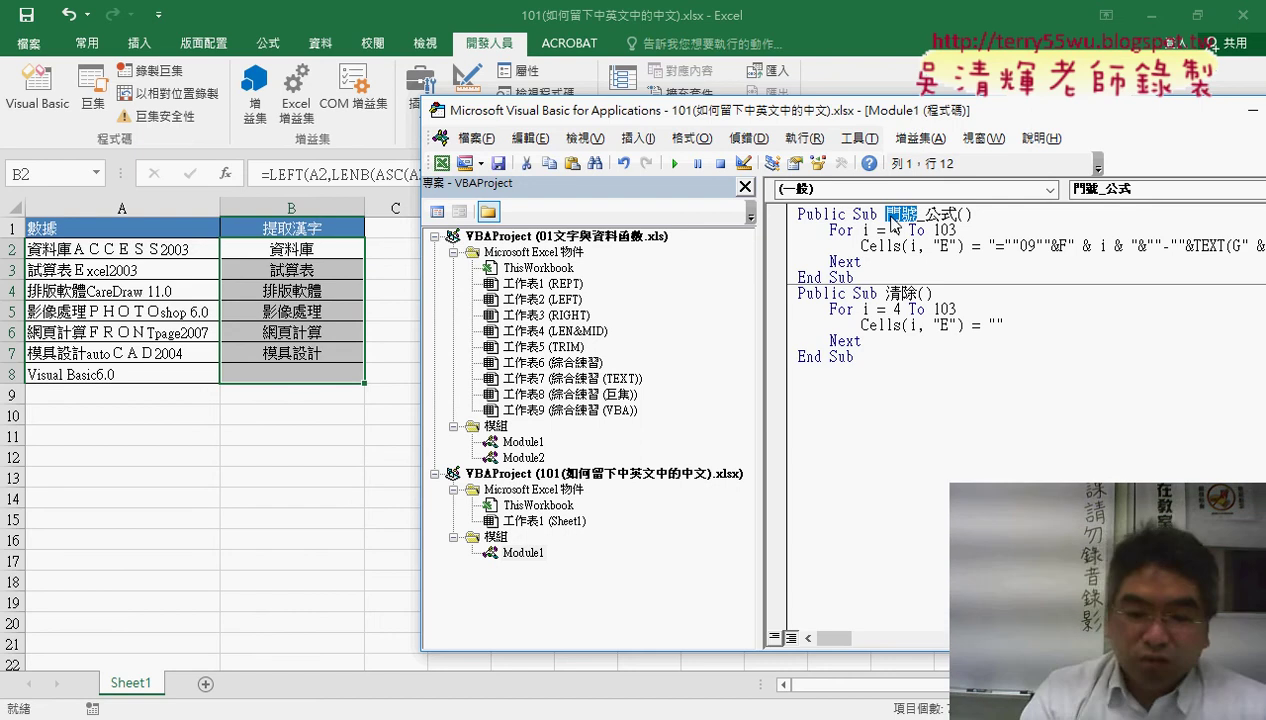
text(,)
text(出)
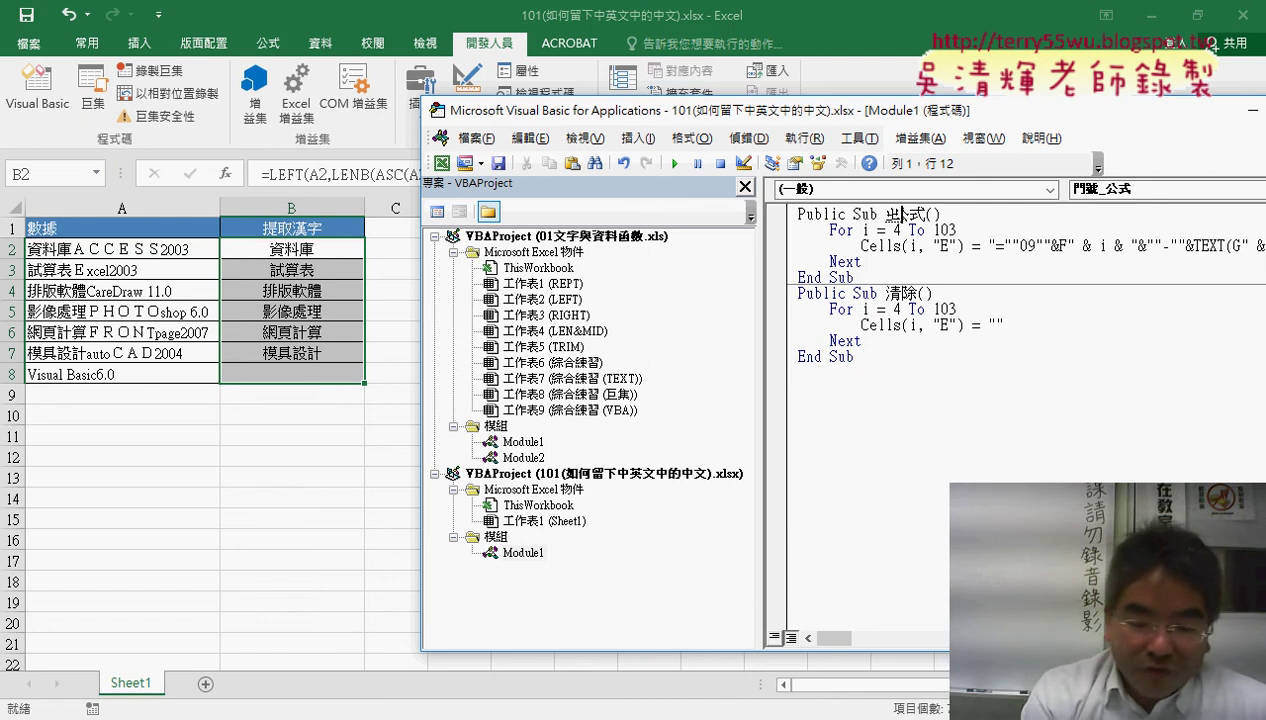
text(中)
text(文)
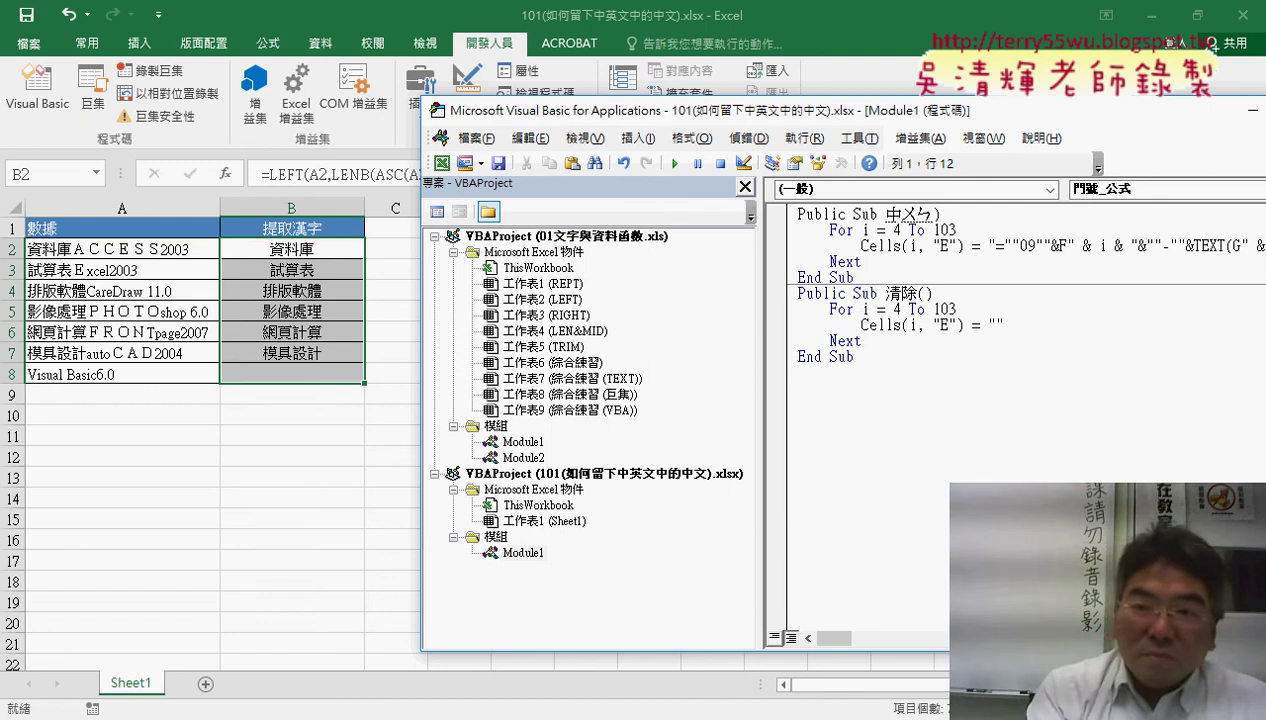
key(Return)
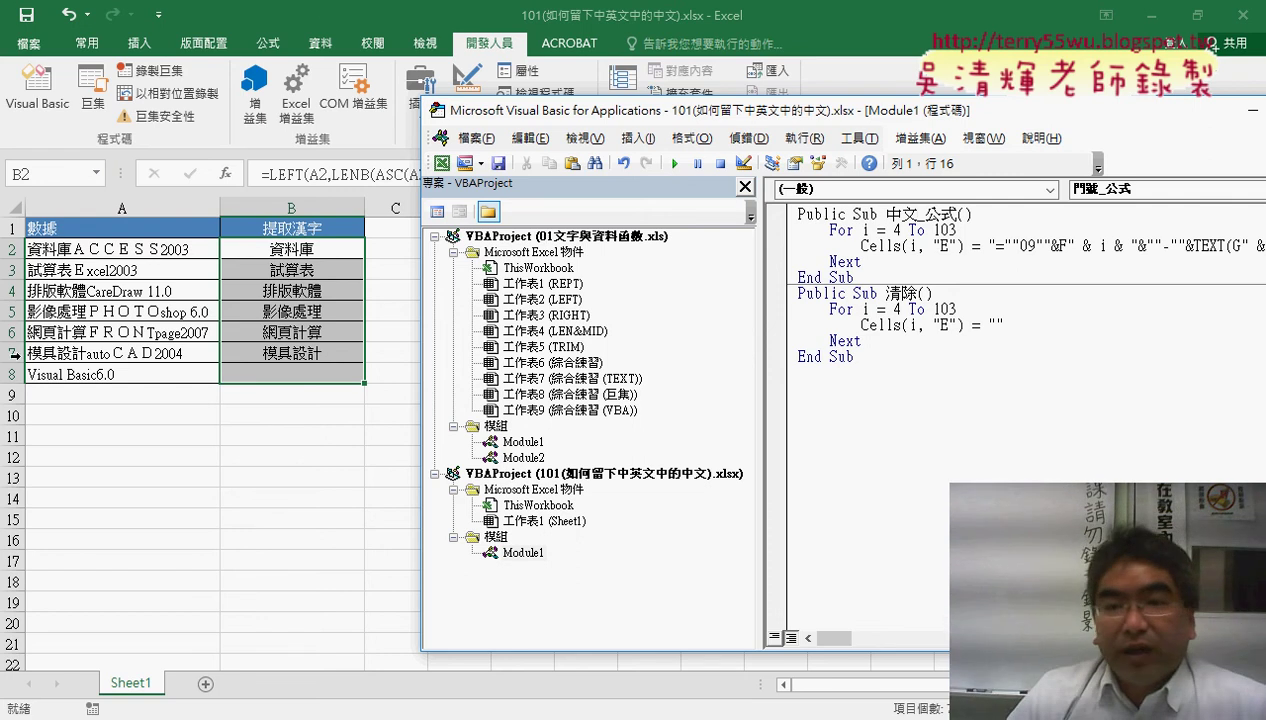
Step: Change the loop to 2 To 8, column E to B, and delete the old formula string
double_click(895, 230)
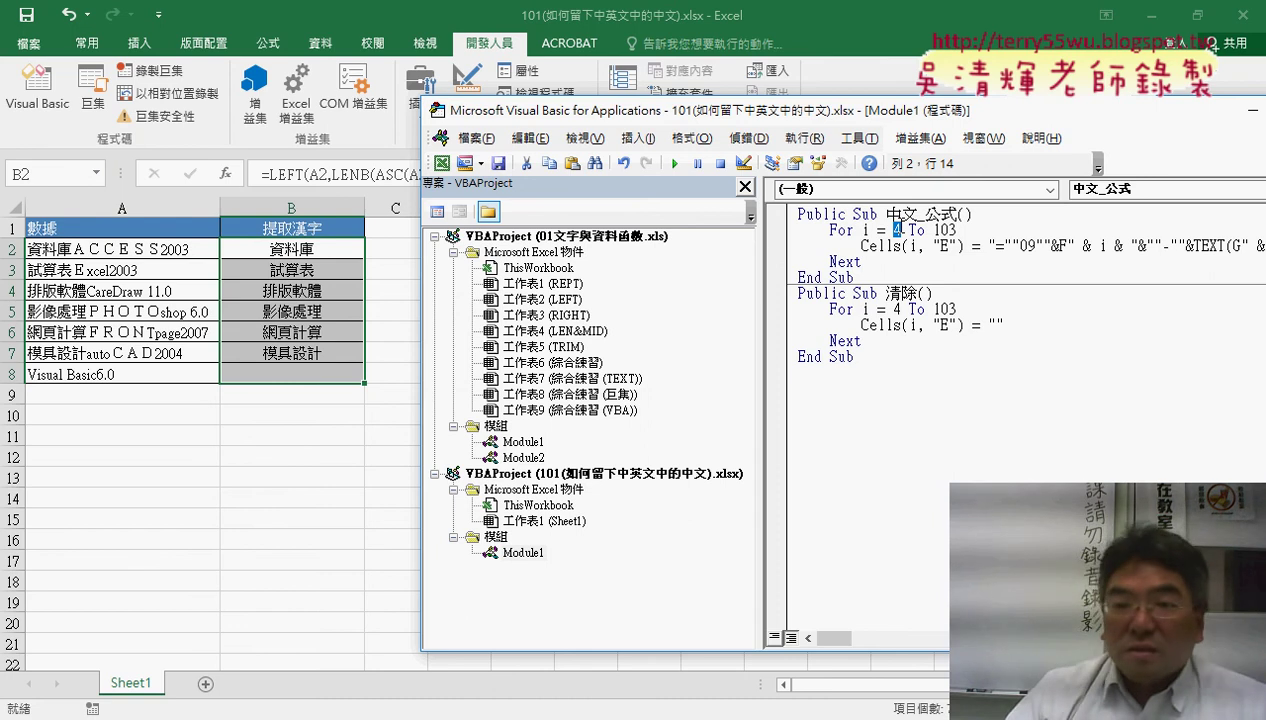
text(2)
drag(936, 230, 951, 230)
text(8)
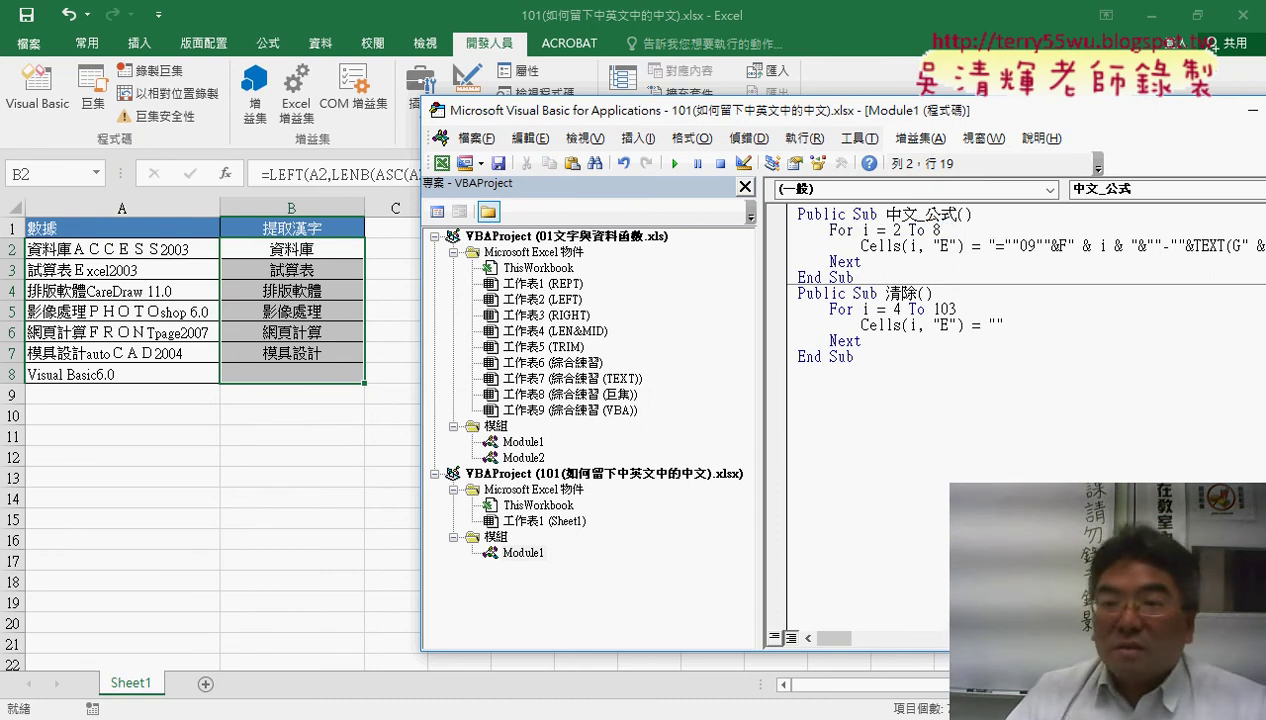
double_click(946, 246)
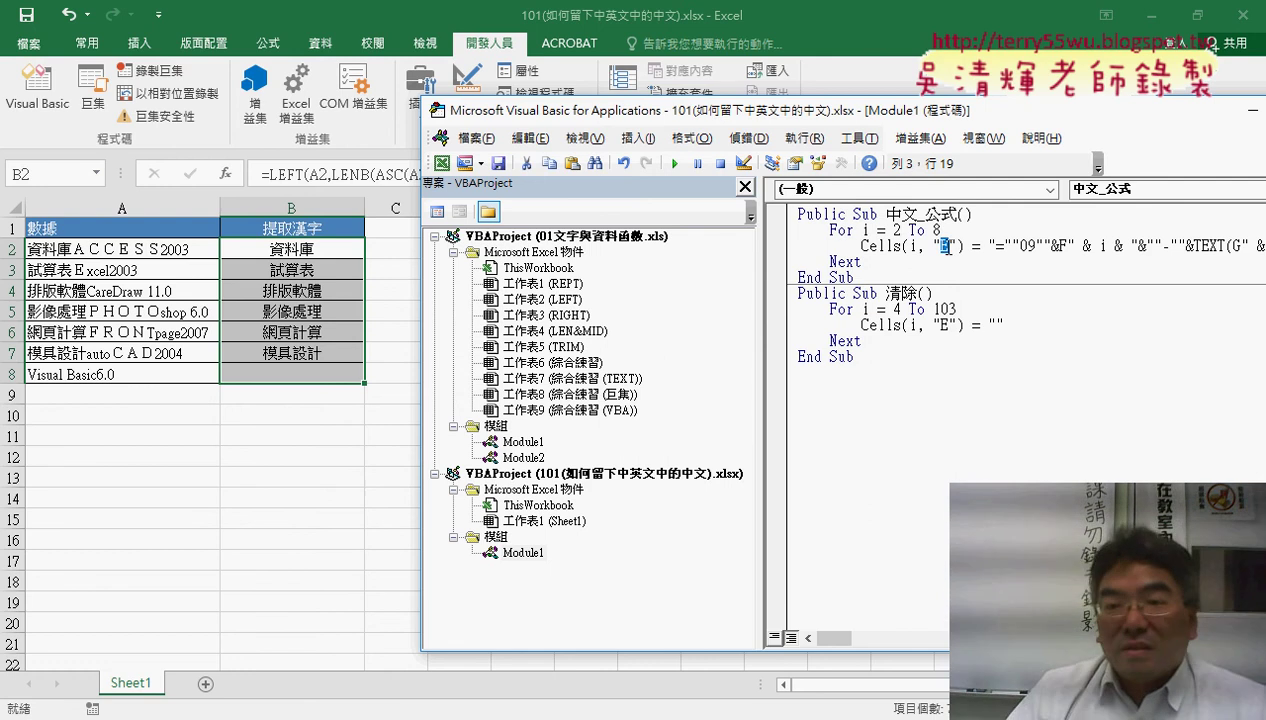
text(B)
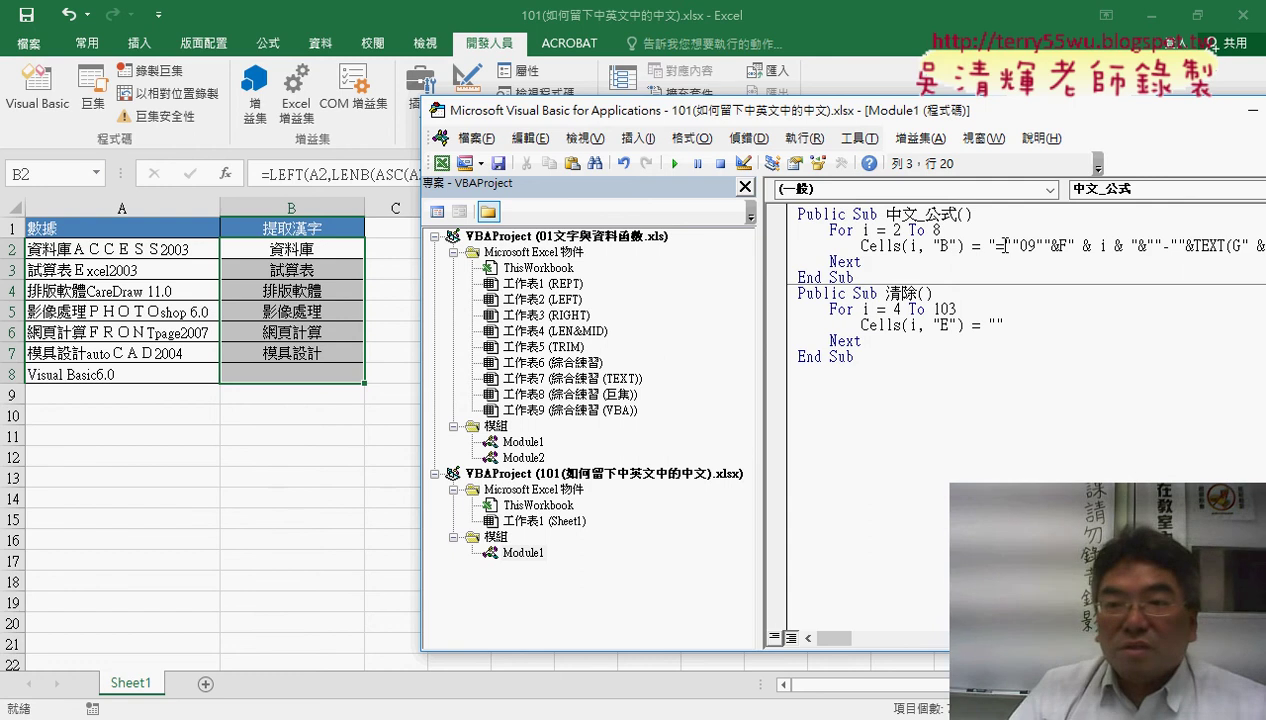
drag(993, 112, 659, 100)
drag(666, 229, 870, 233)
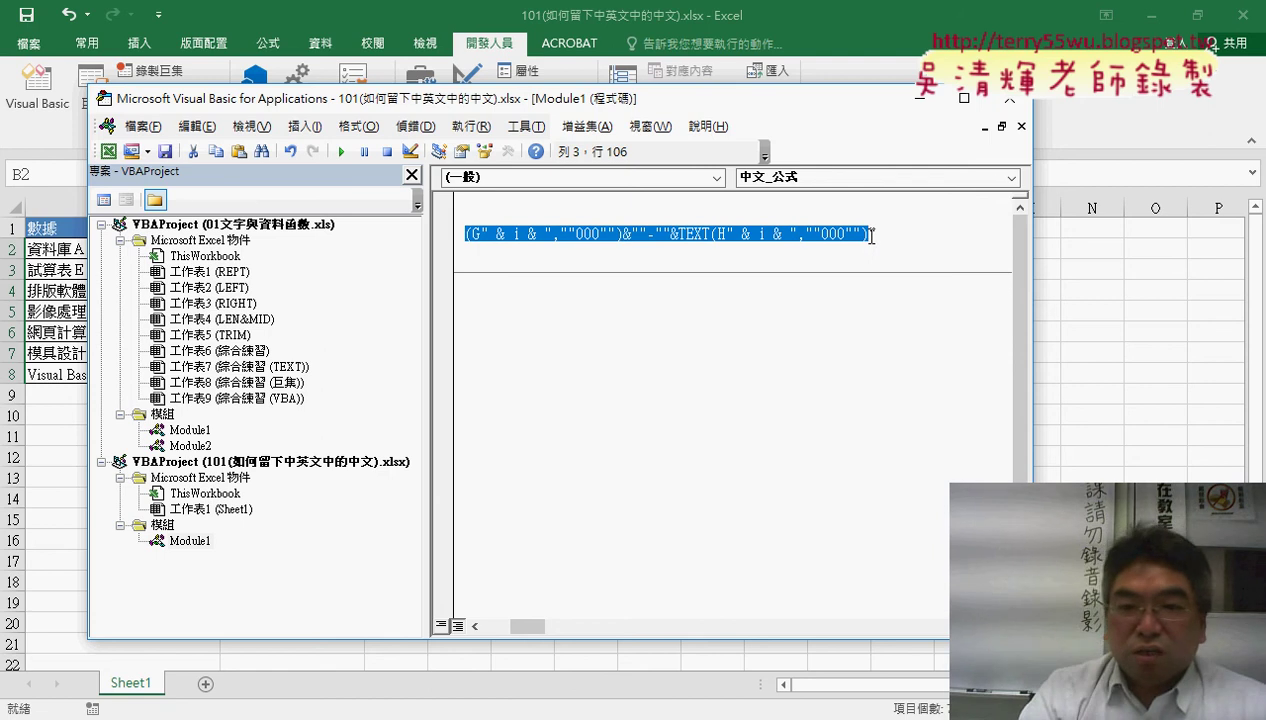
key(Delete)
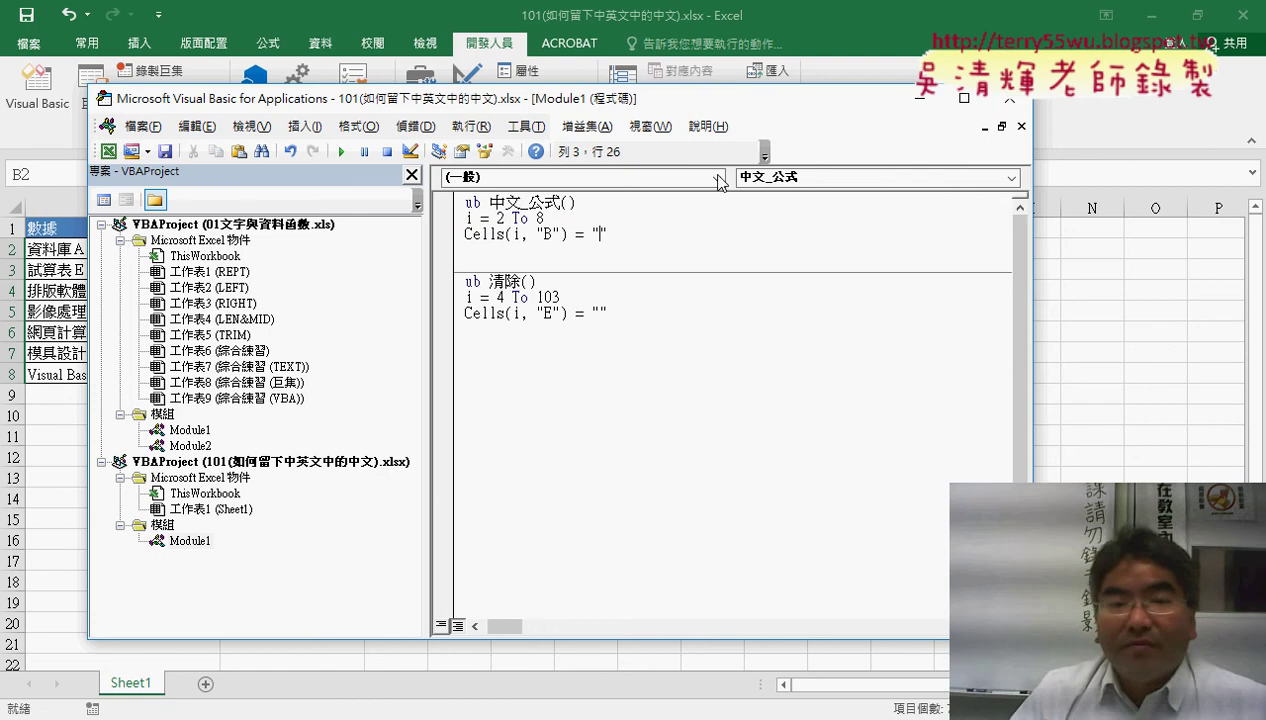
drag(656, 97, 896, 100)
Step: Paste B2's =LEFT(A2,LENB(ASC(A2))-LEN(ASC(A2))) formula between the quotes in 中文_公式
click(285, 245)
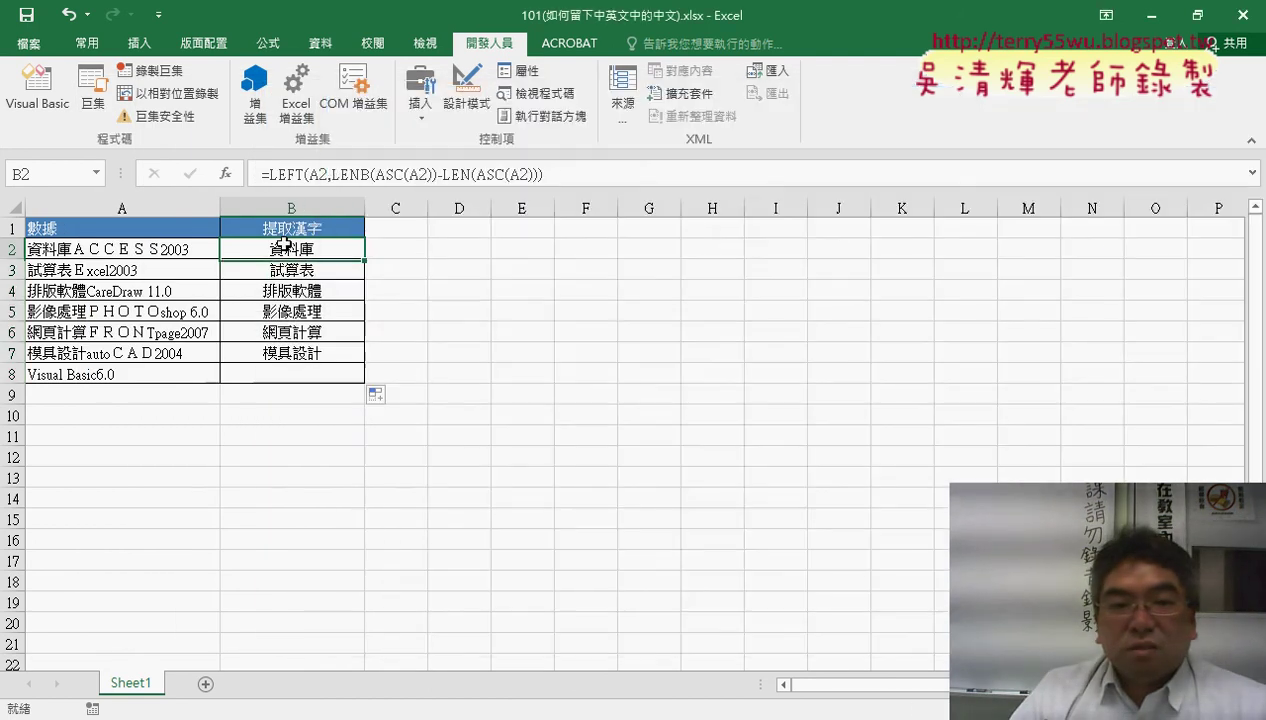
drag(548, 175, 262, 175)
right_click(327, 178)
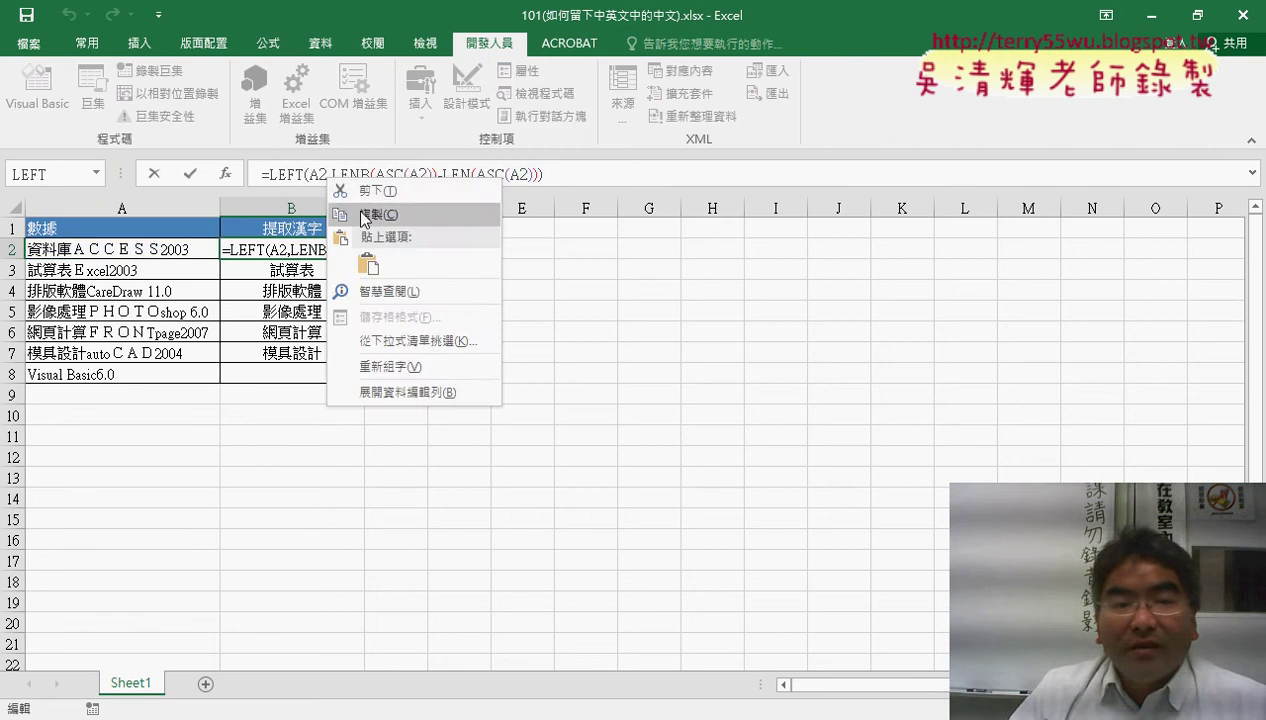
click(362, 210)
click(155, 176)
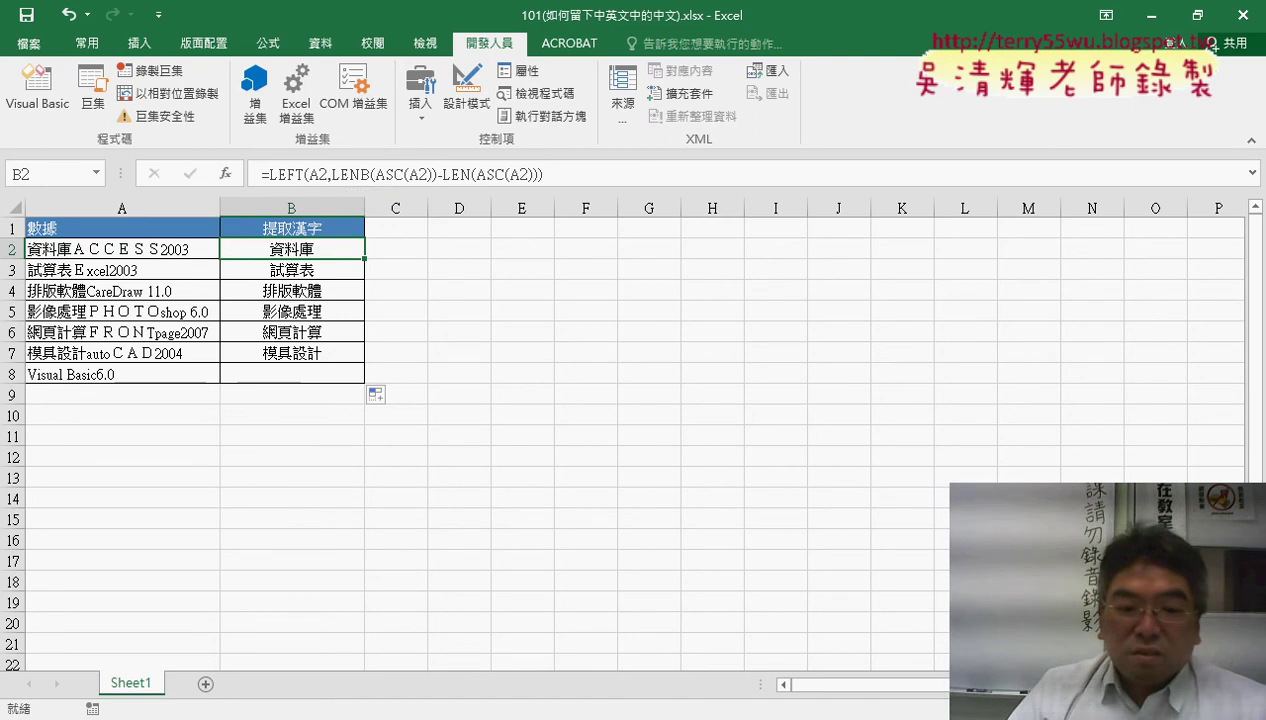
click(528, 640)
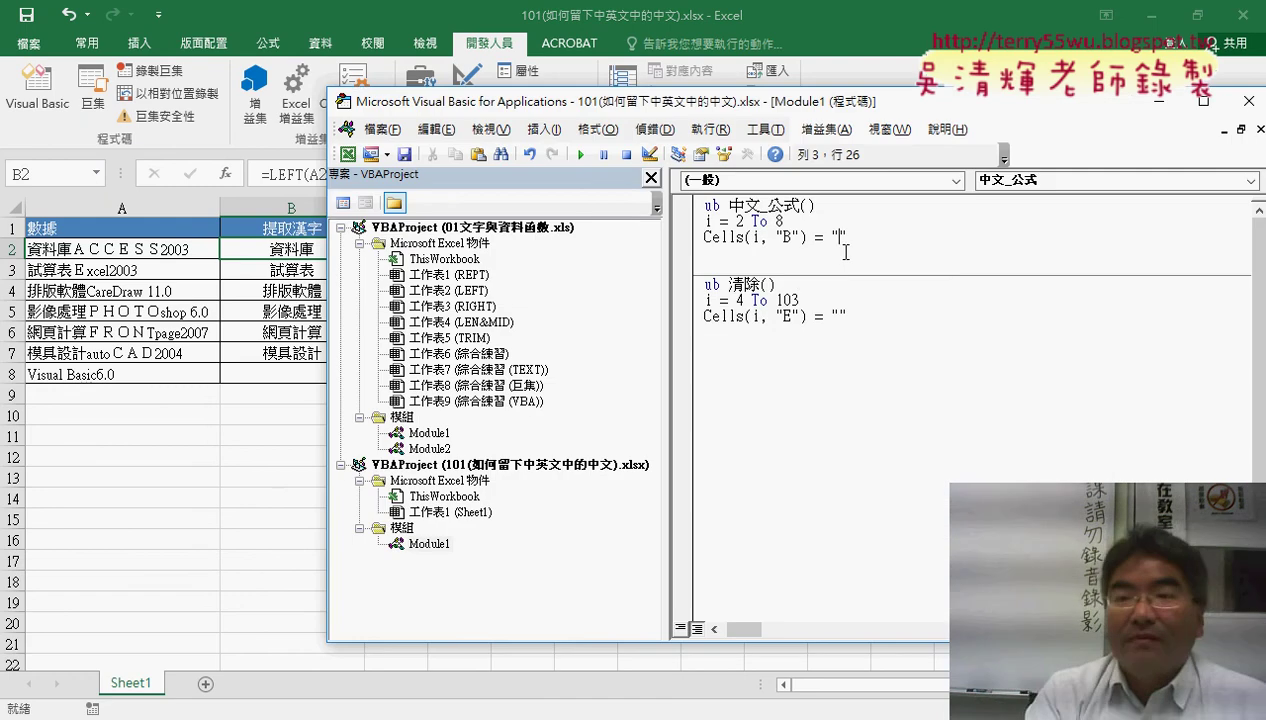
key(ctrl+v)
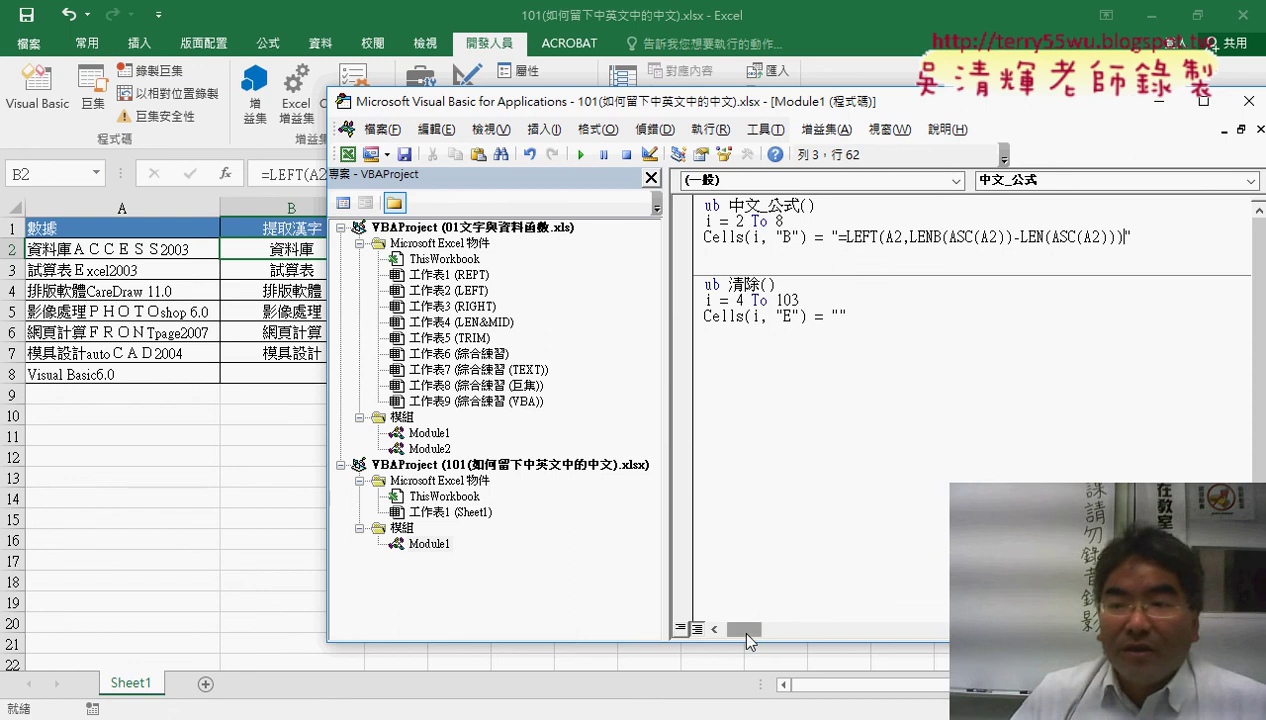
Step: Change the 清除 macro's column from E to B
drag(748, 632, 700, 630)
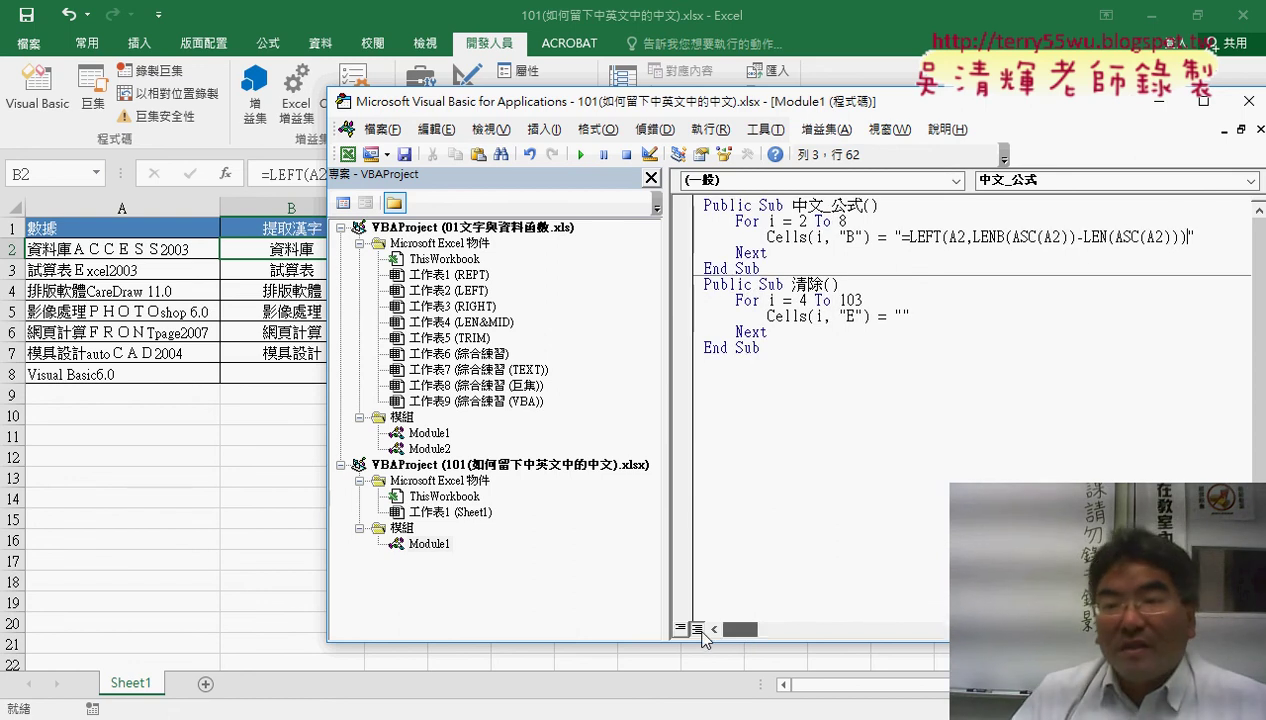
double_click(849, 316)
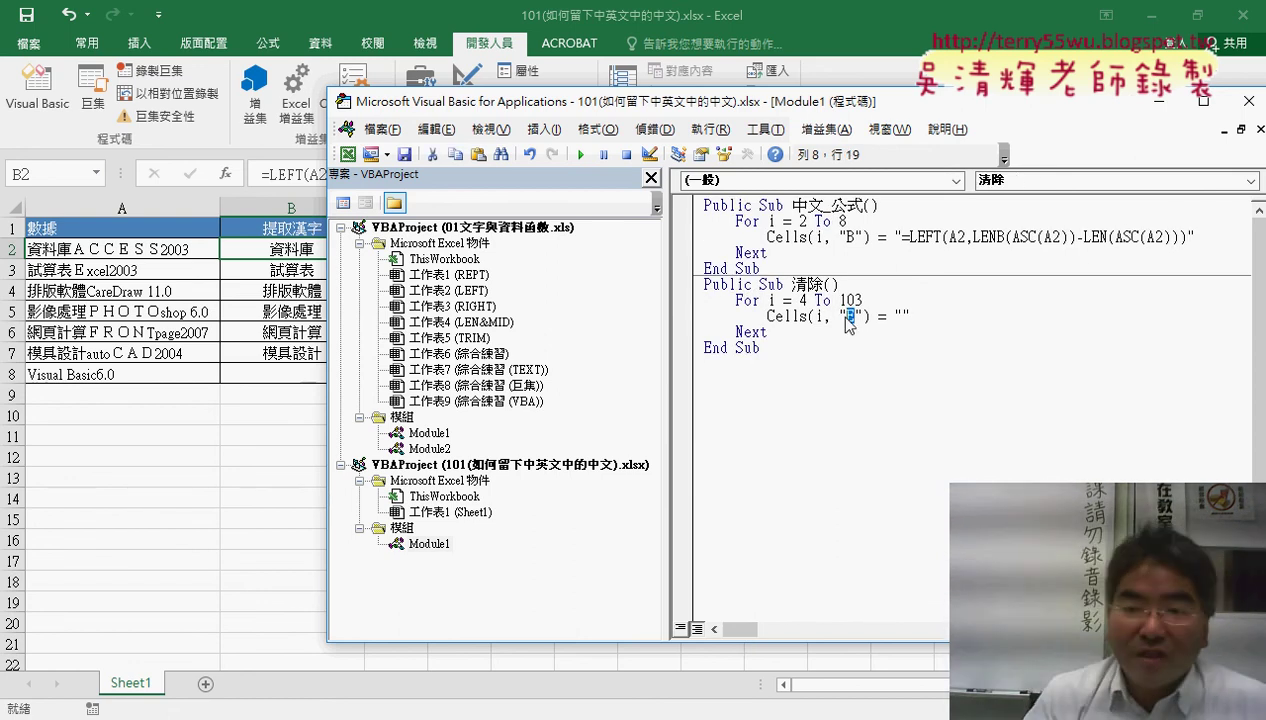
text(B)
click(840, 300)
Step: Set the 清除 macro's loop to run 2 To 8
key(Delete)
key(Delete)
key(Delete)
text(8)
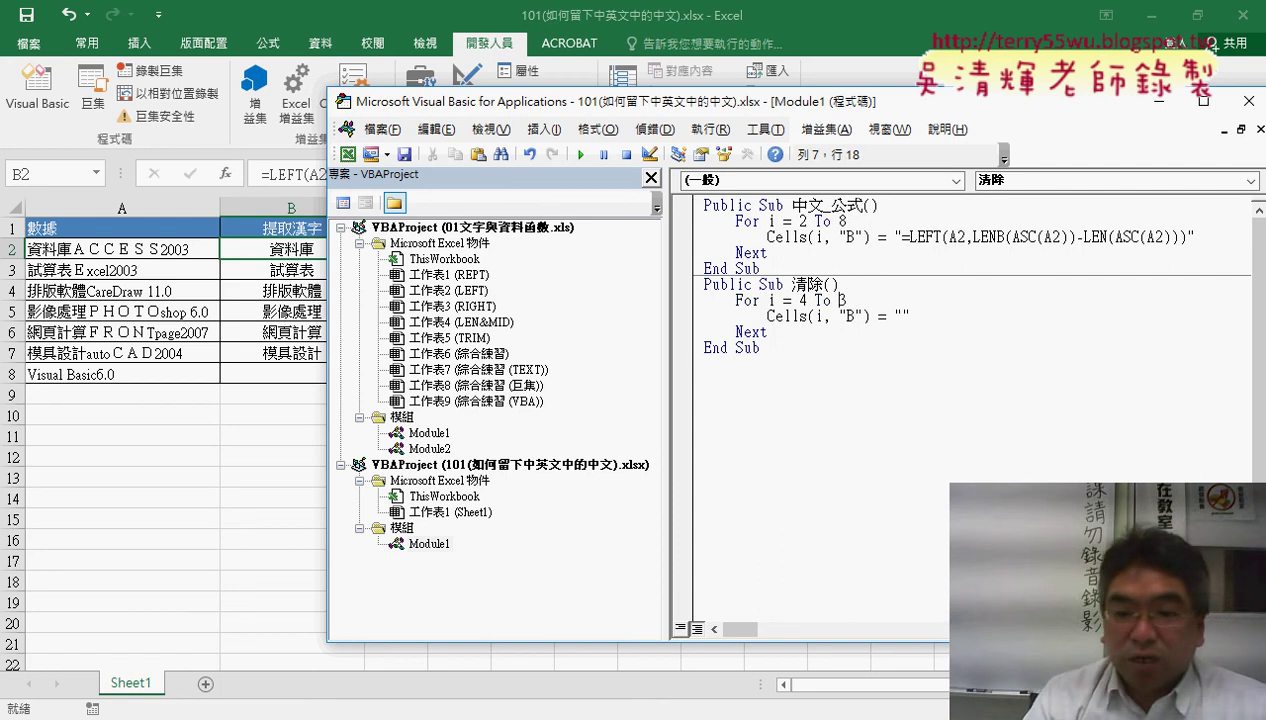
click(836, 300)
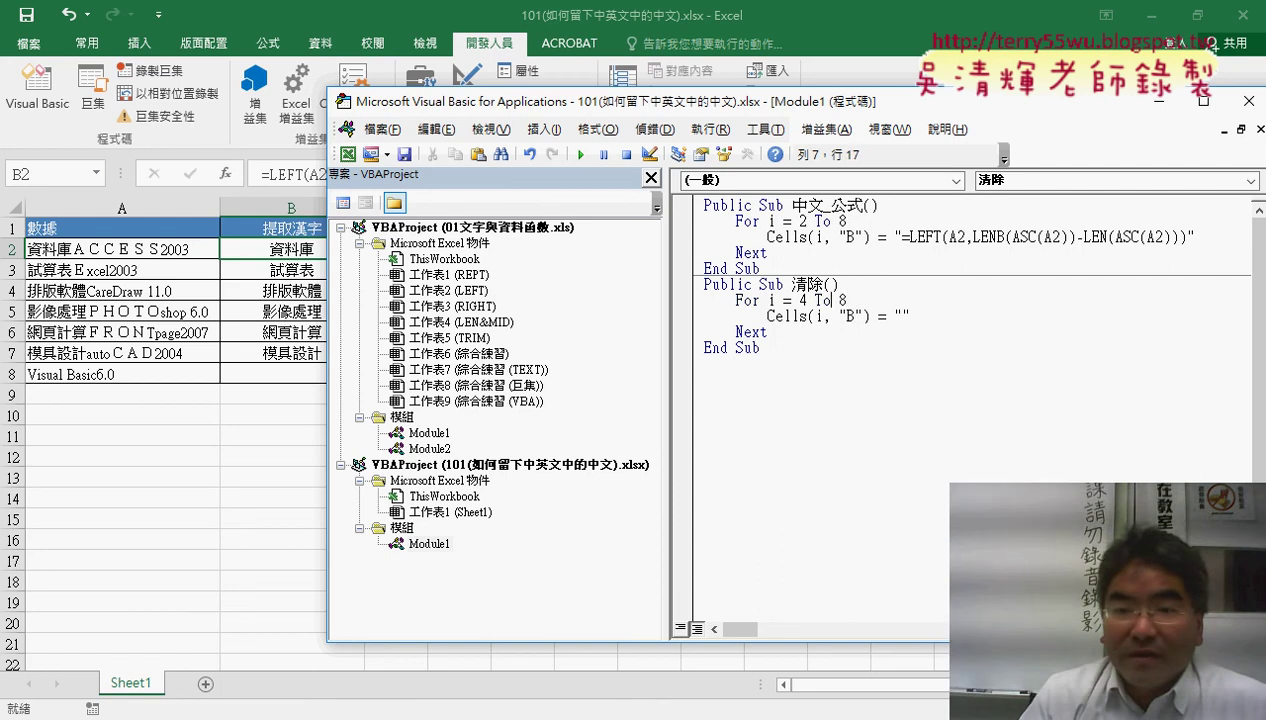
double_click(799, 300)
key(BackSpace)
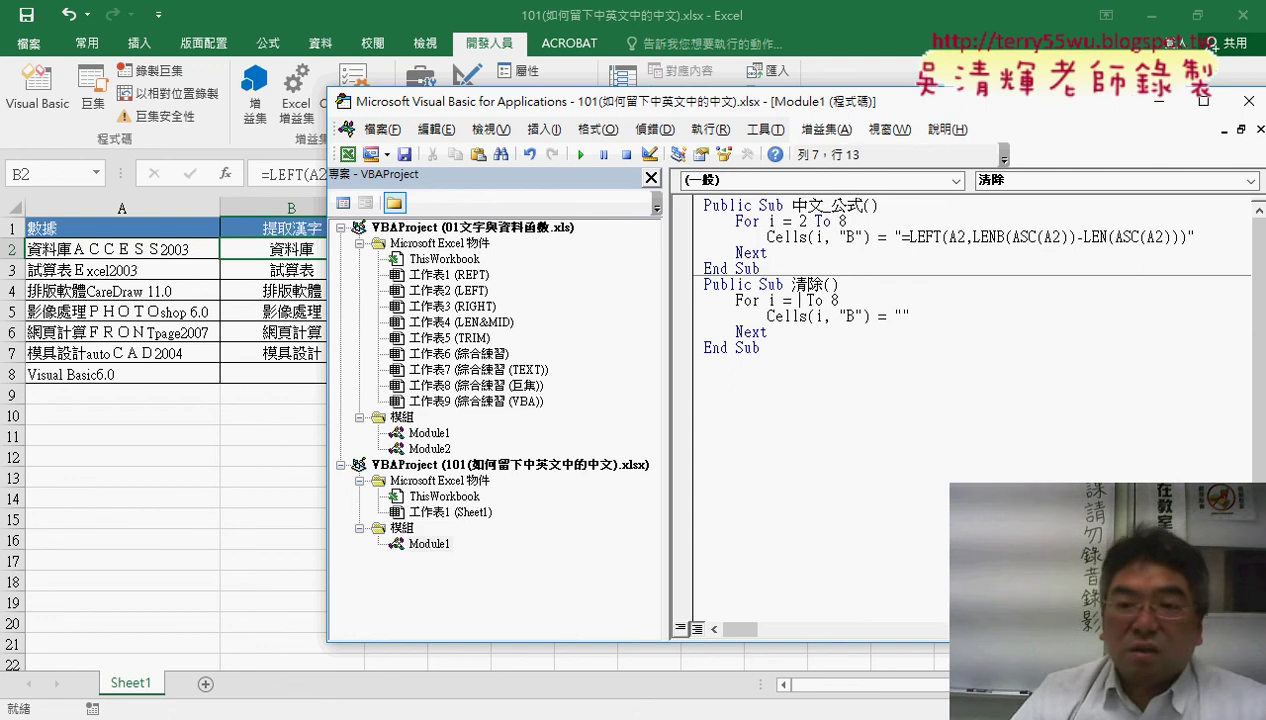
text(2)
Step: Run 清除, then 中文_公式, filling B2:B8 with 資料庫
click(823, 316)
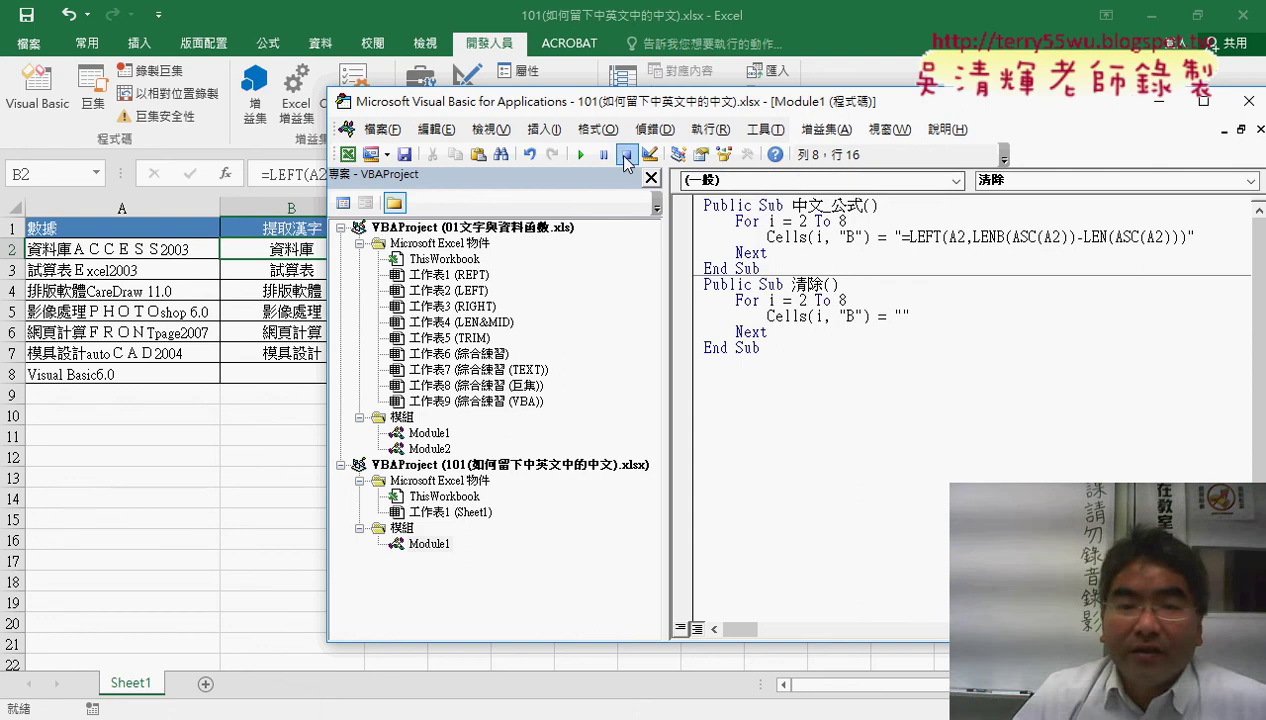
click(580, 154)
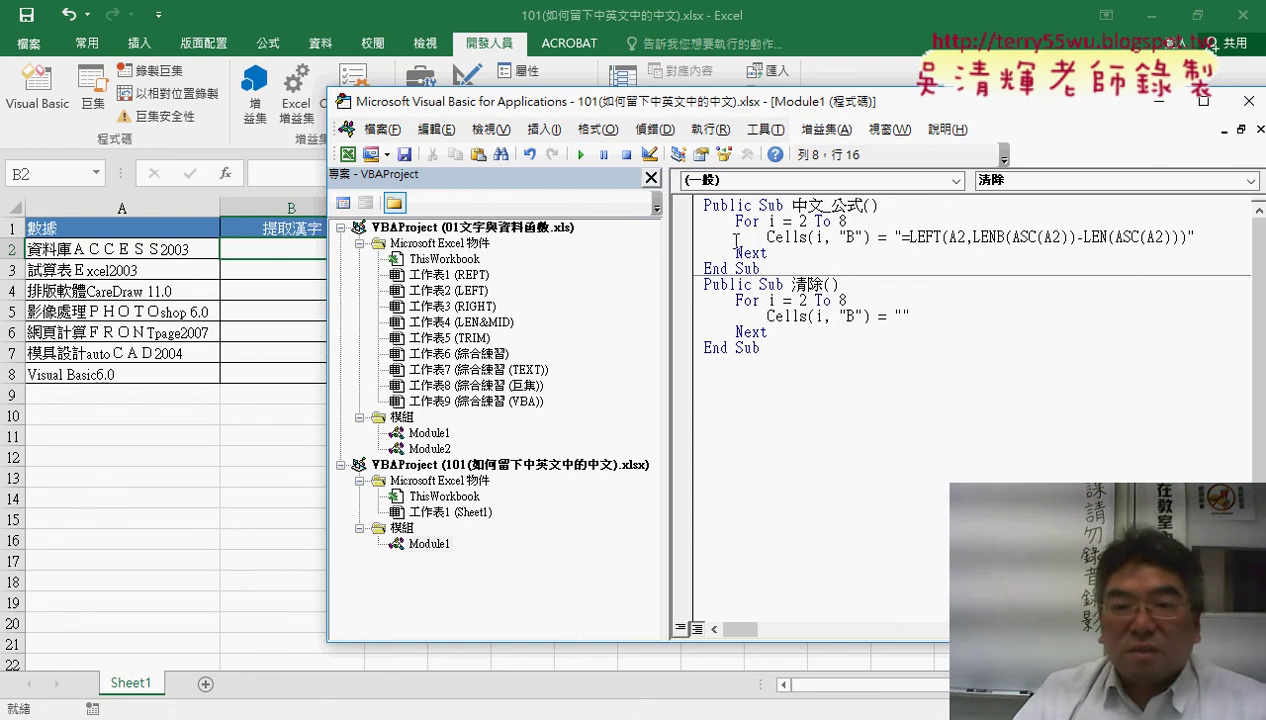
click(812, 237)
click(580, 154)
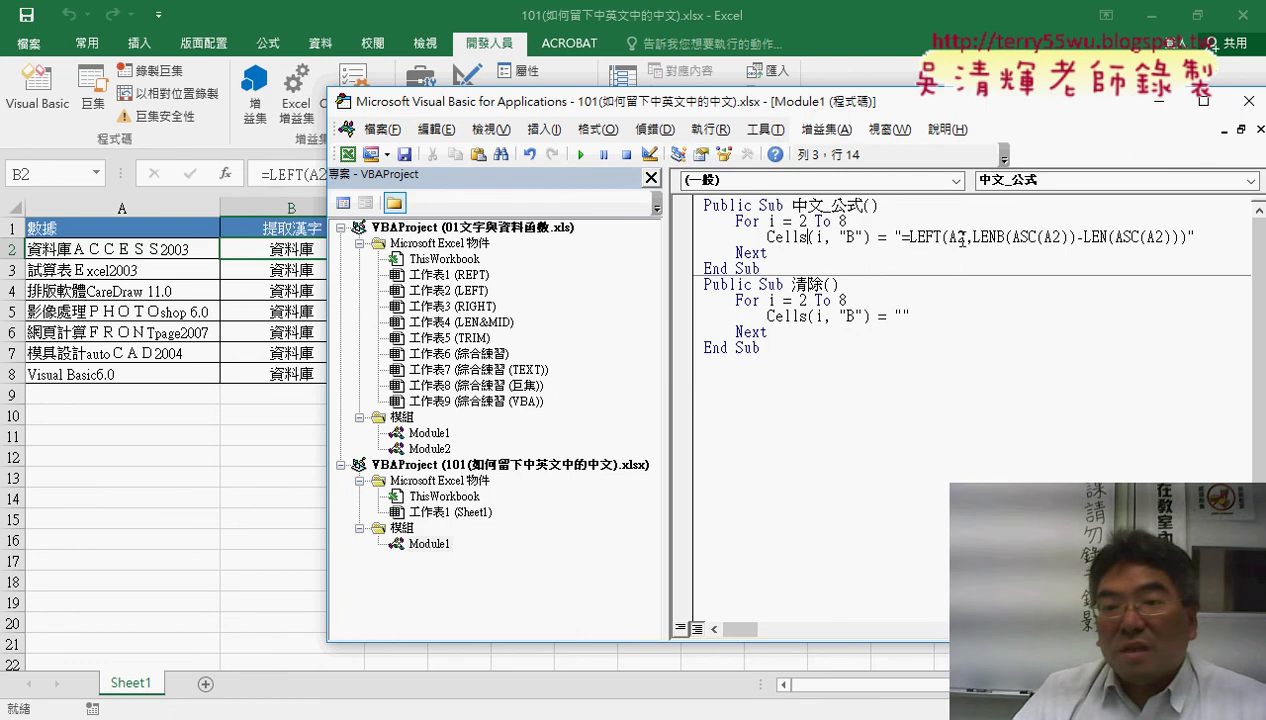
Step: Replace the fixed 2 in LEFT(A2 with the row-variable fragment " & i & "
drag(956, 237, 965, 237)
drag(1061, 237, 1052, 237)
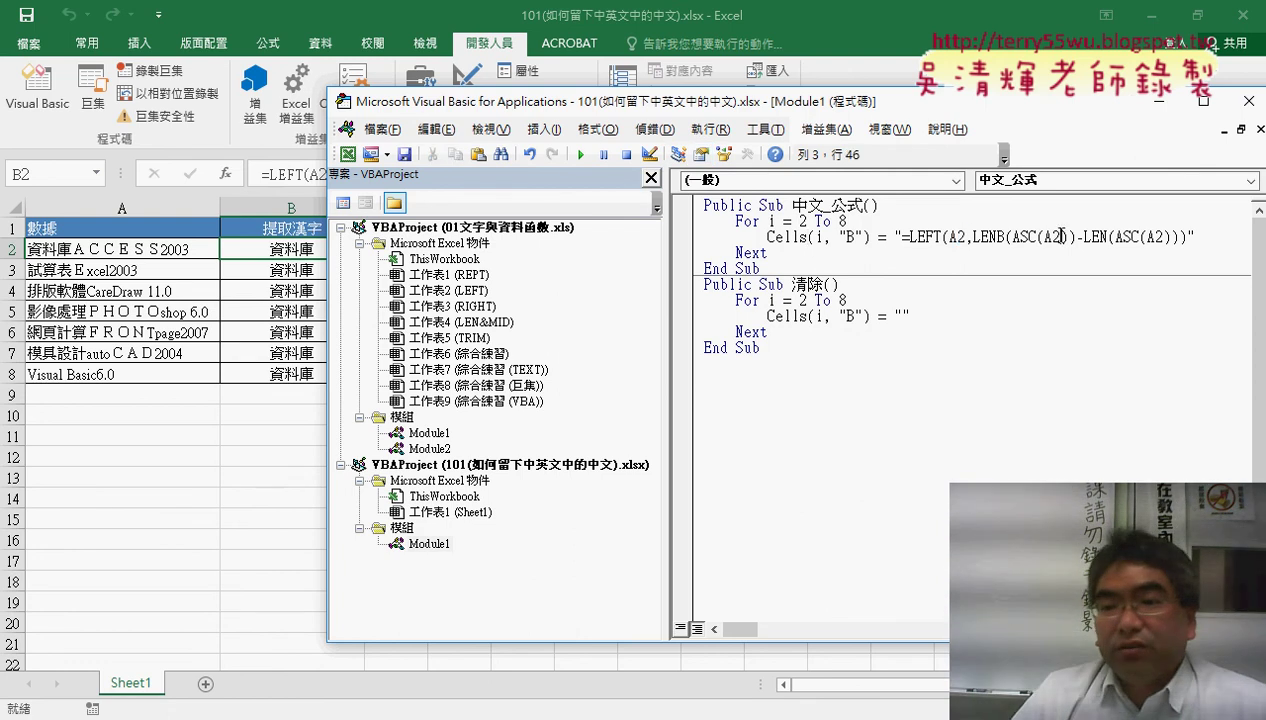
drag(1153, 237, 1162, 237)
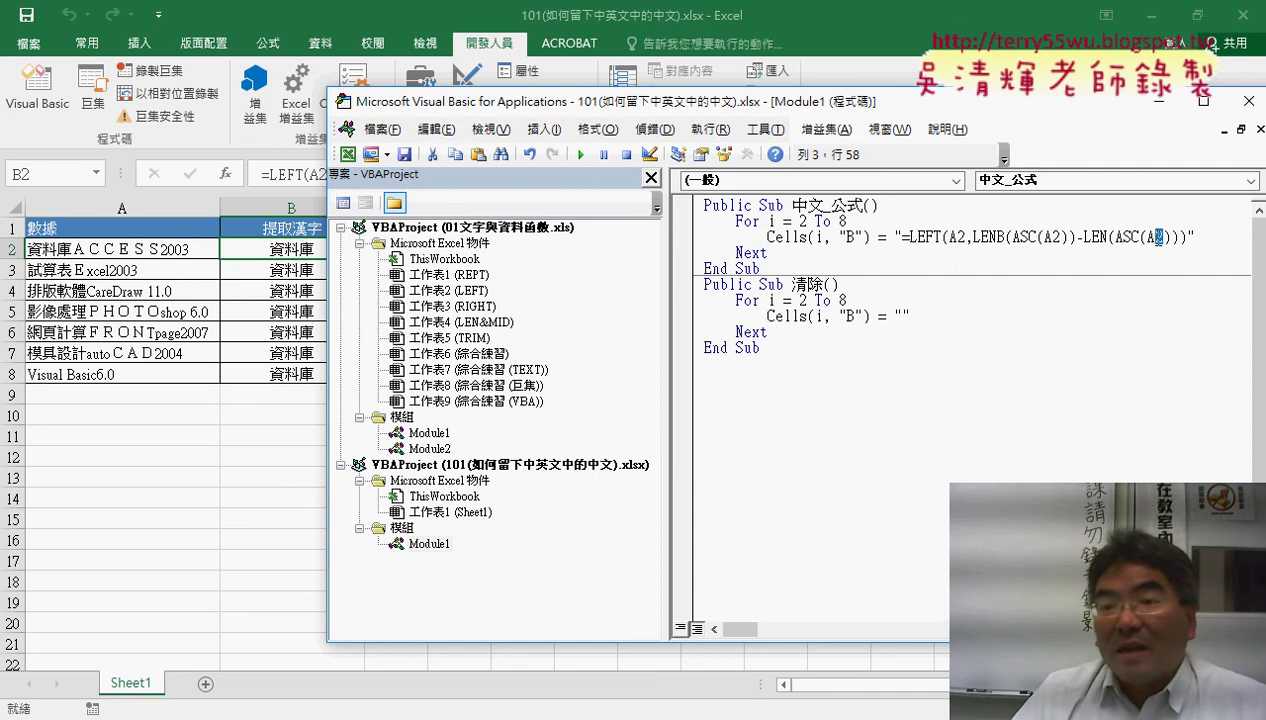
drag(956, 237, 970, 237)
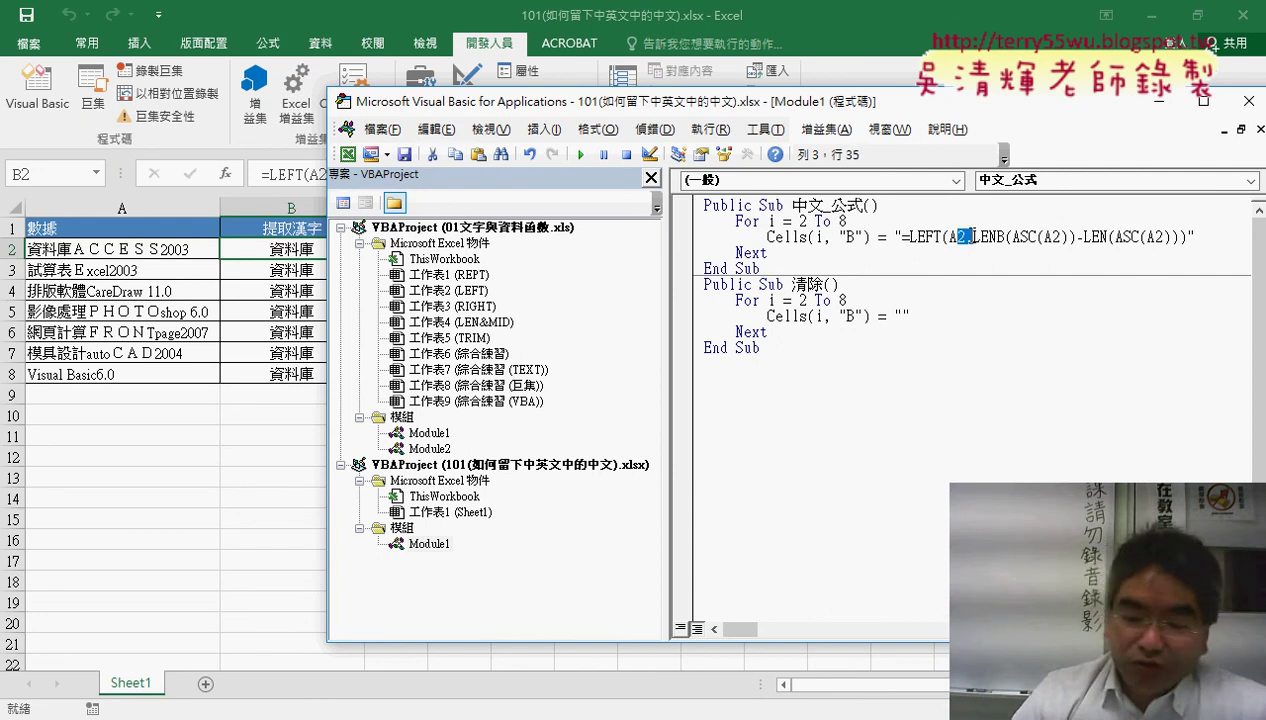
text("")
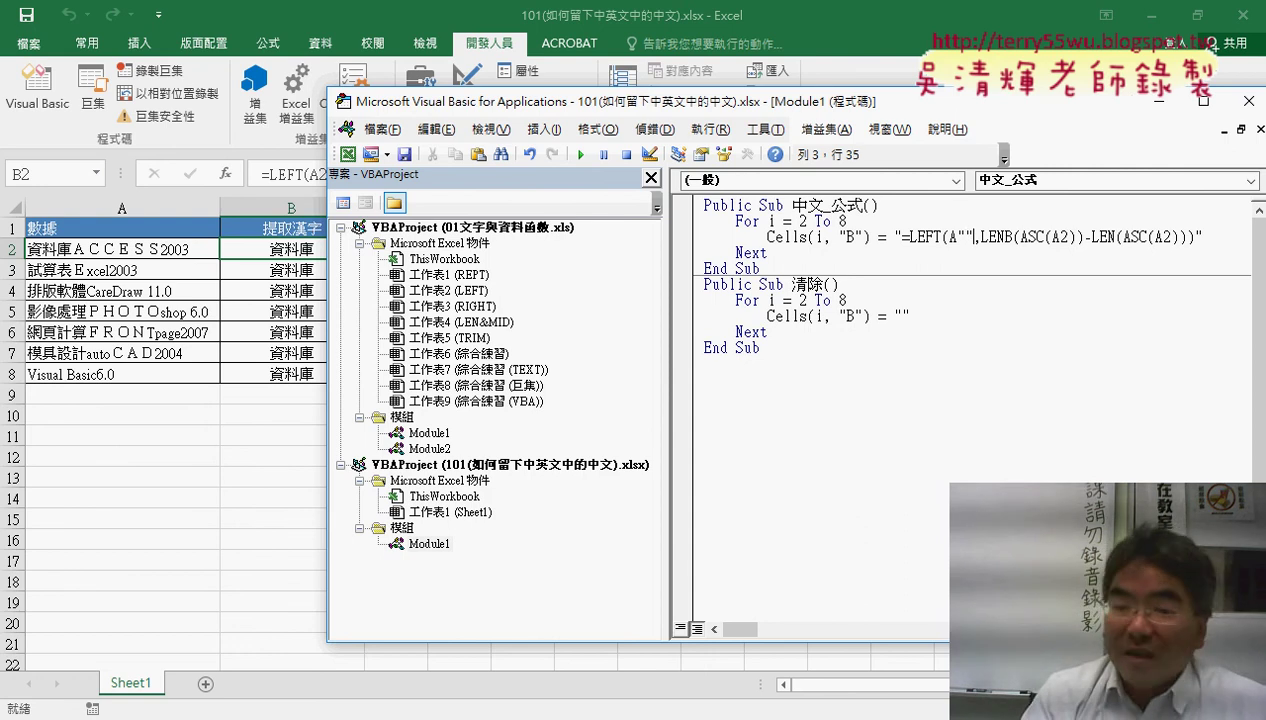
text(&&)
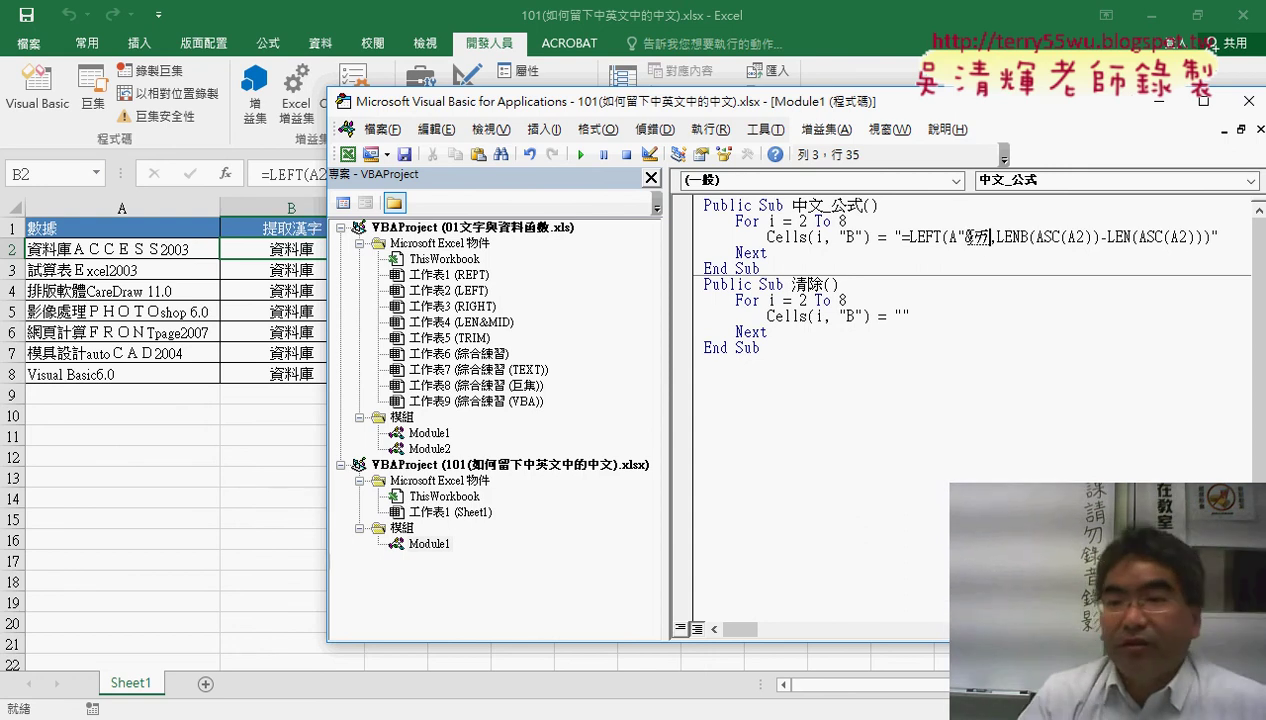
text(i)
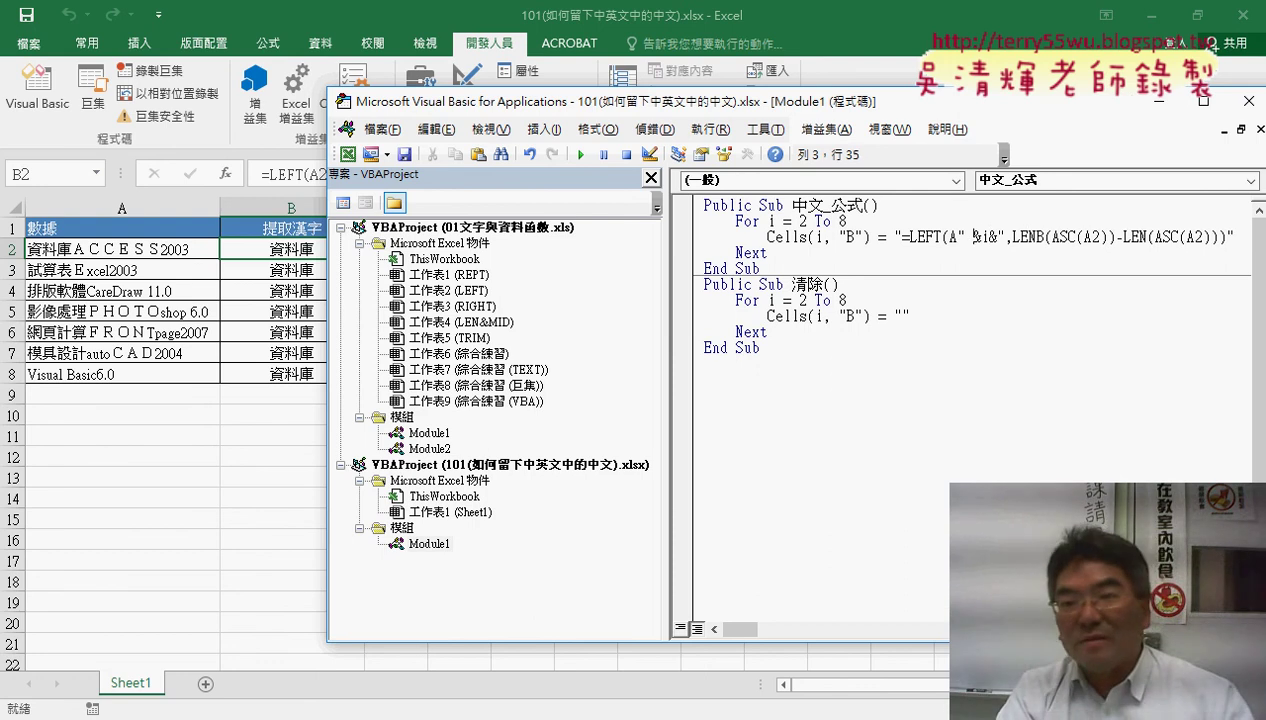
key(Right)
key(Right)
key(Right)
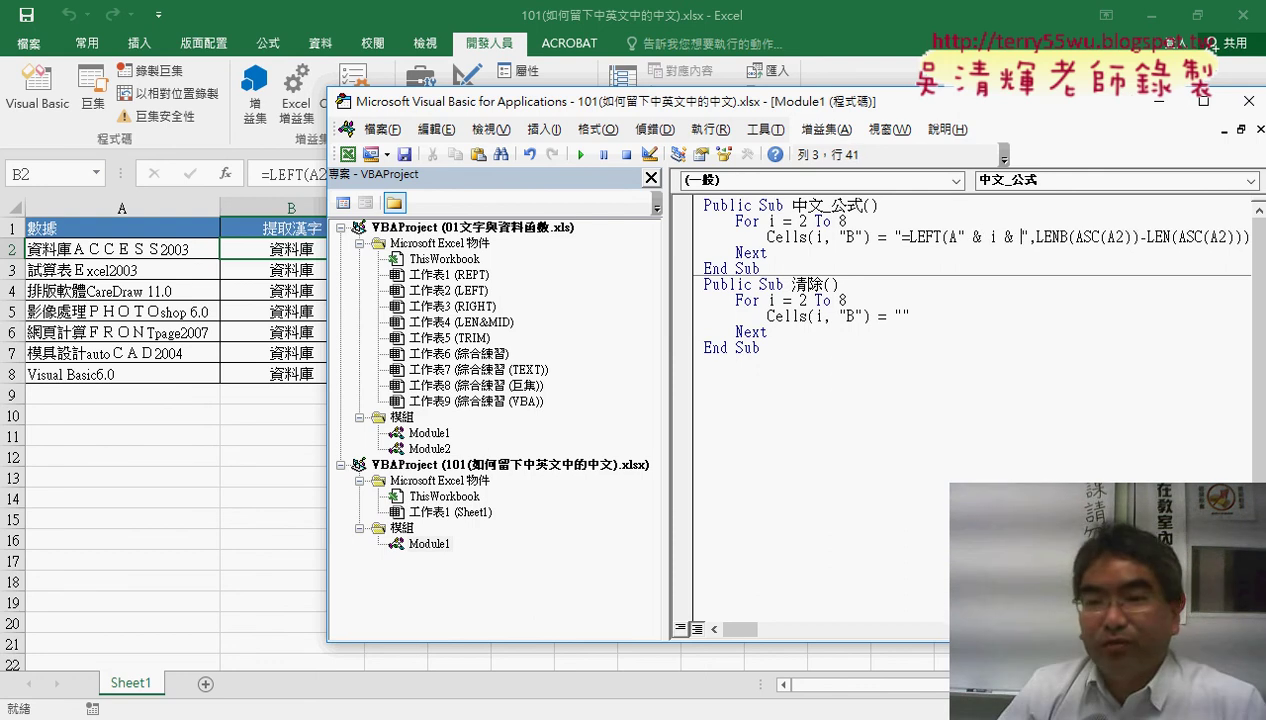
Step: Paste the " & i & " fragment over the 2 in both ASC(A2) references
drag(956, 237, 1028, 237)
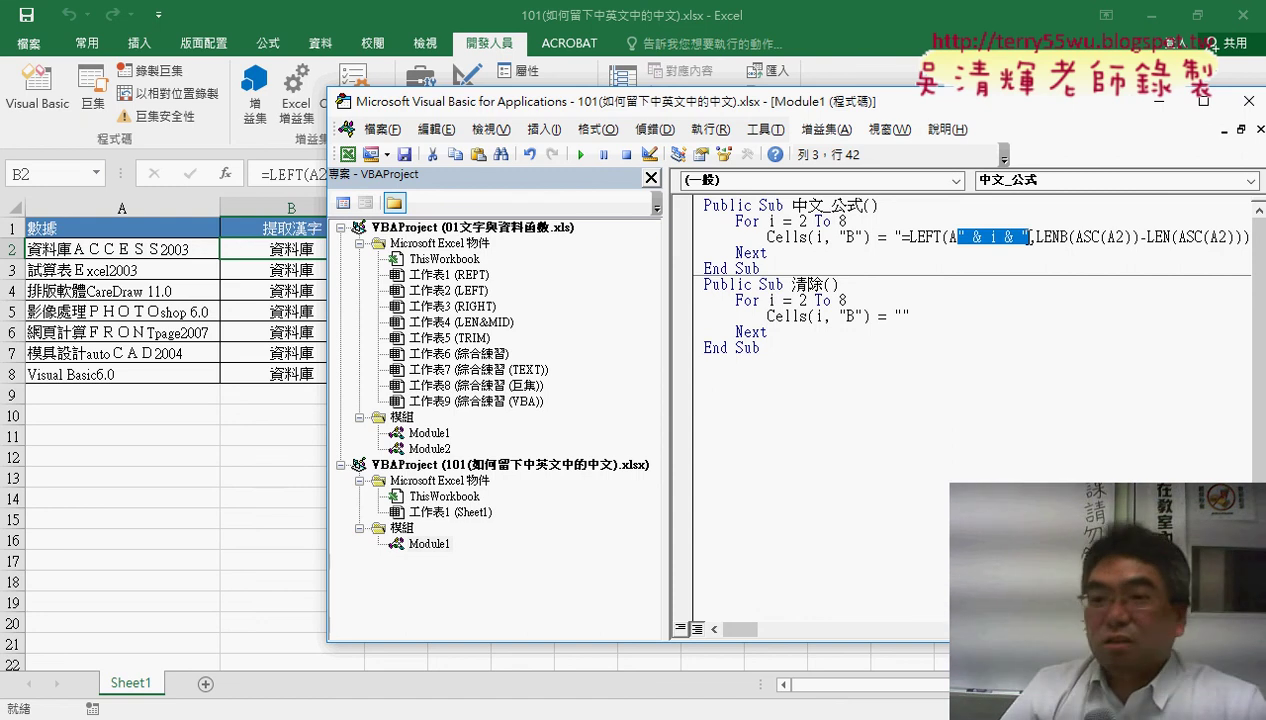
drag(1124, 237, 1115, 237)
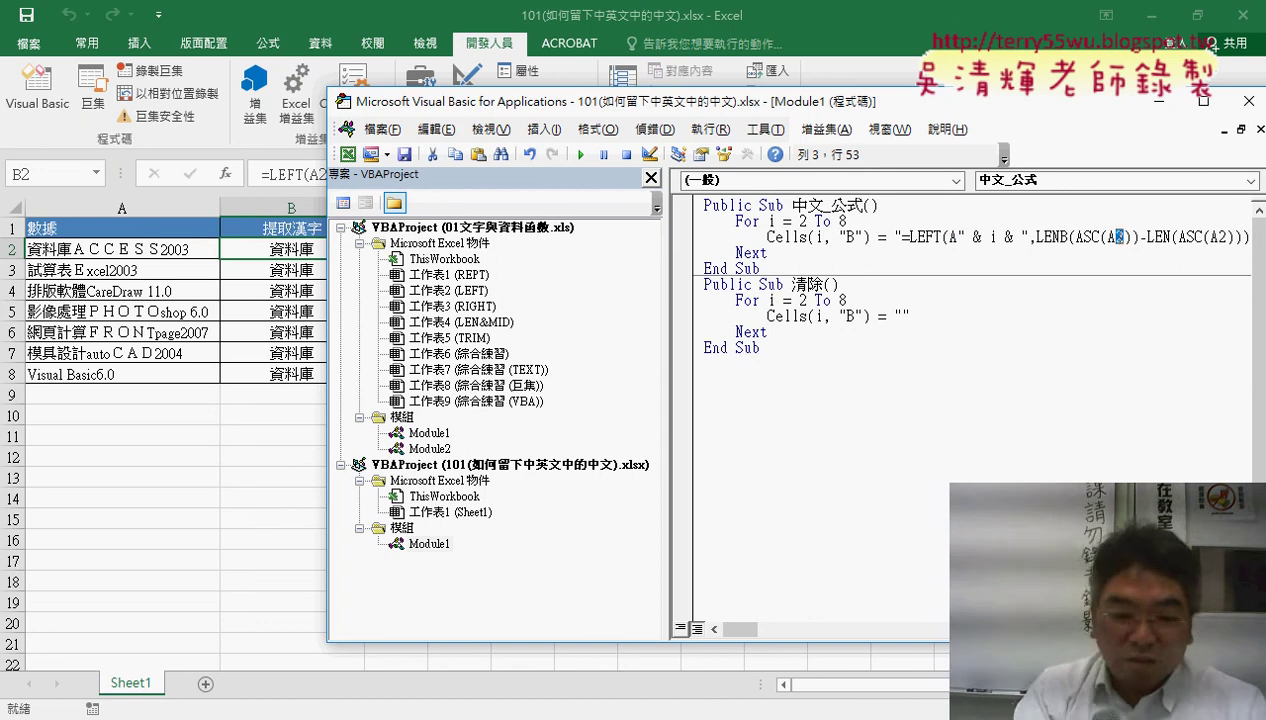
text(" & i & ")
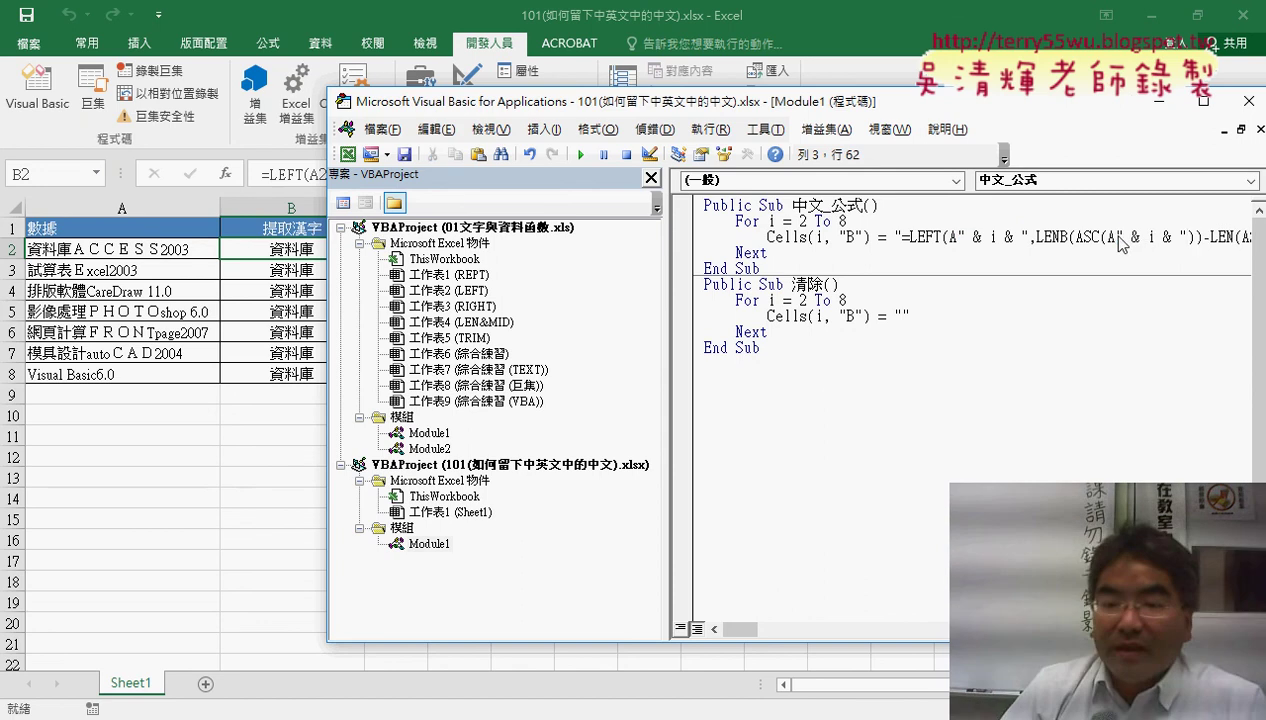
drag(726, 628, 735, 628)
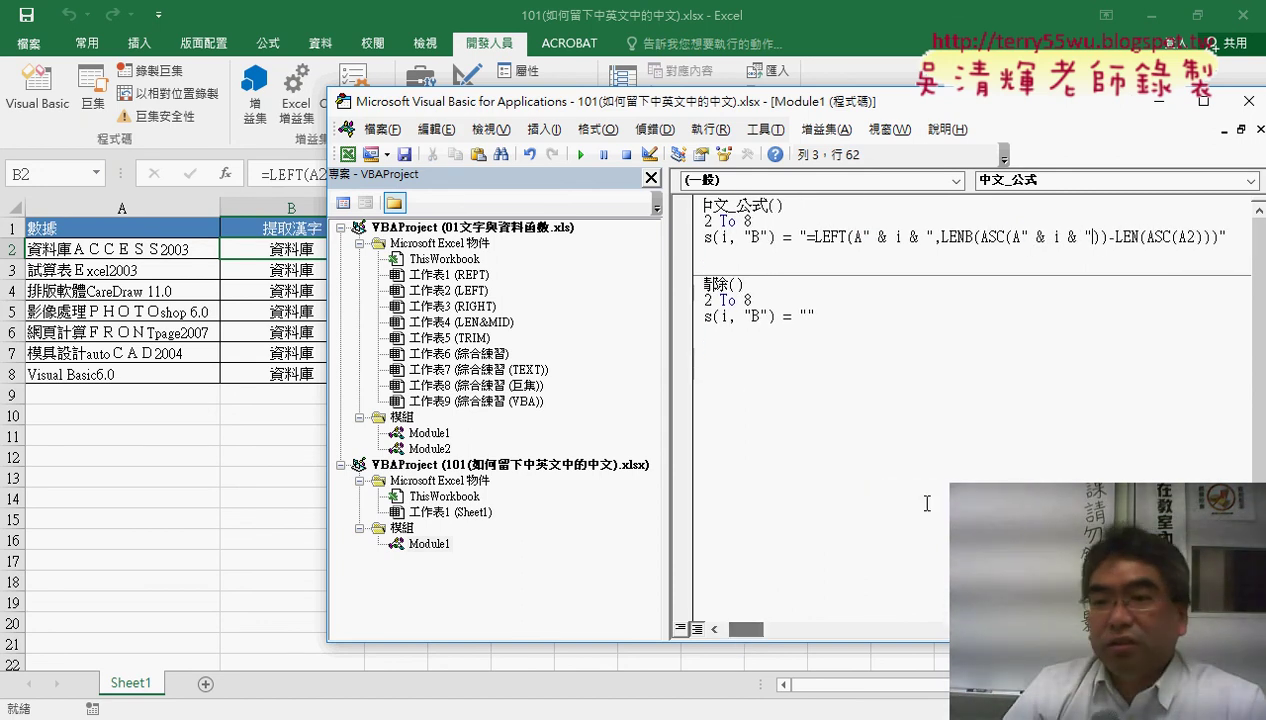
drag(1186, 237, 1196, 237)
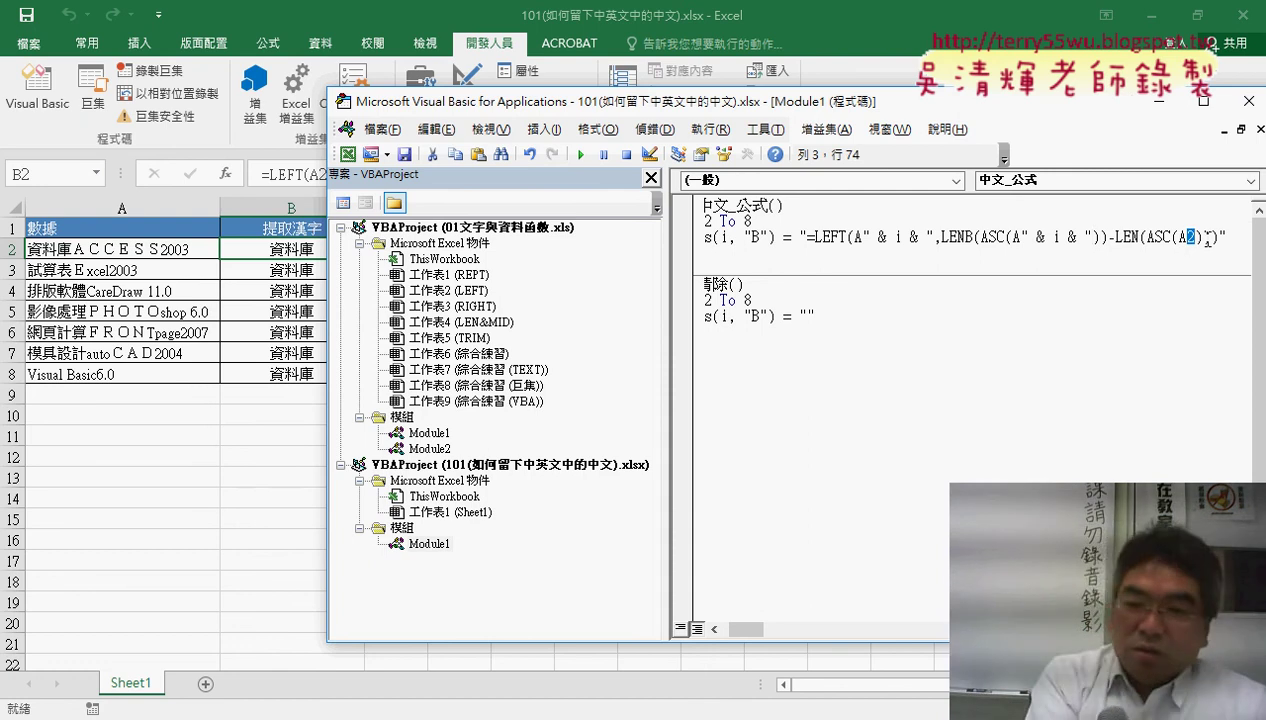
text(" & i & ")
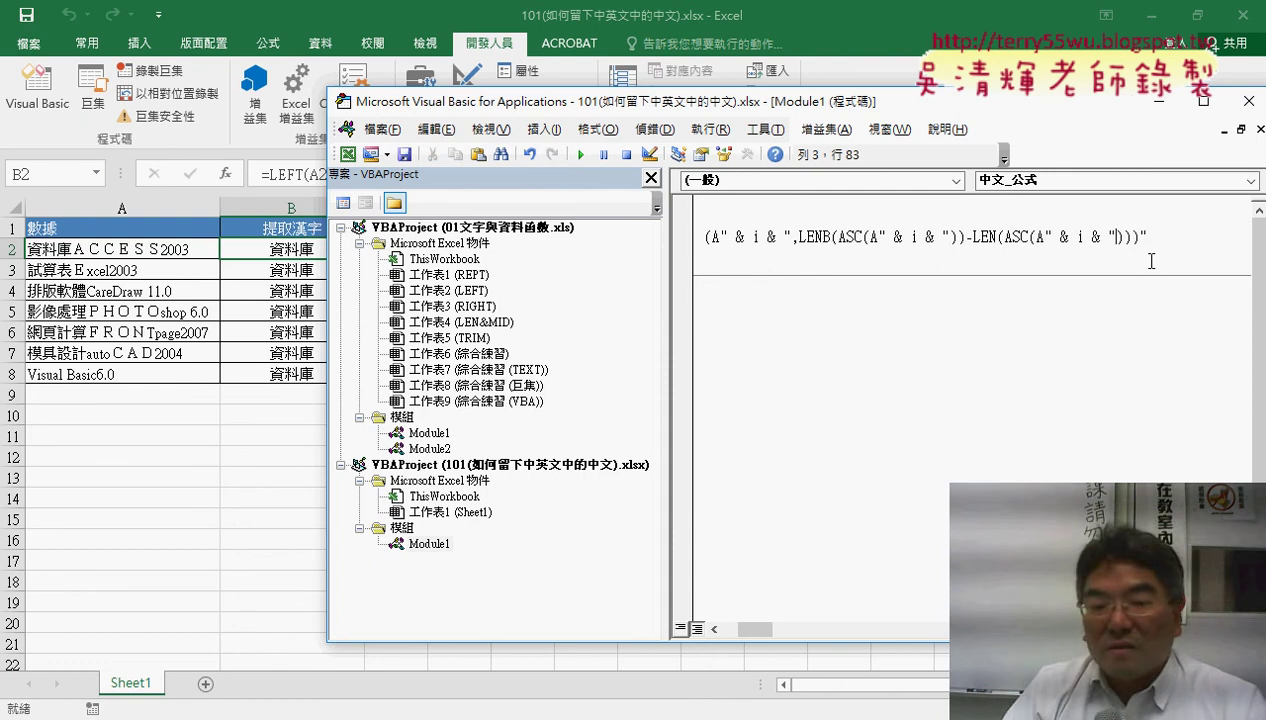
drag(763, 629, 749, 630)
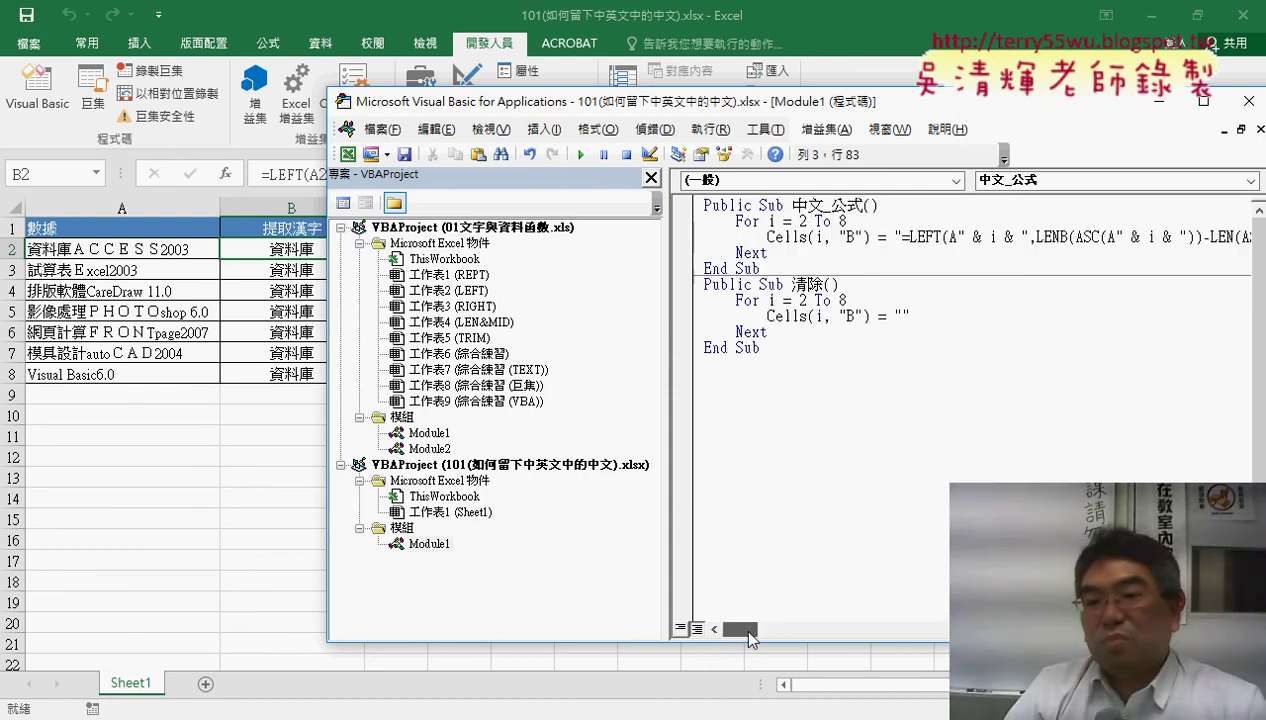
Step: Run the 中文_公式 macro to fill column B with each row's Chinese text, then return to the worksheet
click(862, 238)
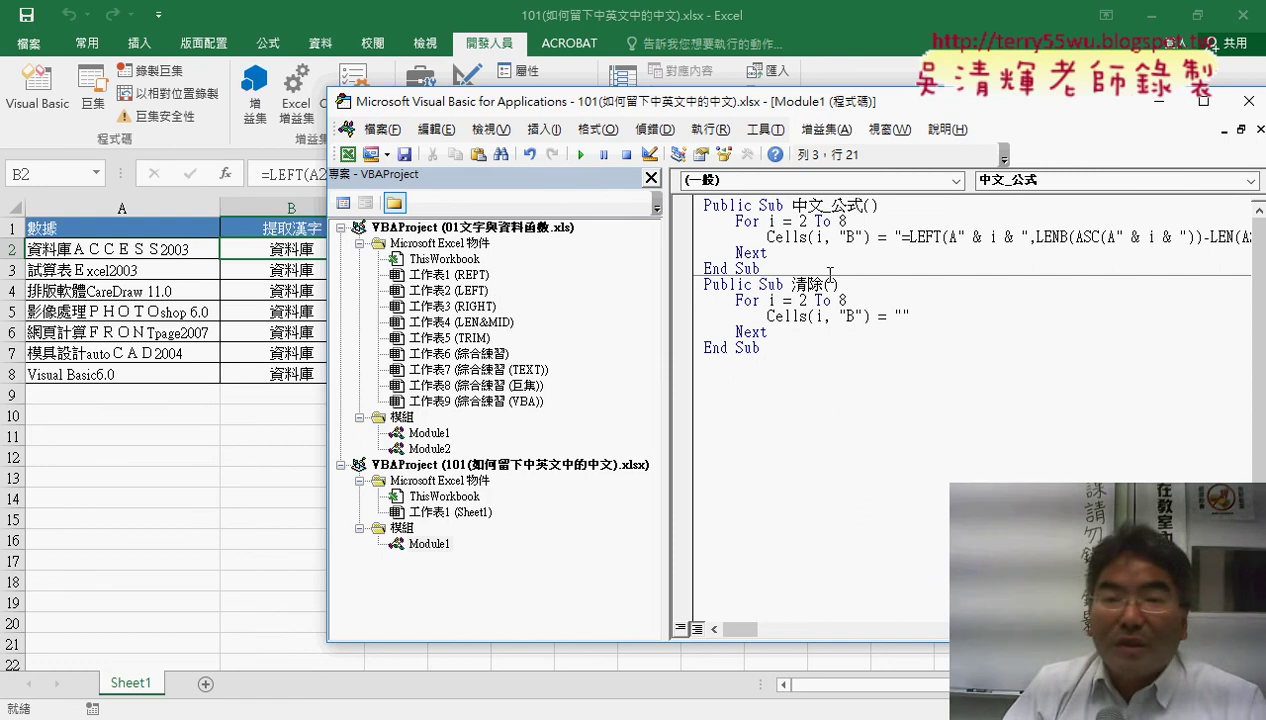
click(580, 154)
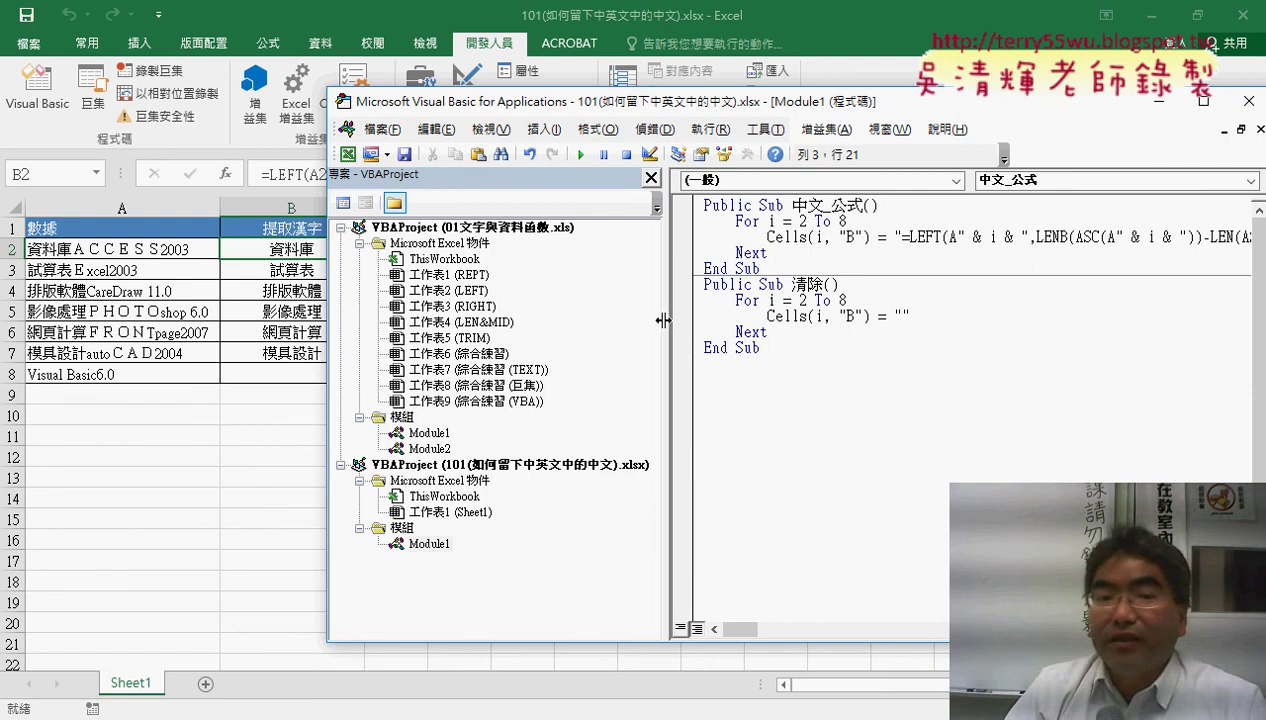
drag(661, 318, 538, 318)
drag(575, 102, 668, 97)
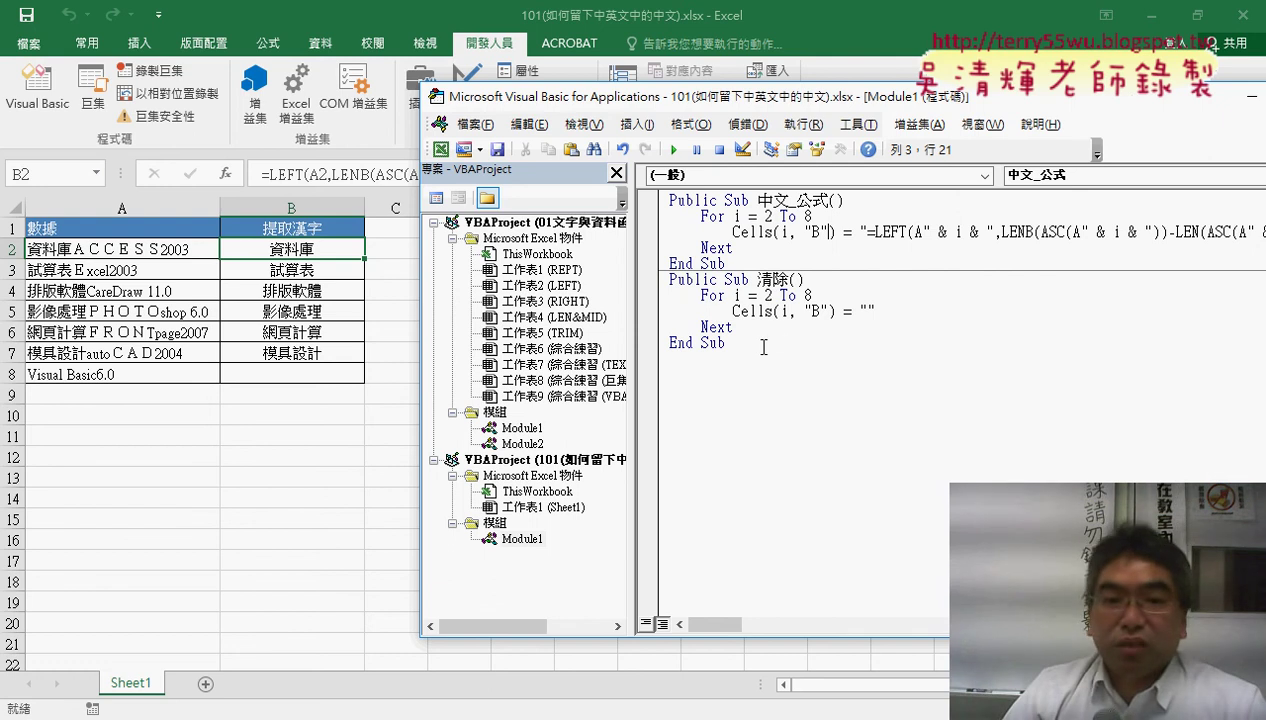
click(395, 286)
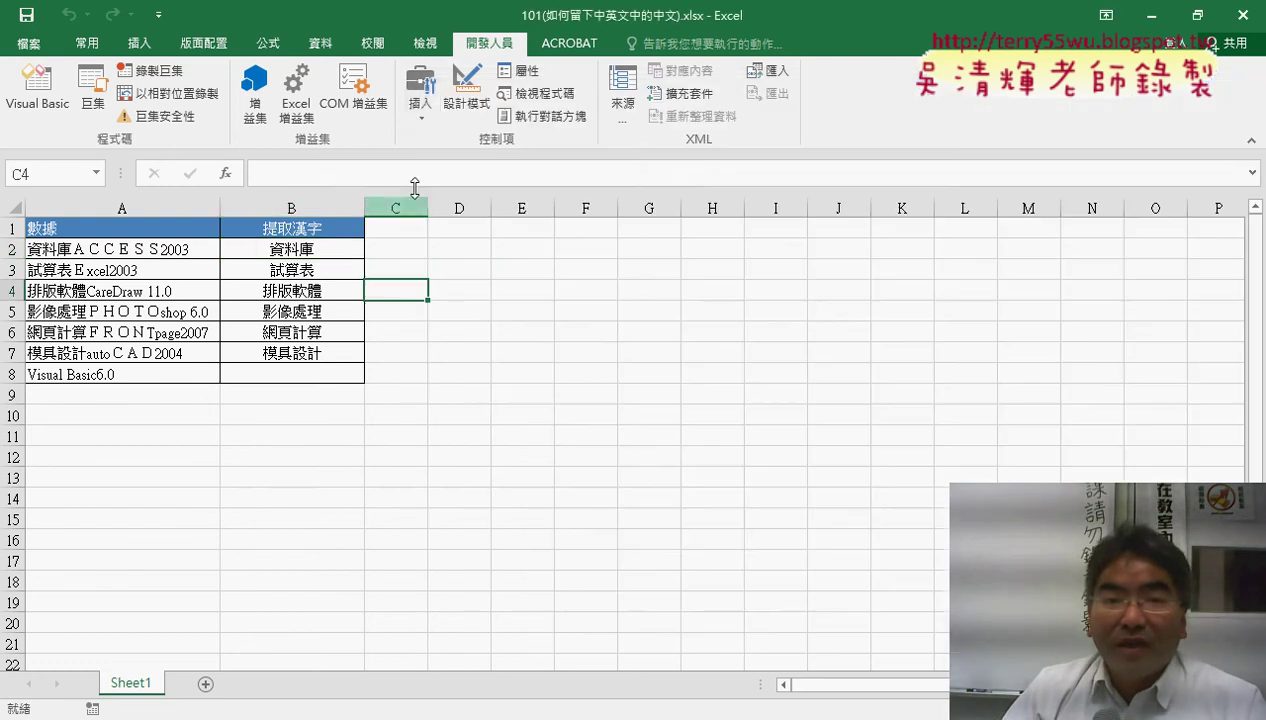
Step: Draw a form button over D1:E2 and assign it the 中文_公式 macro
click(420, 88)
click(415, 163)
drag(437, 222, 522, 262)
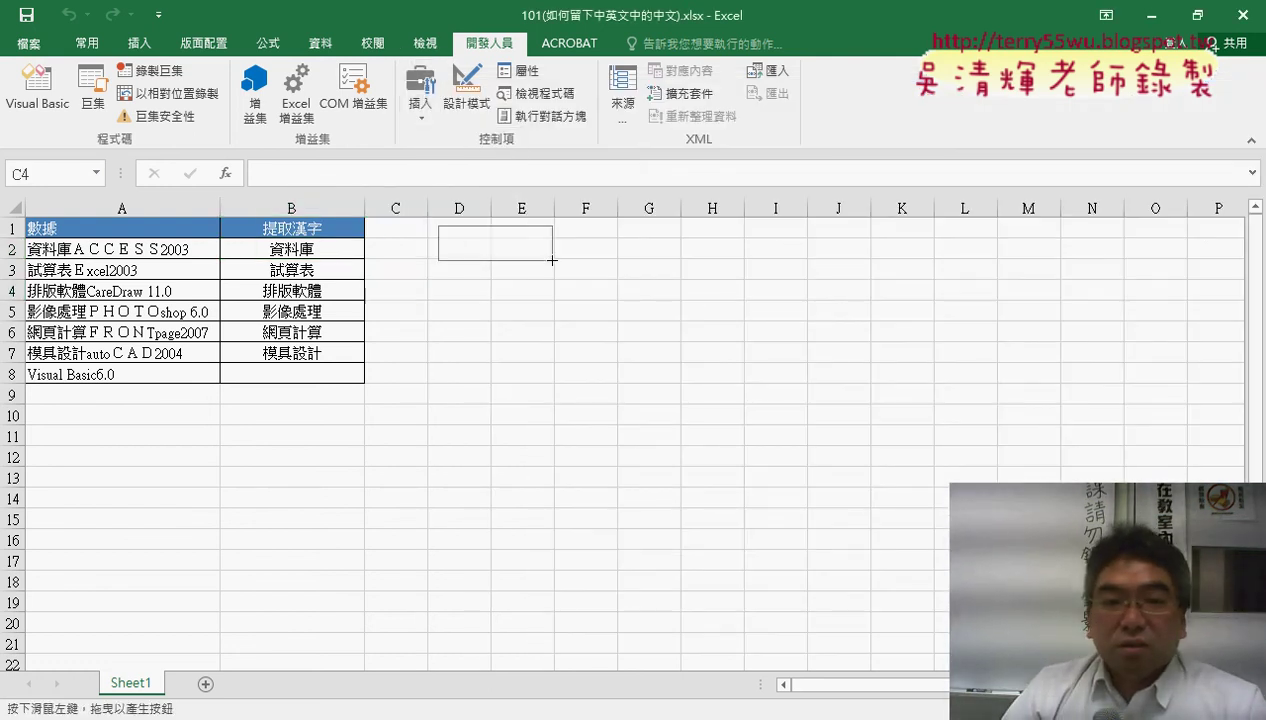
click(489, 230)
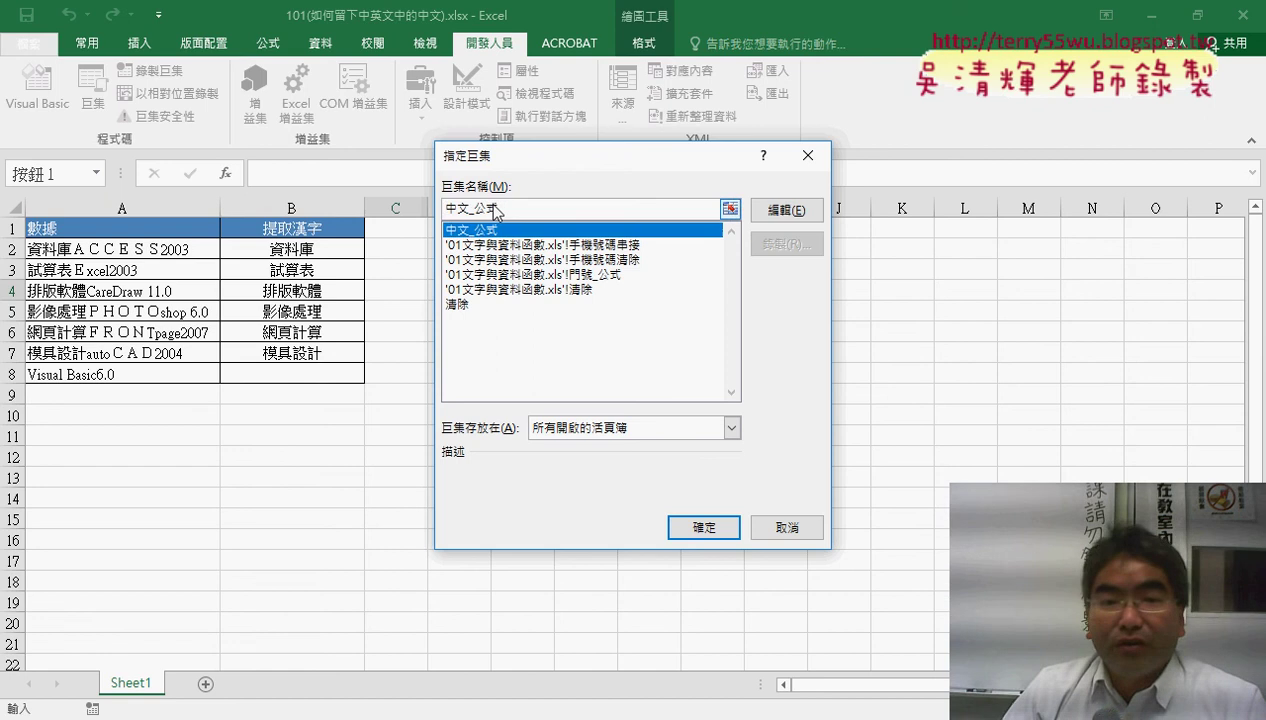
drag(505, 208, 445, 208)
right_click(463, 208)
click(510, 242)
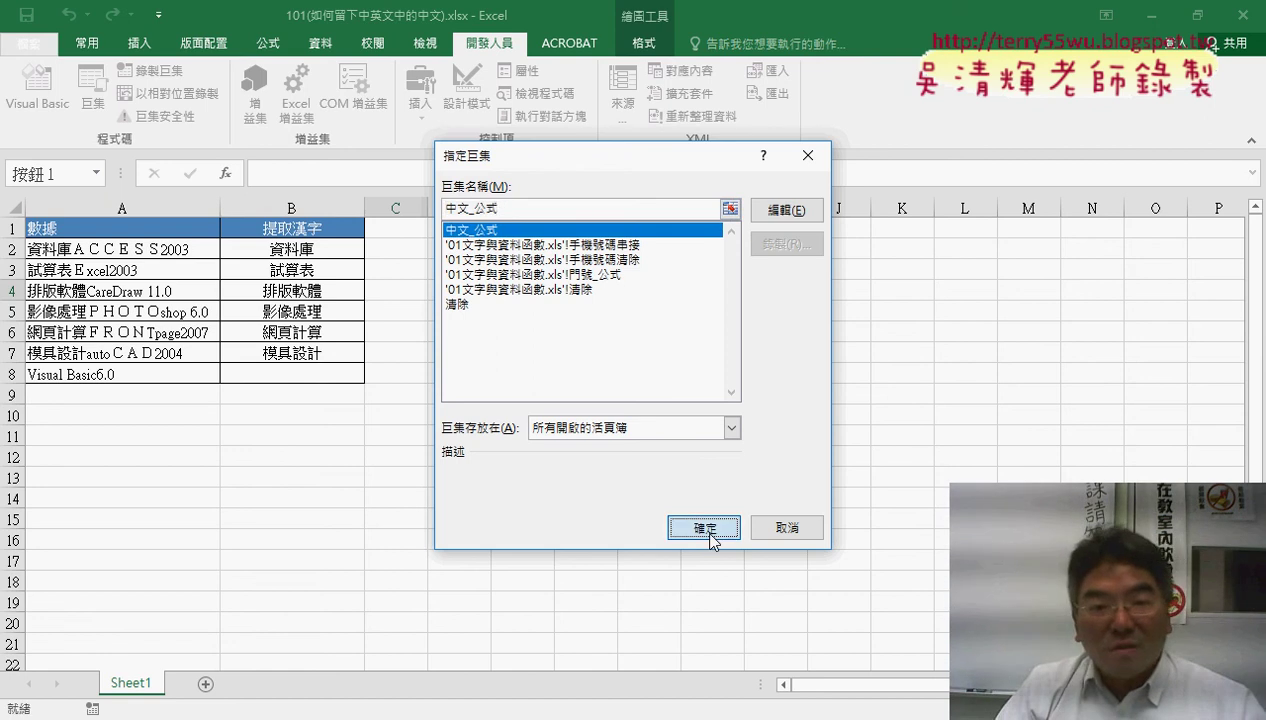
click(706, 528)
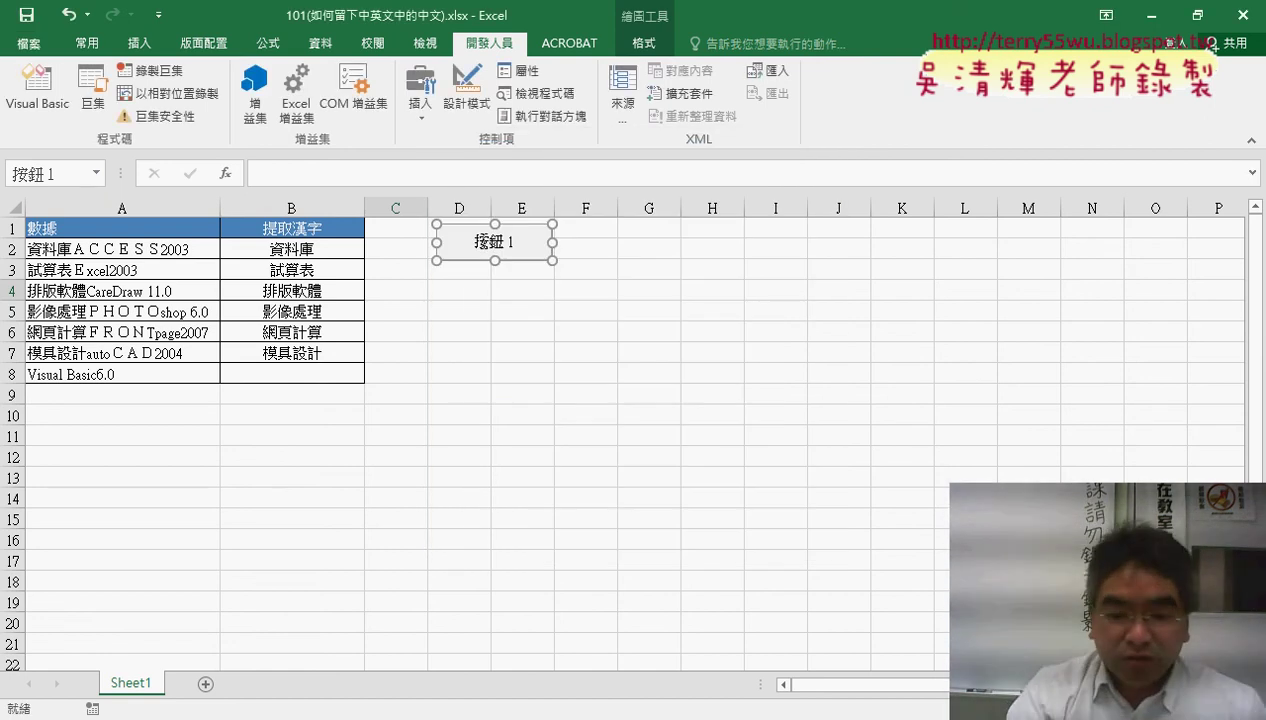
Step: Change the button's caption to 中文_公式
click(484, 240)
key(BackSpace)
key(BackSpace)
key(BackSpace)
key(ctrl+v)
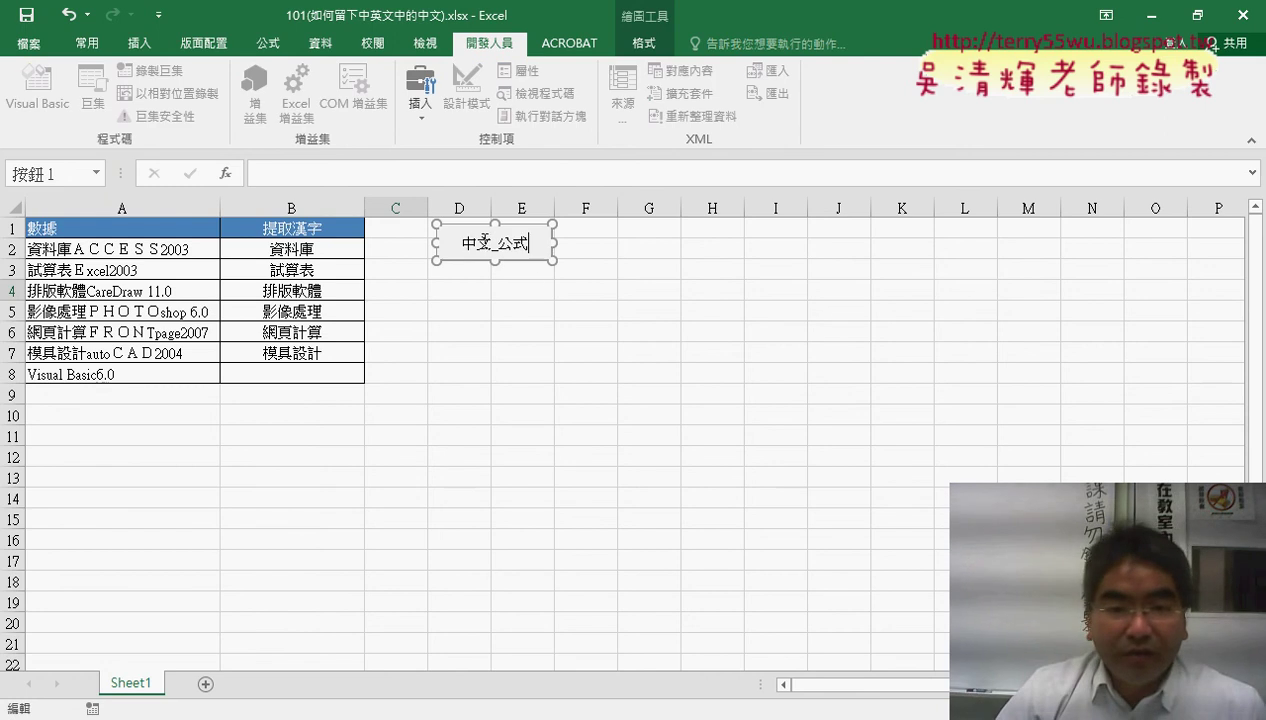
click(523, 288)
Step: Duplicate the 中文_公式 button and place the copy beneath the first one
right_click(548, 250)
click(438, 268)
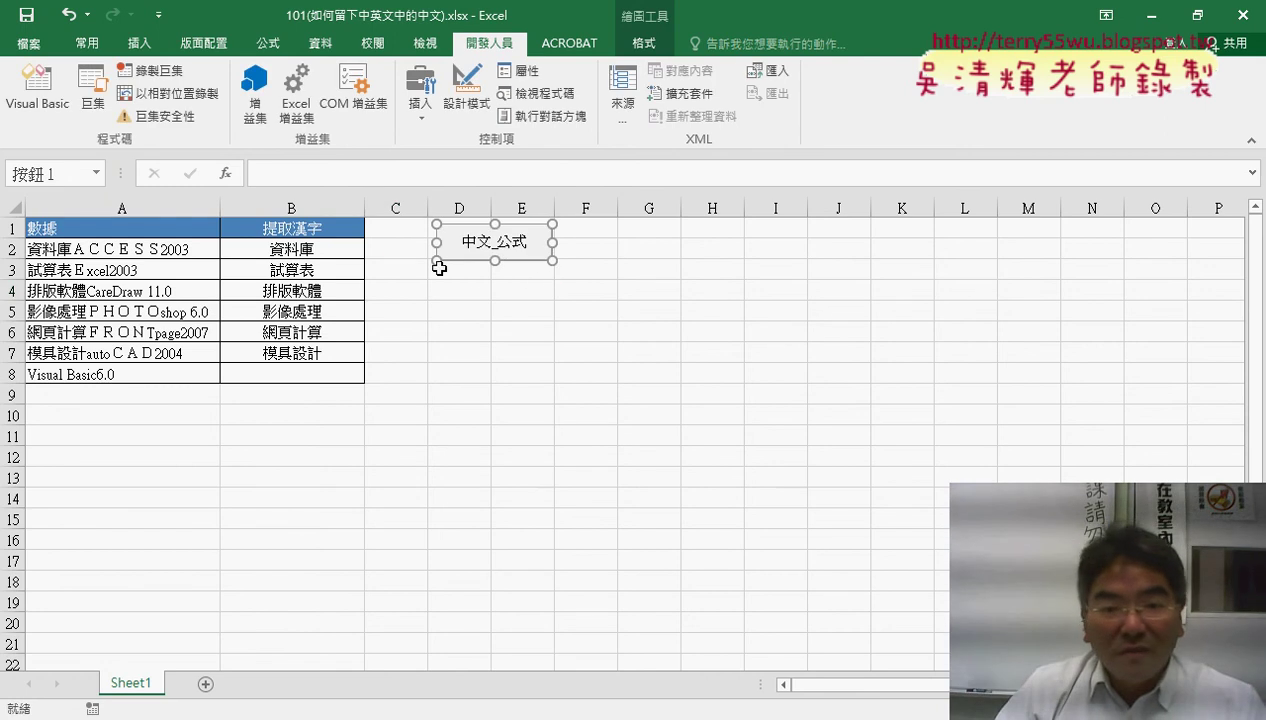
click(413, 265)
key(ctrl+v)
drag(474, 277, 535, 282)
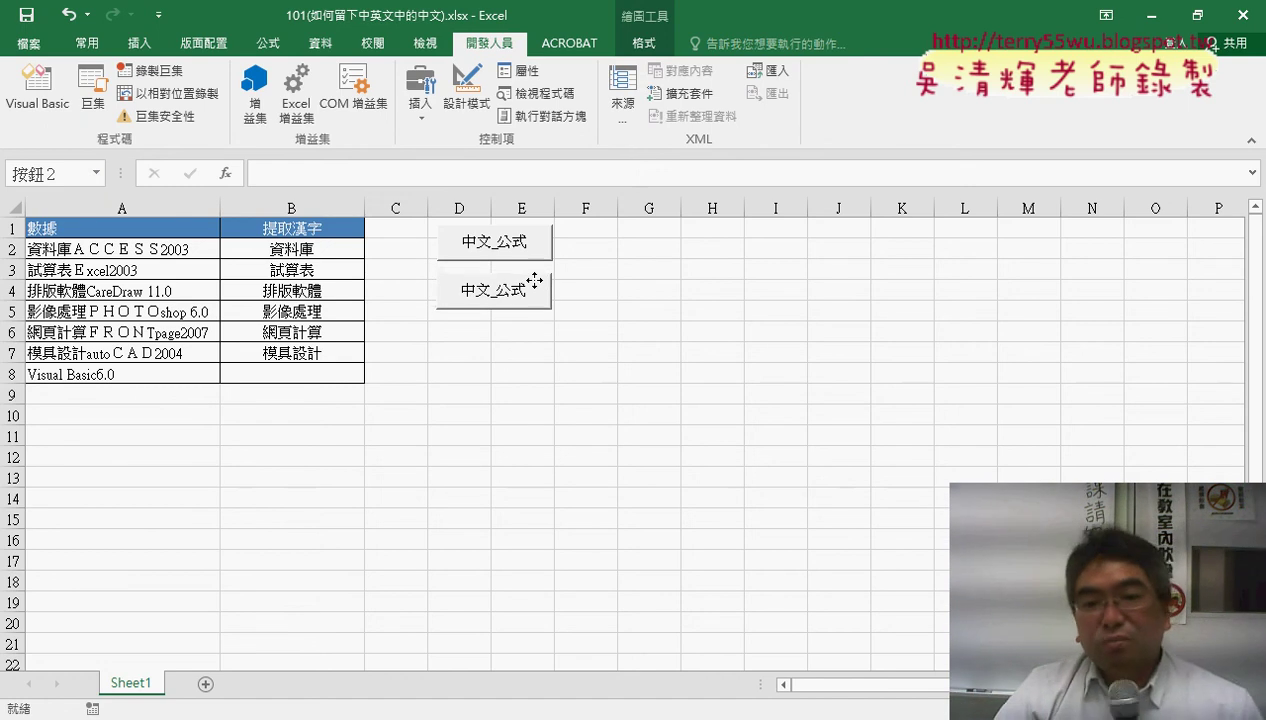
Step: Assign the 清除 macro to the lower button
ctrl+click(535, 282)
right_click(535, 283)
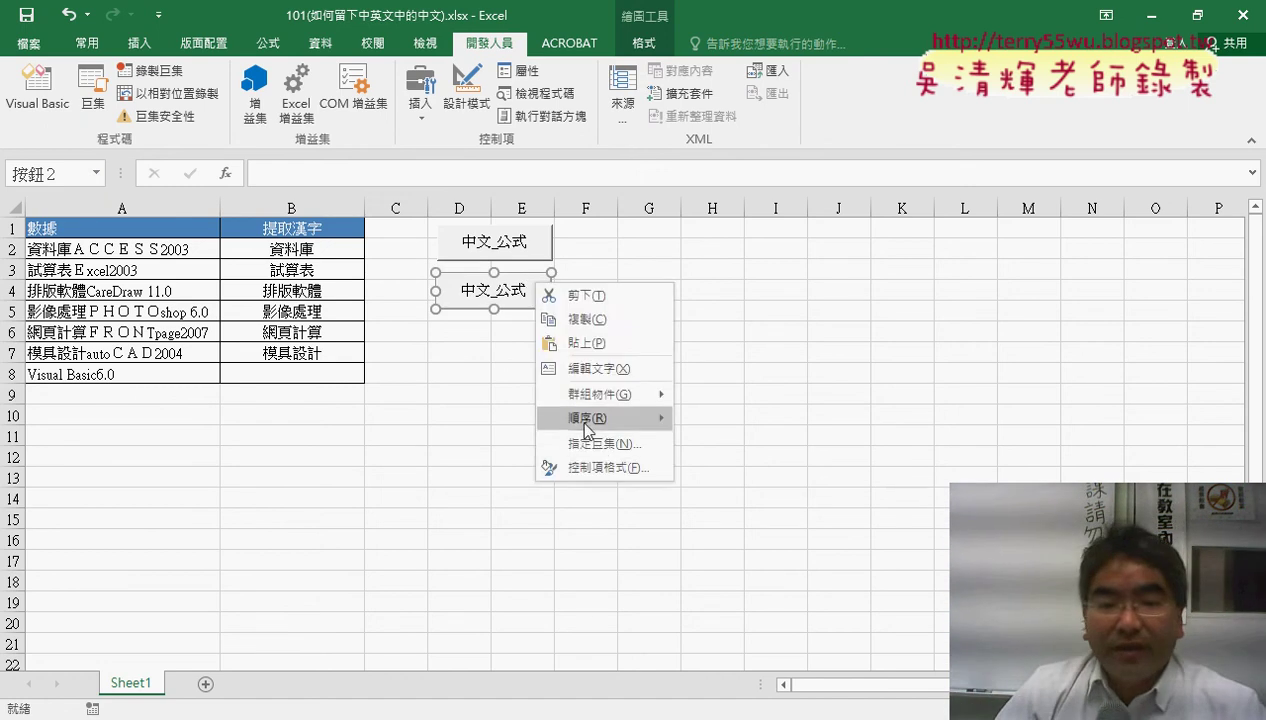
click(607, 432)
click(418, 392)
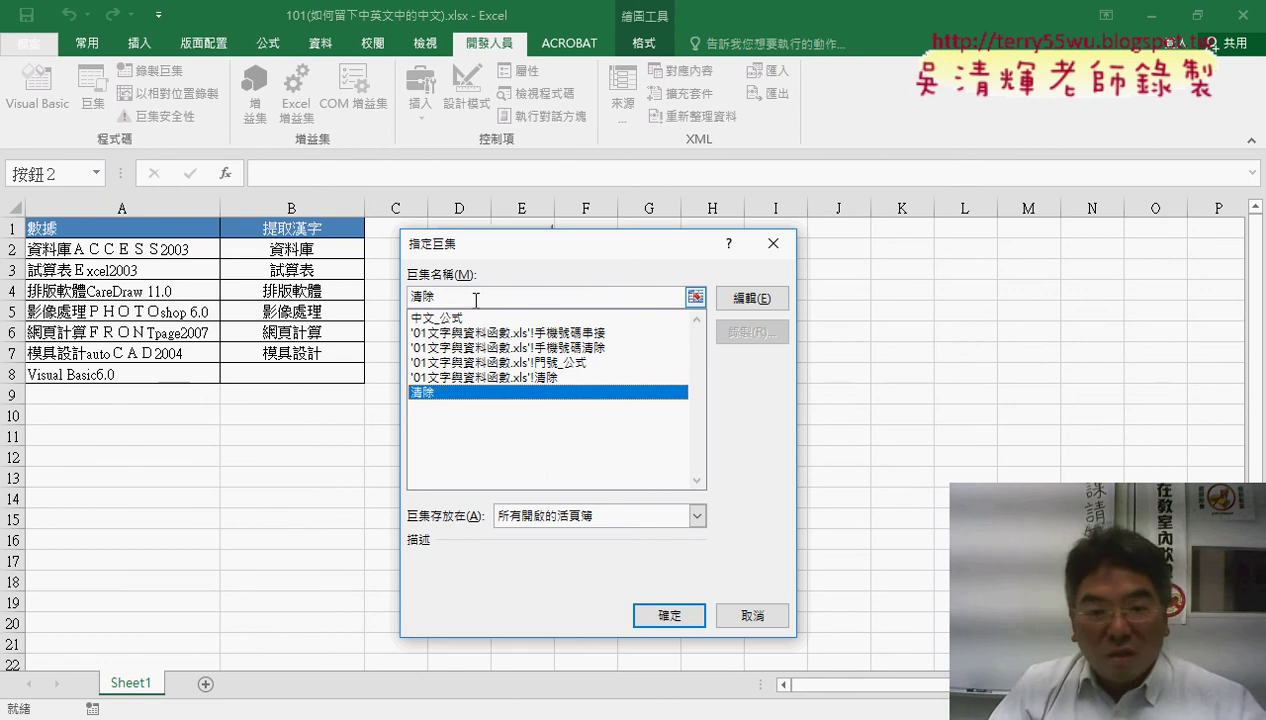
double_click(516, 304)
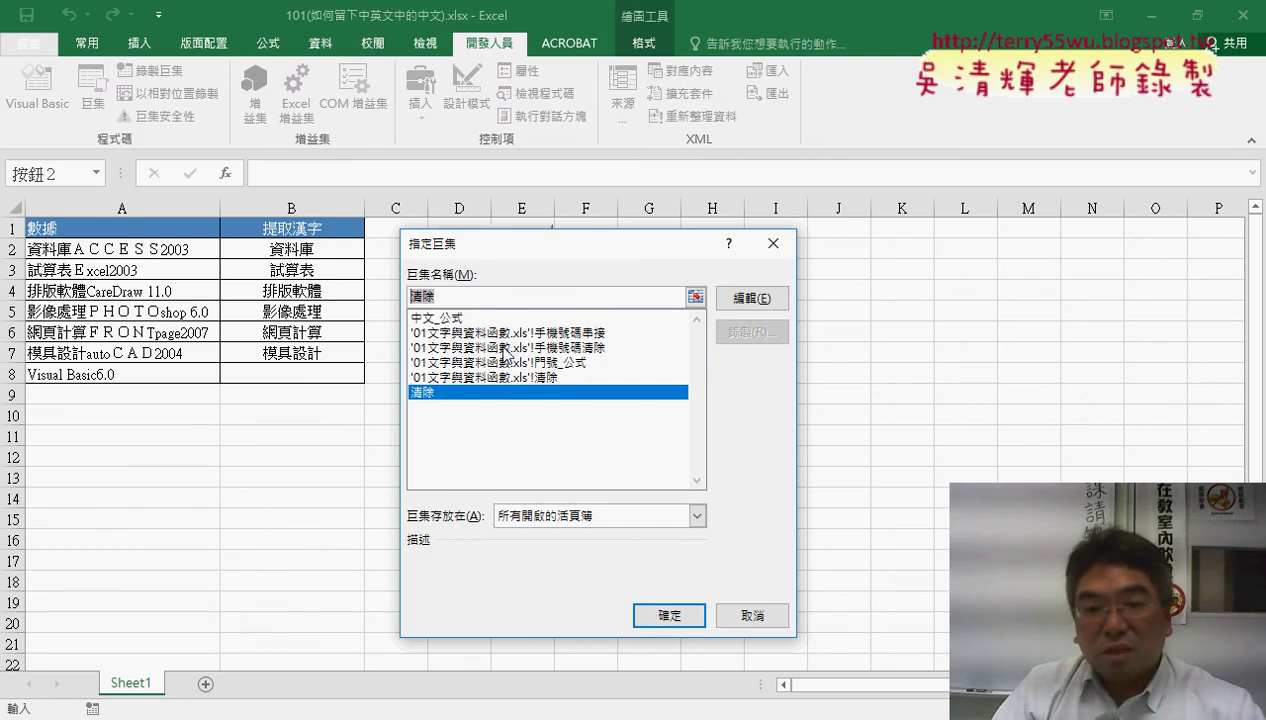
click(662, 615)
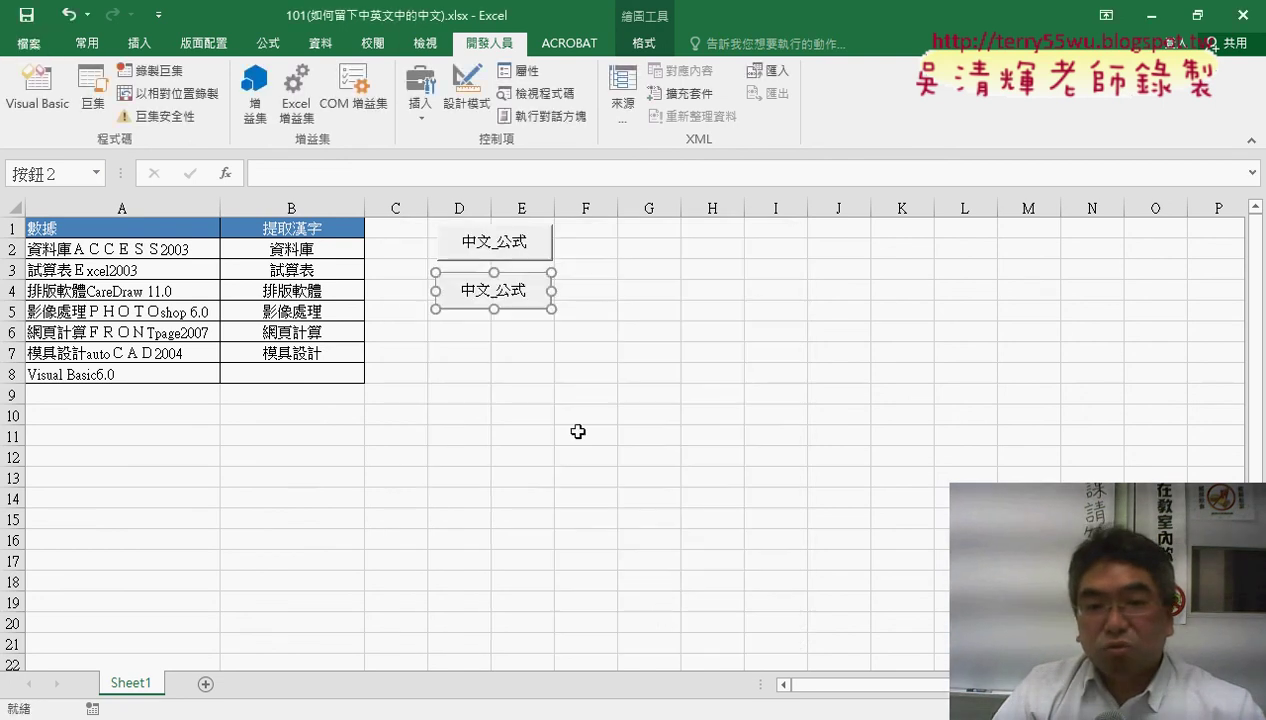
Step: Change the lower button's caption to 清除
click(472, 290)
key(BackSpace)
key(BackSpace)
key(BackSpace)
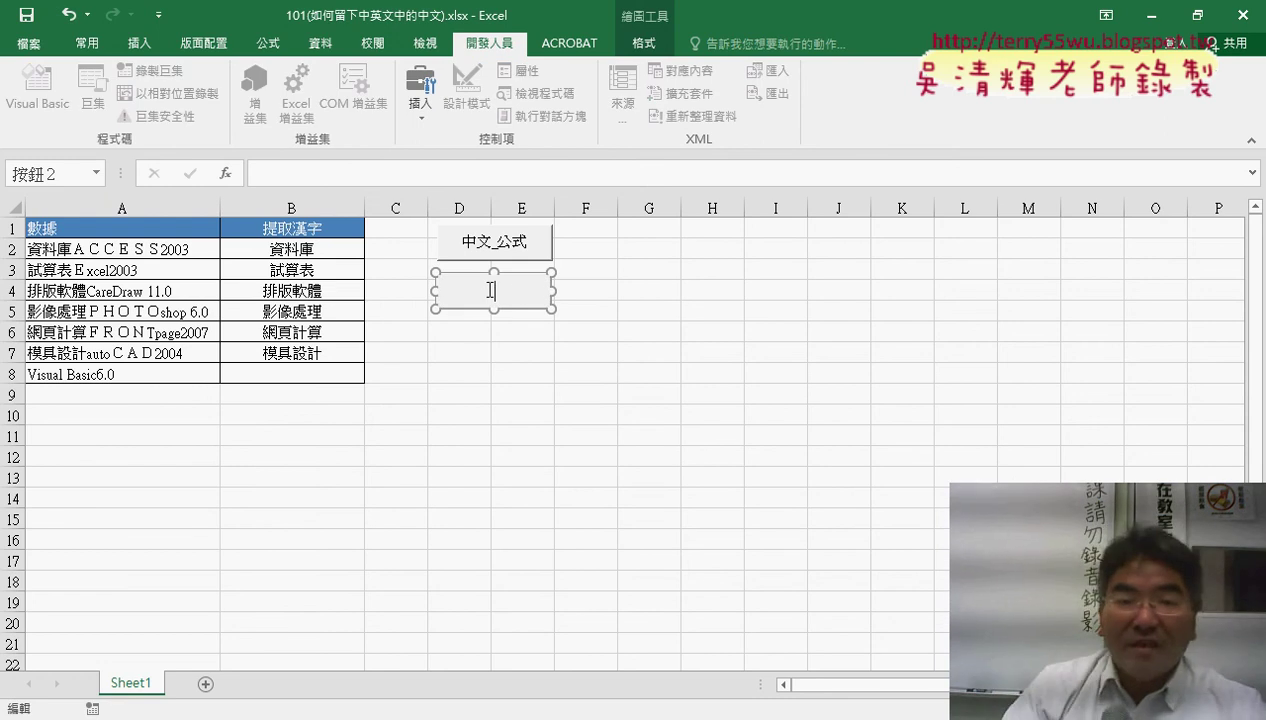
text(清除)
click(603, 314)
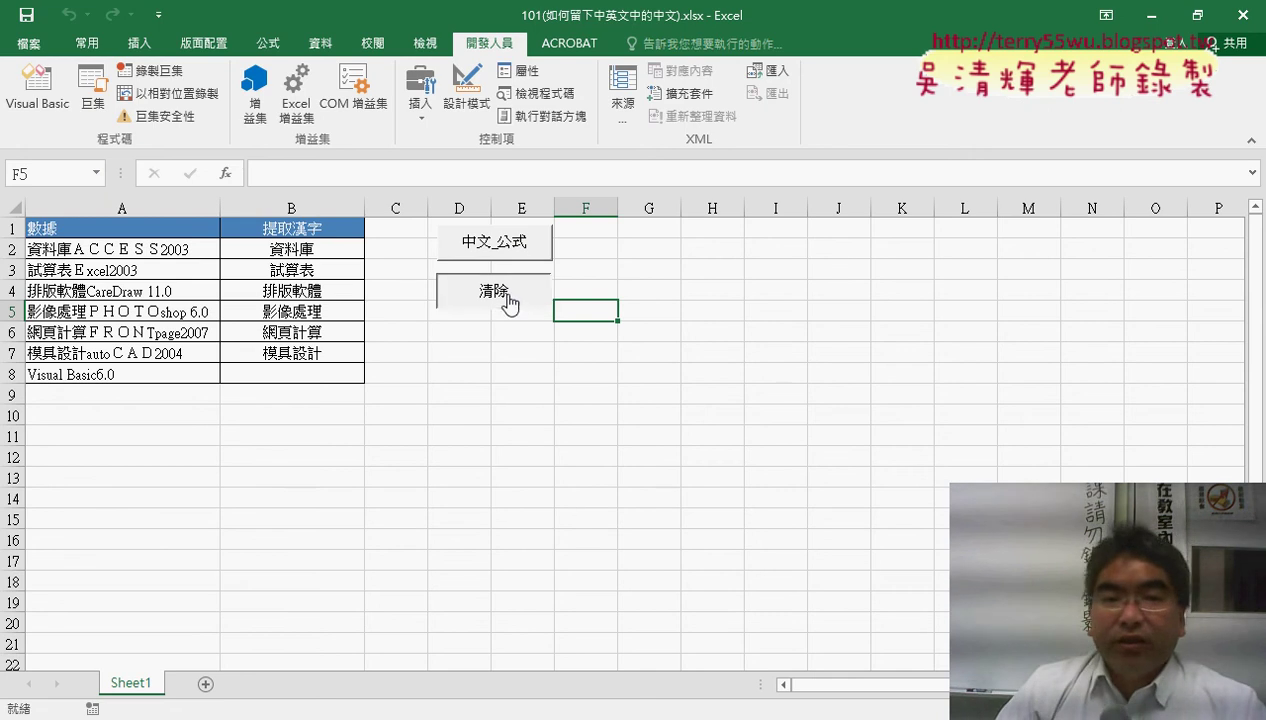
Step: Empty column B with the 清除 button, then refill it using the 中文_公式 button
click(504, 300)
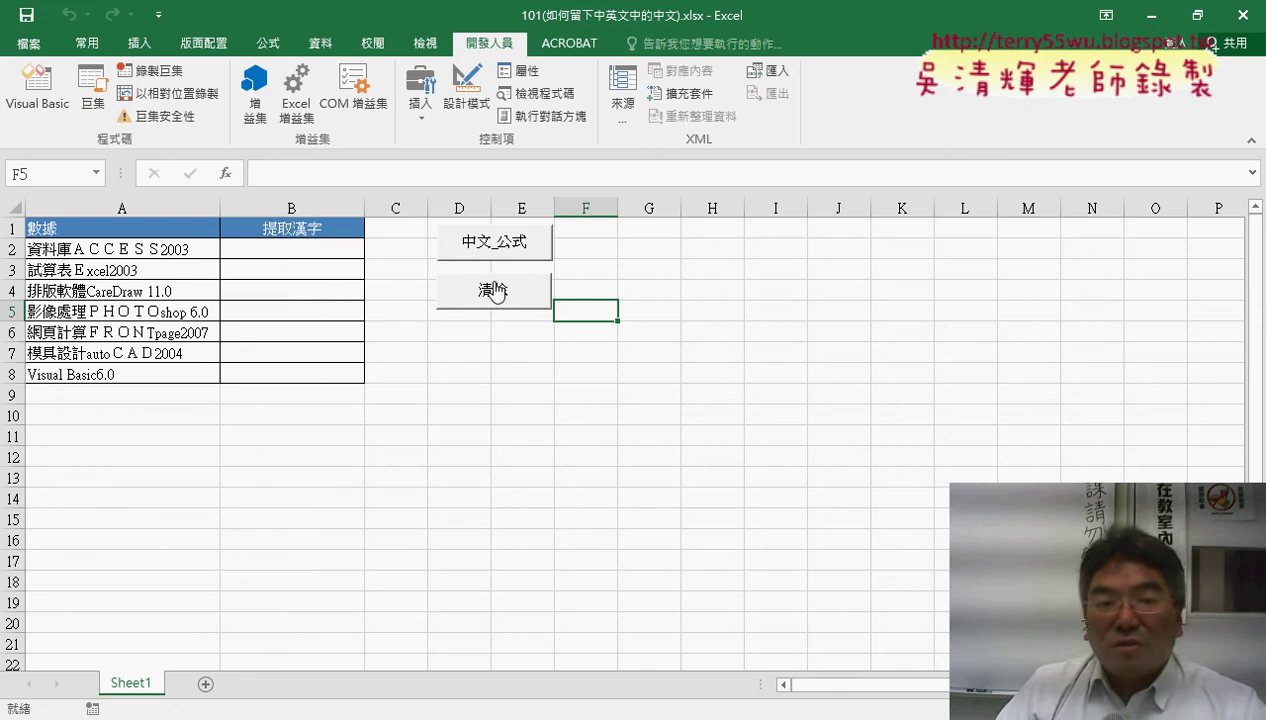
click(503, 248)
click(342, 250)
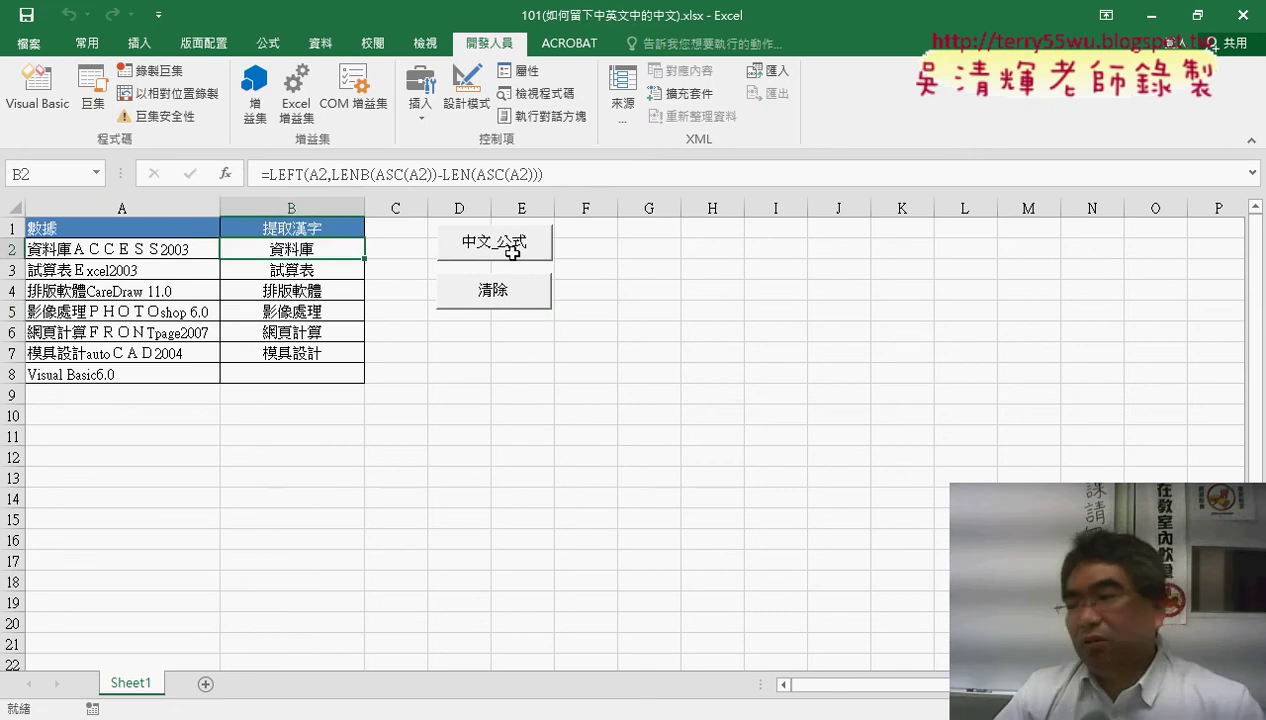